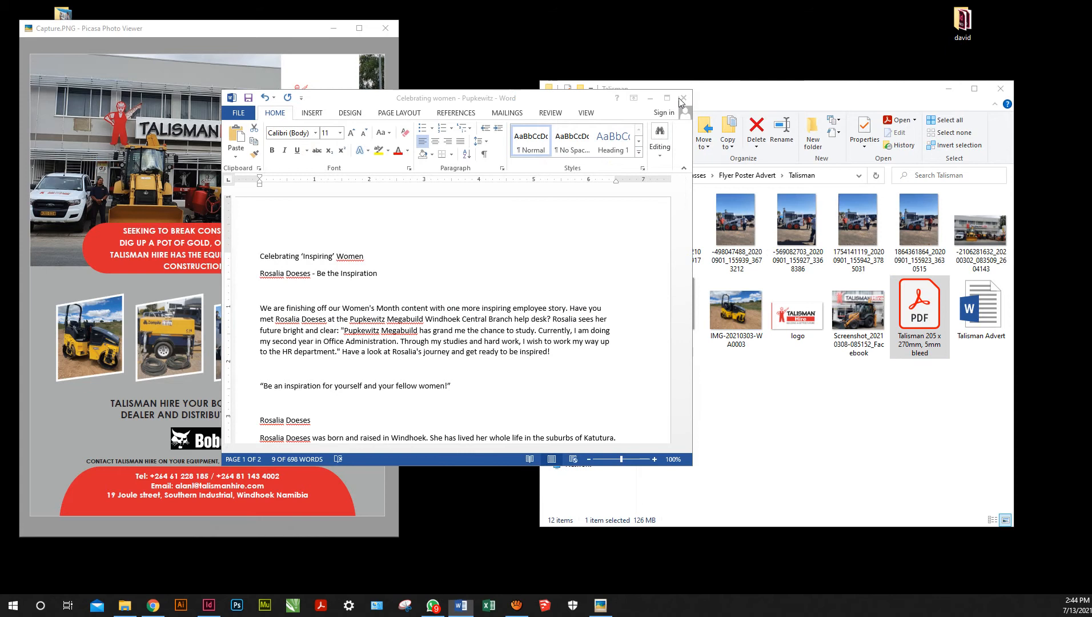
# Close the Celebrating women document, enlarge the Talisman Advert text window and set the Talisman image folder beside it
pyautogui.click(684, 99)
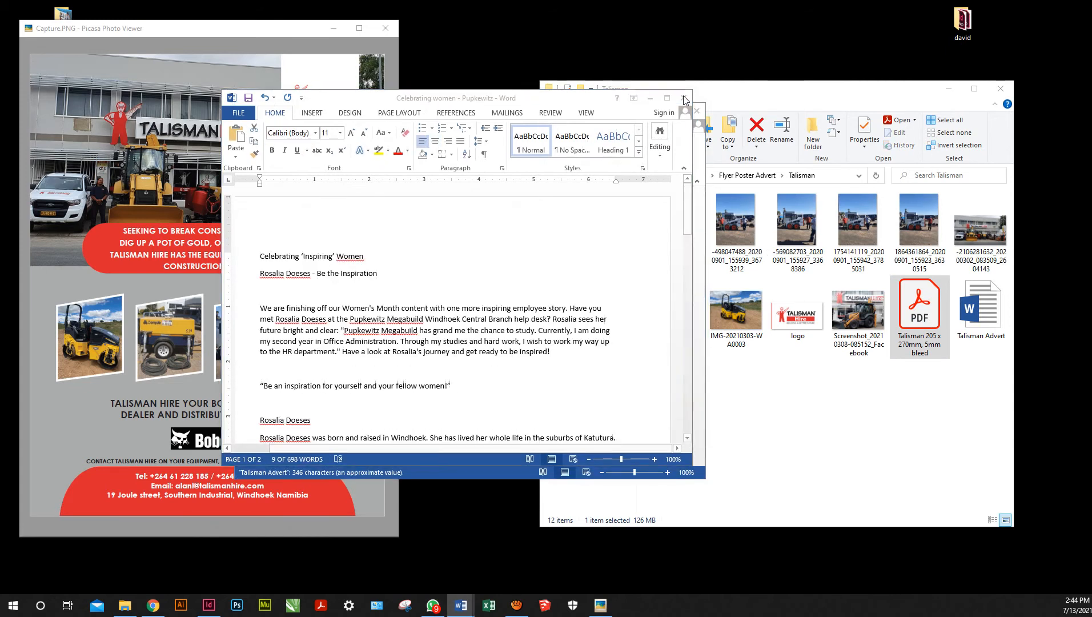
pyautogui.click(551, 325)
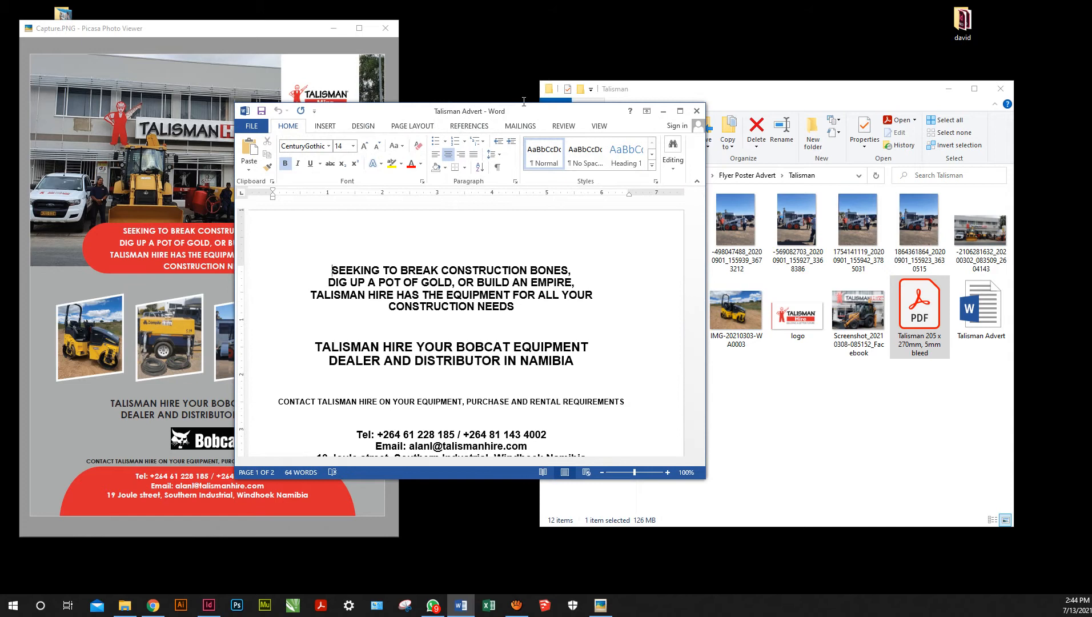
pyautogui.doubleClick(523, 103)
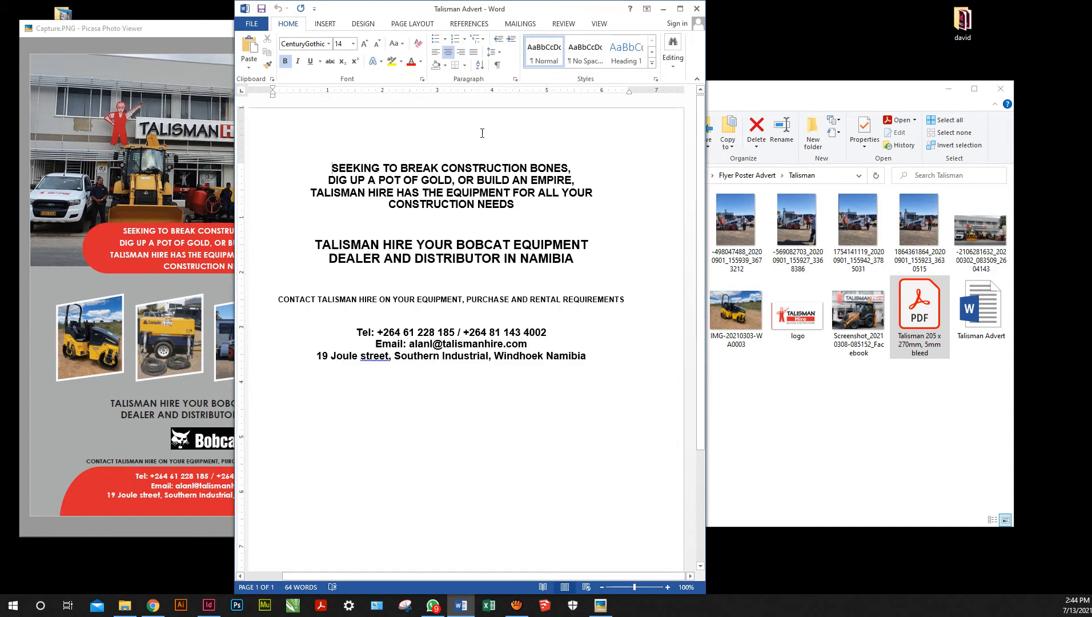
pyautogui.click(878, 418)
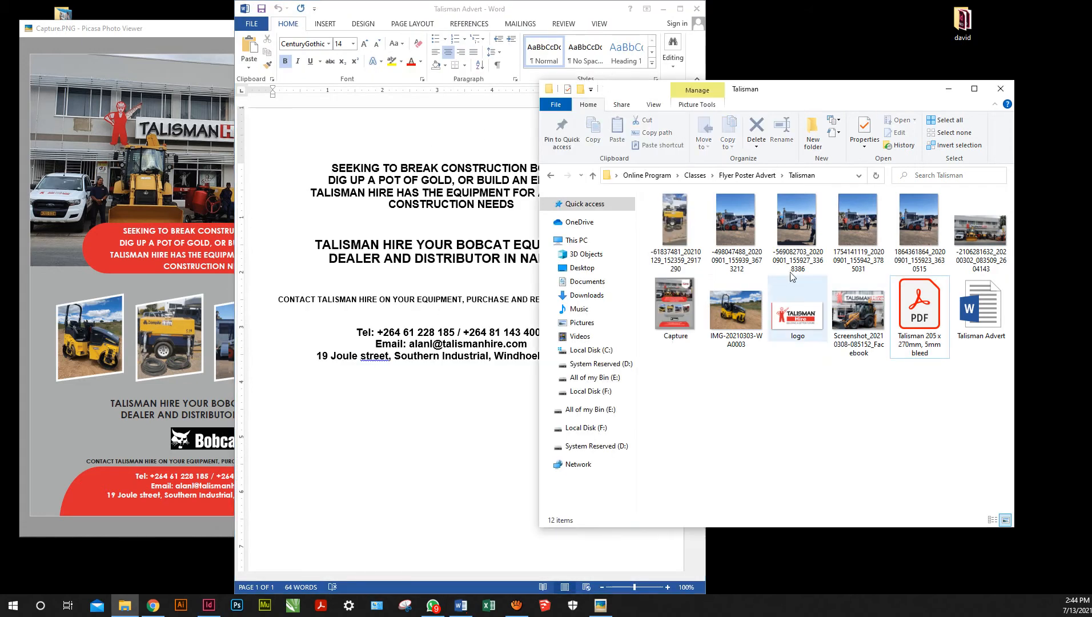
pyautogui.moveTo(801, 92); pyautogui.dragTo(869, 82)
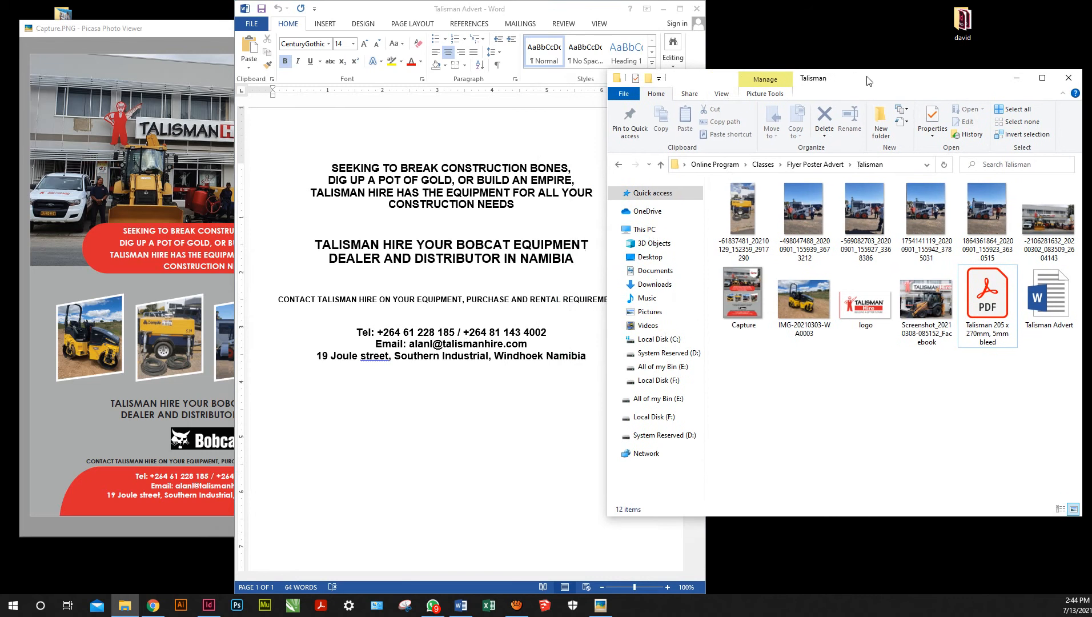
# Switch to InDesign and start a new document named Poster Flyer
pyautogui.click(207, 608)
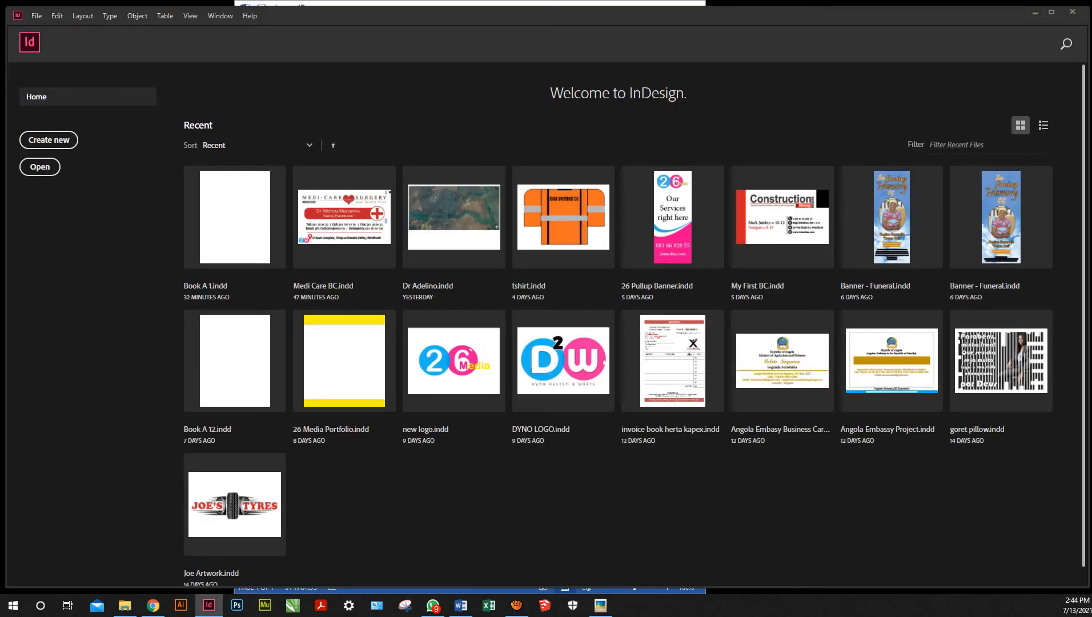
pyautogui.click(39, 138)
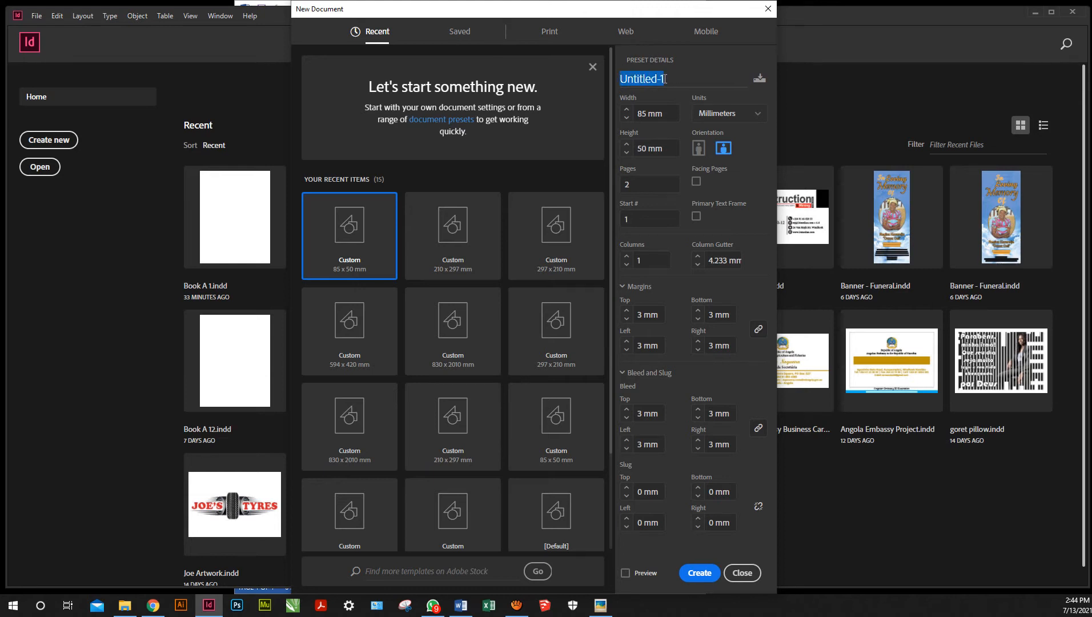
pyautogui.moveTo(665, 79); pyautogui.dragTo(618, 74)
pyautogui.press('BackSpace')
pyautogui.write('Poster Fl')
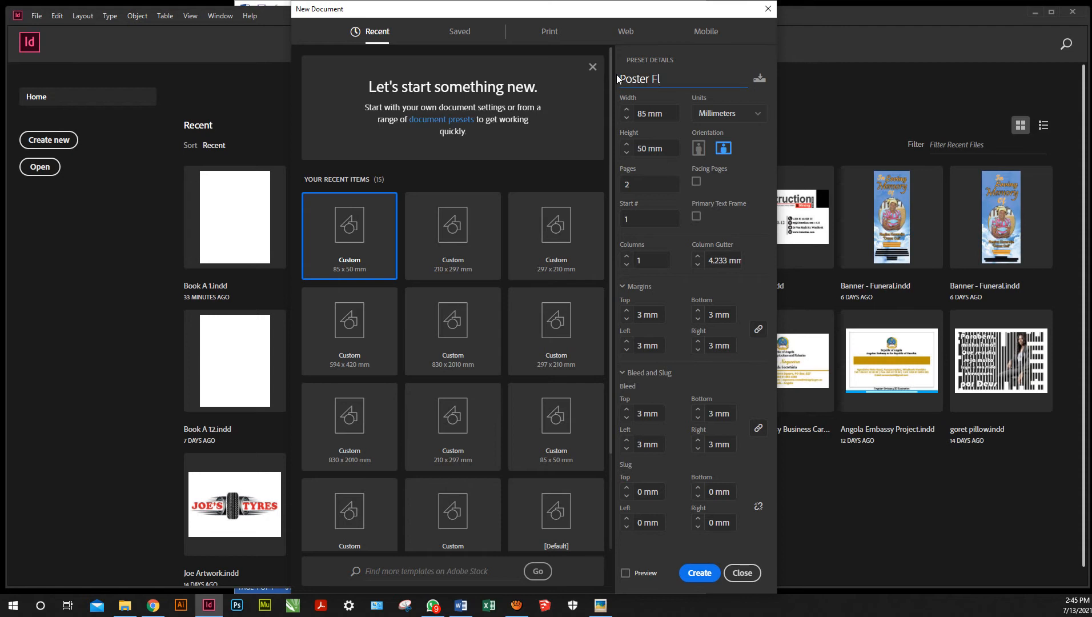
pyautogui.write('yer')
# Choose the A4 print preset, 210 x 297 mm portrait, and turn off facing pages
pyautogui.doubleClick(641, 114)
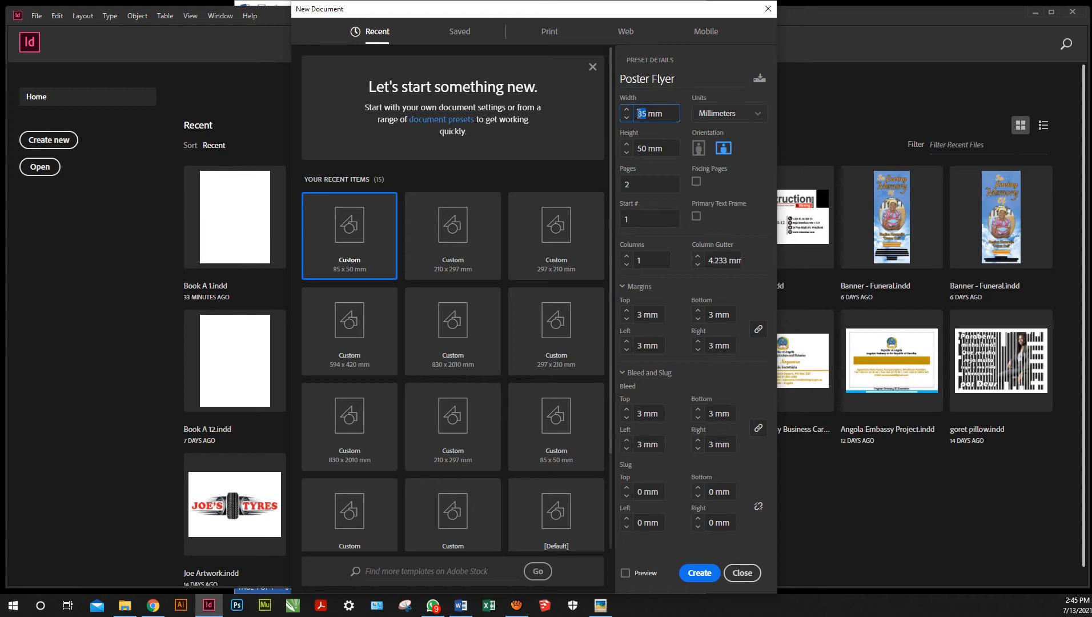
pyautogui.click(547, 33)
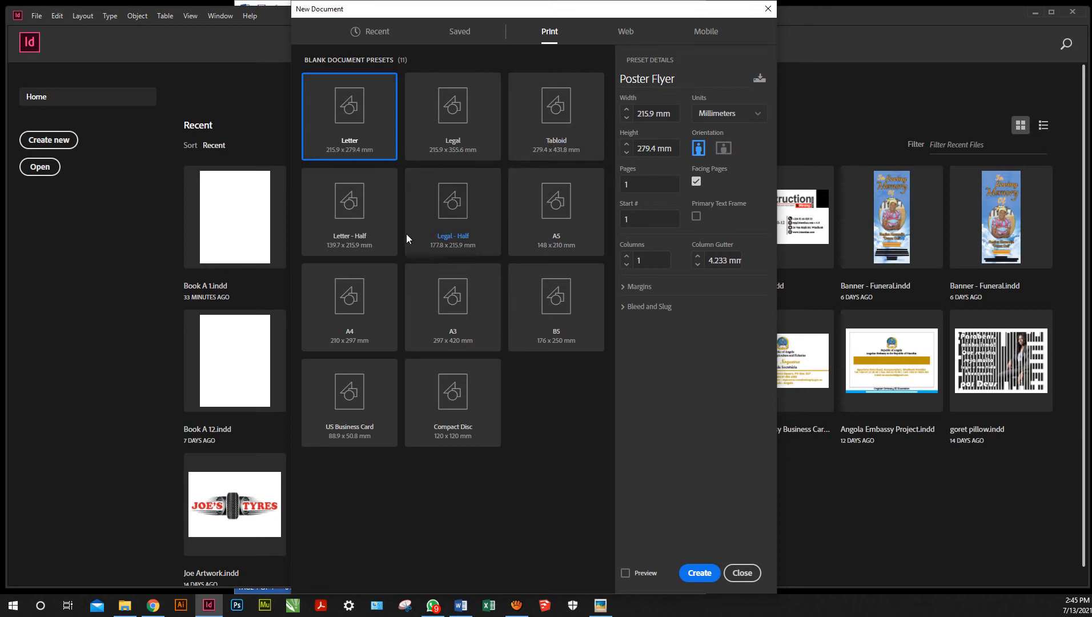
pyautogui.click(368, 316)
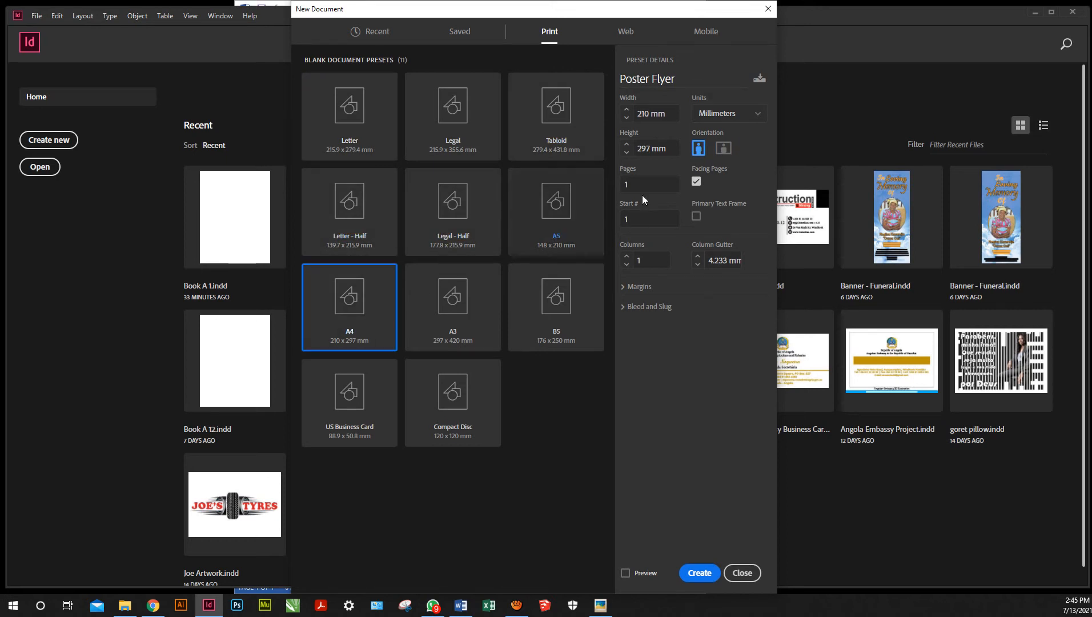
pyautogui.click(697, 181)
# Set the bleed to 3 mm on all sides, create the document and maximize its window
pyautogui.click(634, 289)
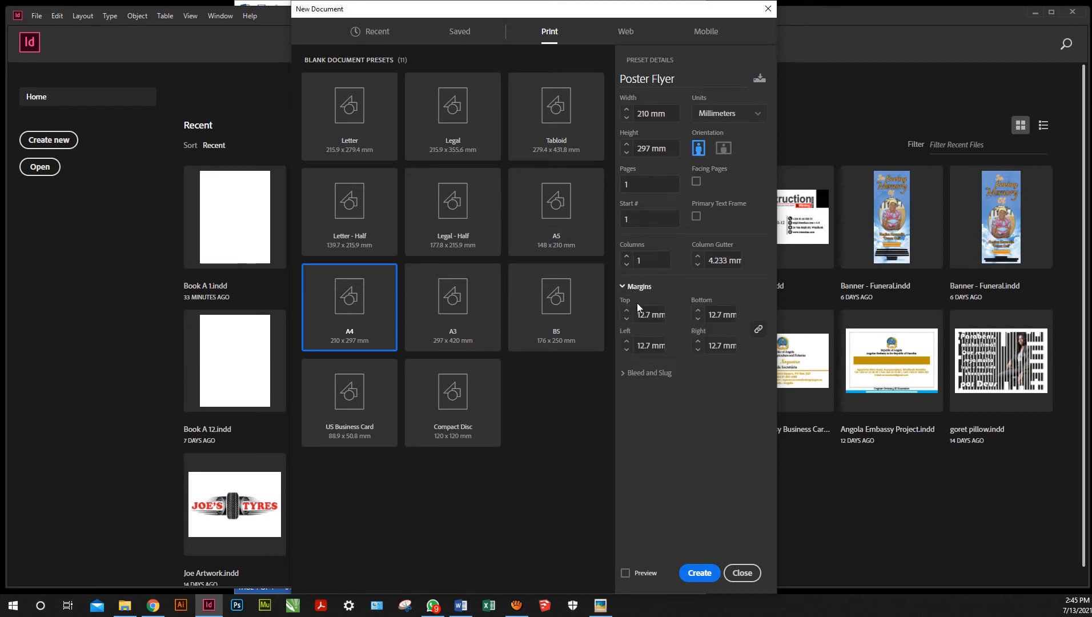
pyautogui.click(632, 374)
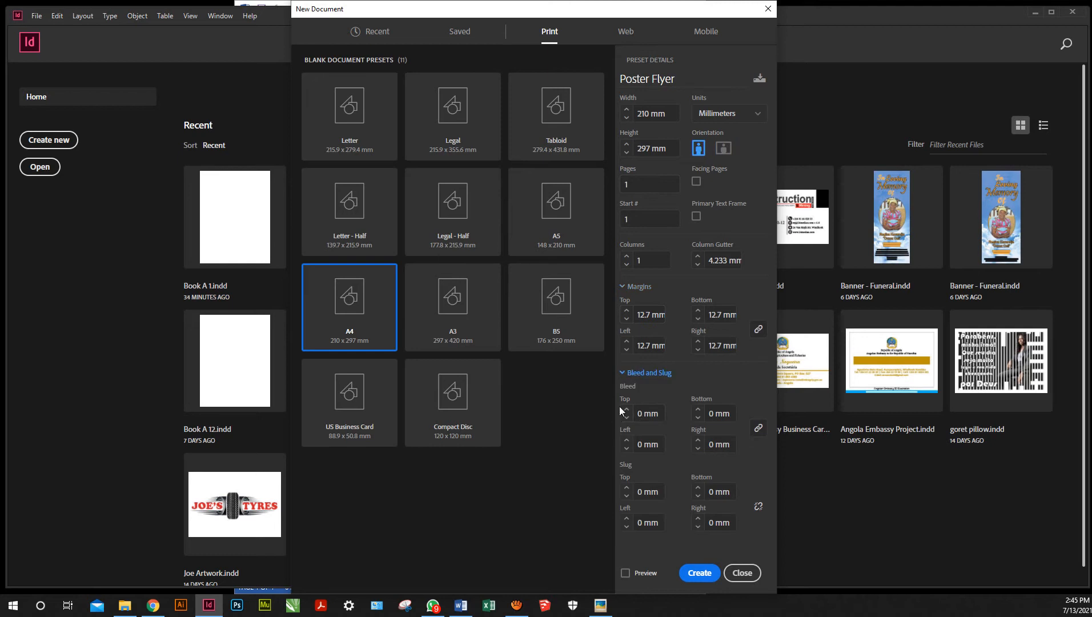
pyautogui.click(626, 410)
pyautogui.click(627, 410)
pyautogui.click(627, 410)
pyautogui.click(699, 573)
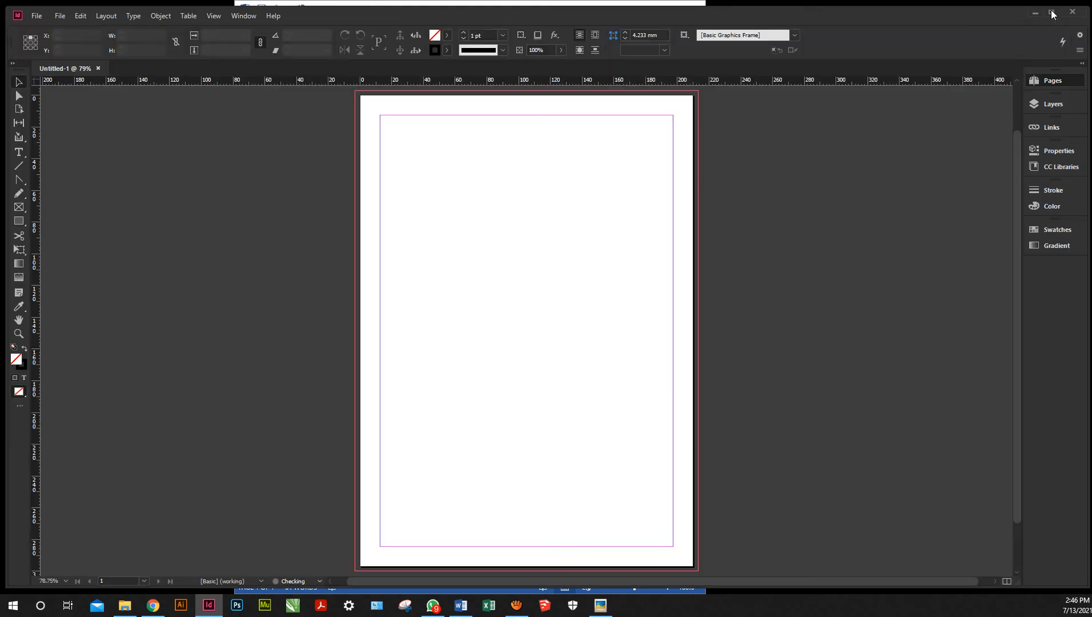
pyautogui.click(1051, 12)
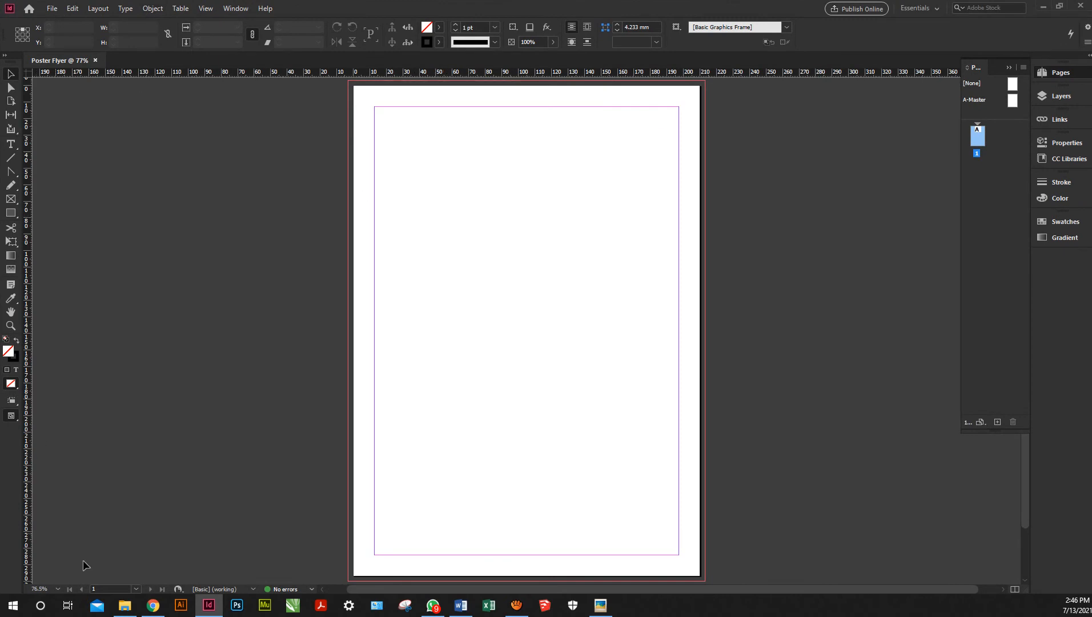
# Place the Talisman Hire building photo from the Talisman folder across the page top, bleed to bleed, about 216 x 124 mm
pyautogui.click(125, 606)
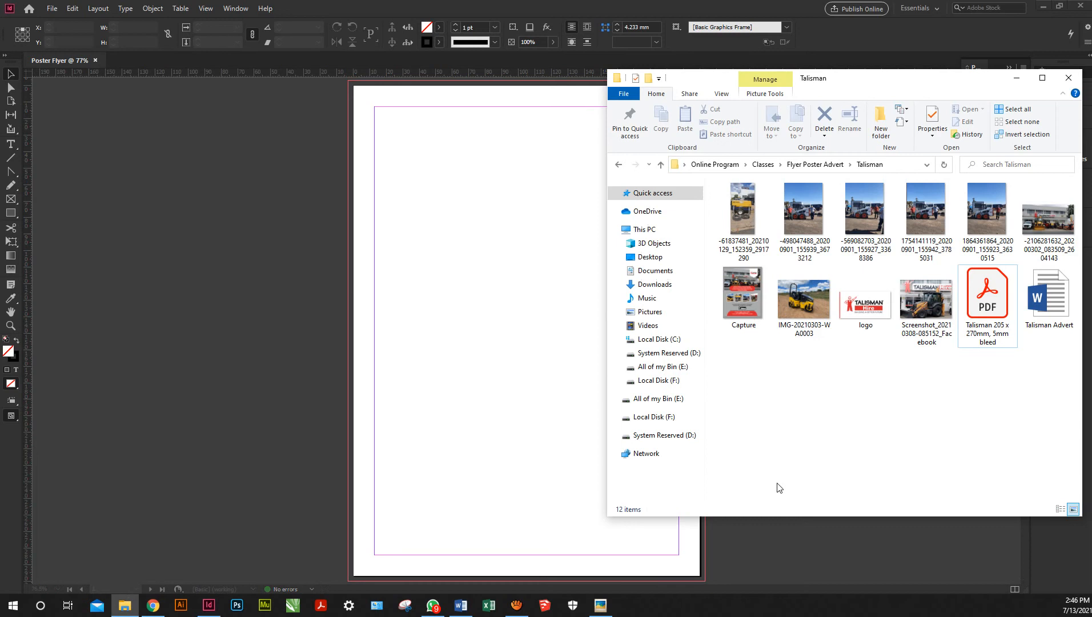
pyautogui.click(1050, 222)
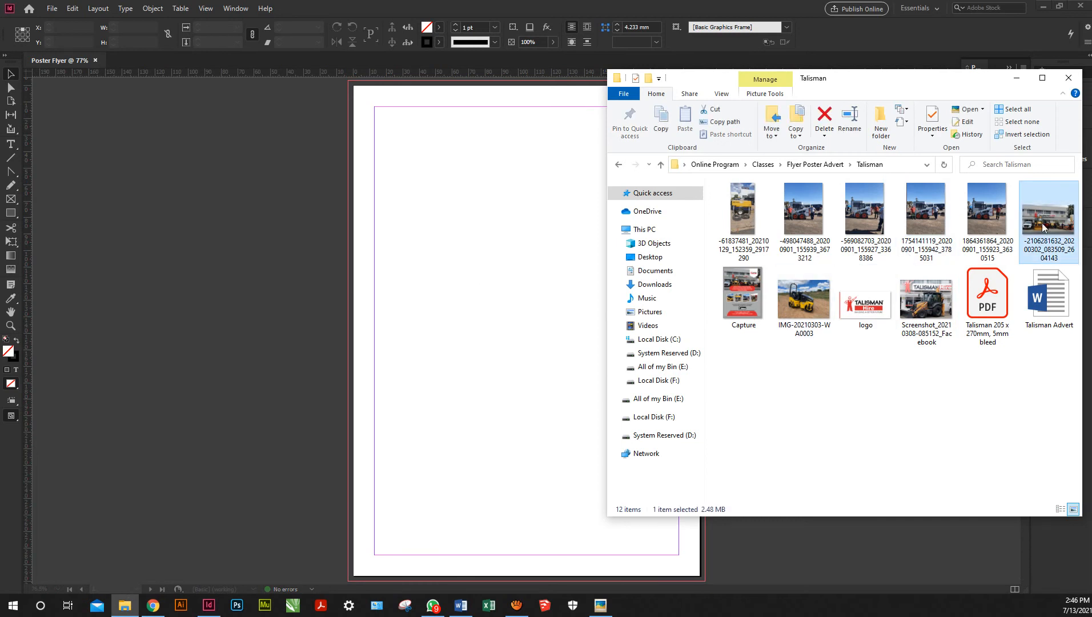
pyautogui.moveTo(1039, 223); pyautogui.dragTo(424, 274)
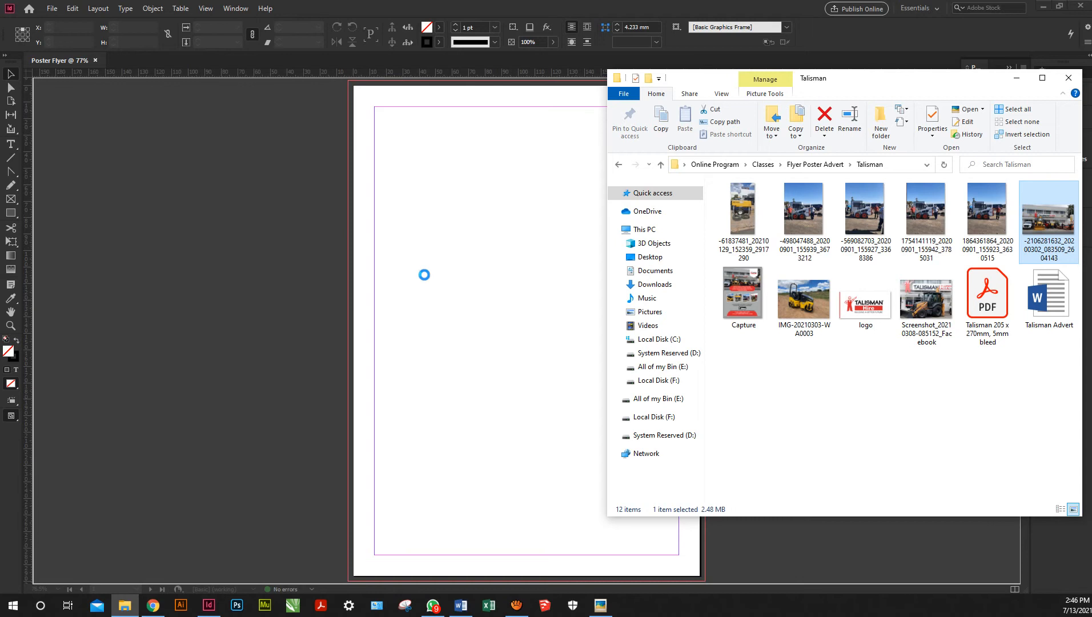
pyautogui.click(1017, 77)
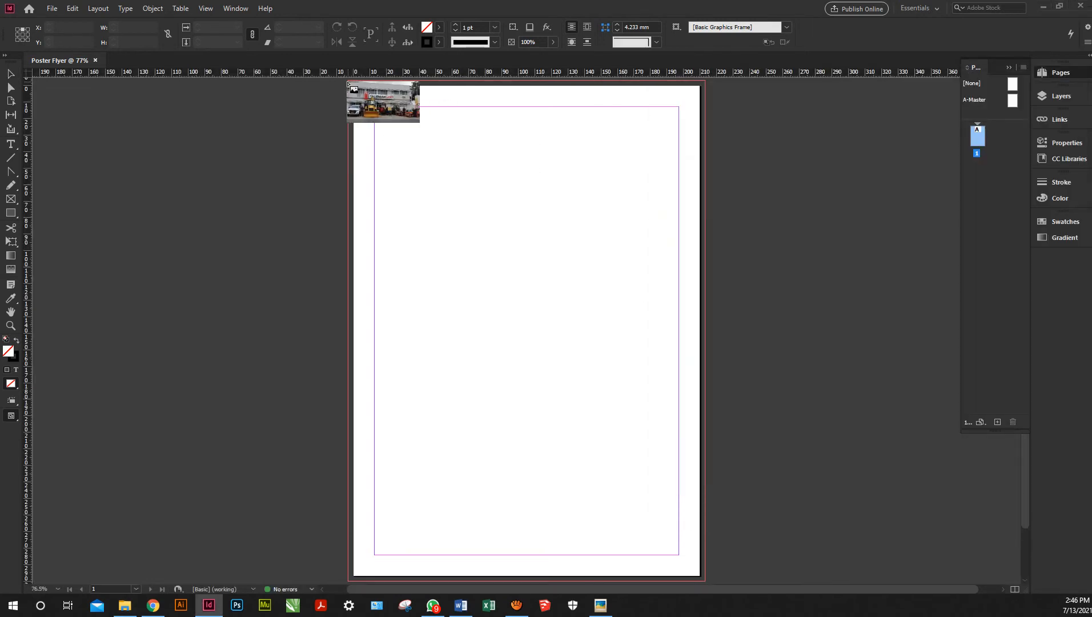
pyautogui.moveTo(348, 81); pyautogui.dragTo(706, 286)
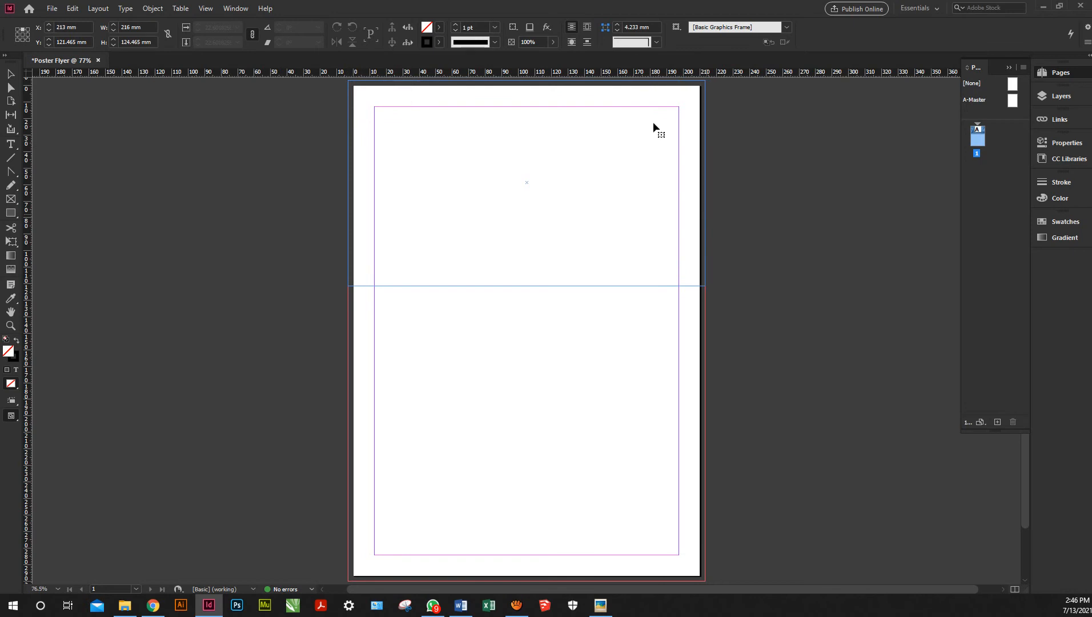
# Draw a rectangle about 52 x 68 mm over the photo's upper right, with a 0 pt stroke and Paper fill
pyautogui.scroll(2, 487, 250)
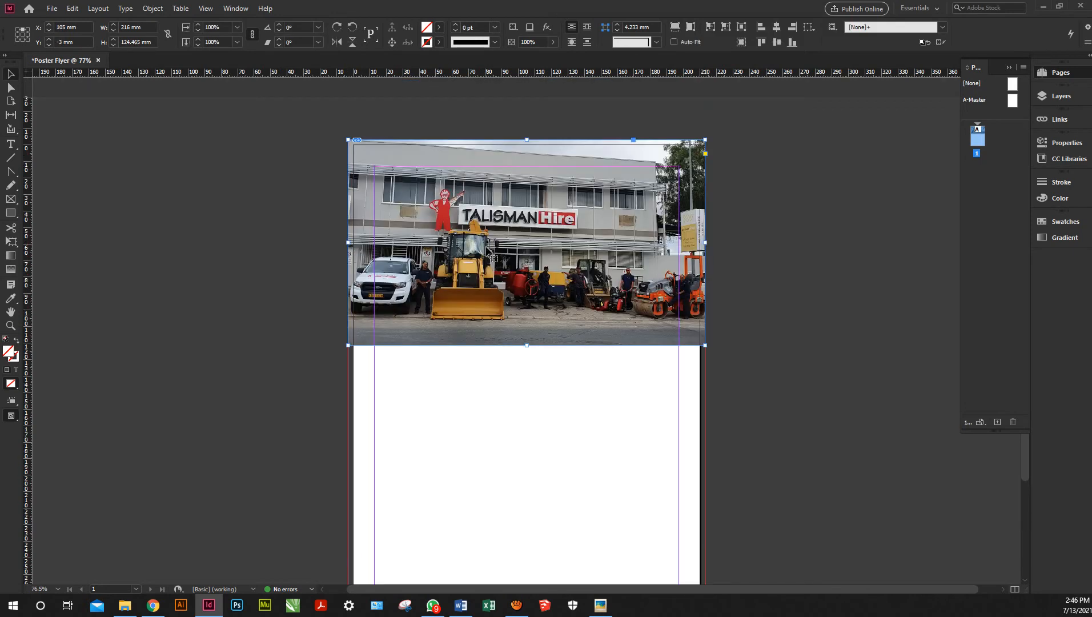
pyautogui.click(11, 214)
pyautogui.moveTo(608, 121)
pyautogui.mouseDown()
pyautogui.moveTo(593, 128)
pyautogui.moveTo(657, 140)
pyautogui.moveTo(679, 230)
pyautogui.mouseUp()
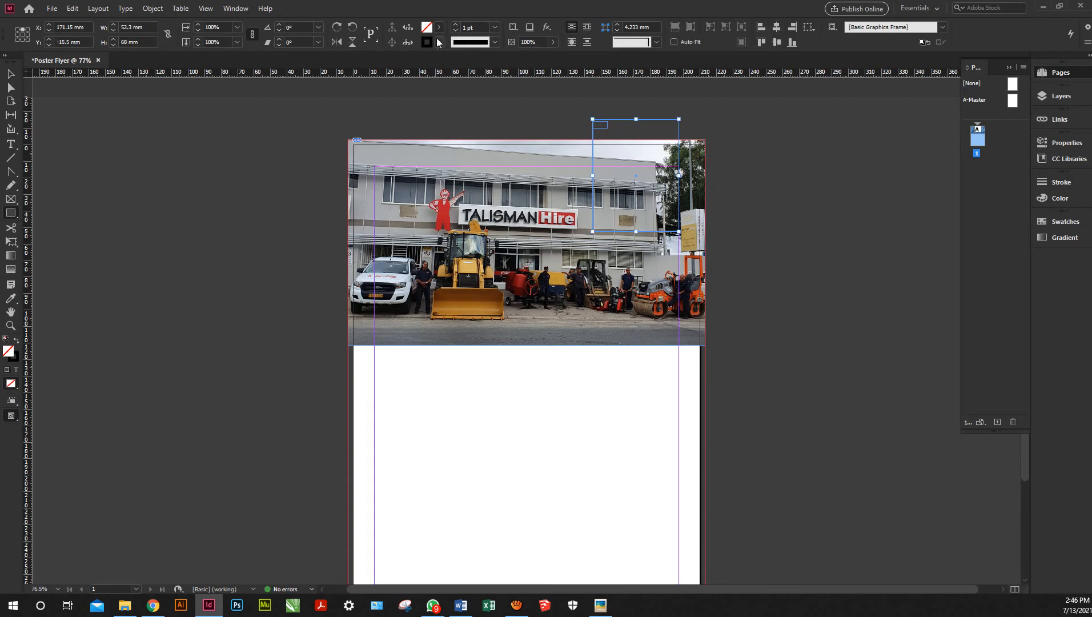
pyautogui.click(456, 29)
pyautogui.click(440, 28)
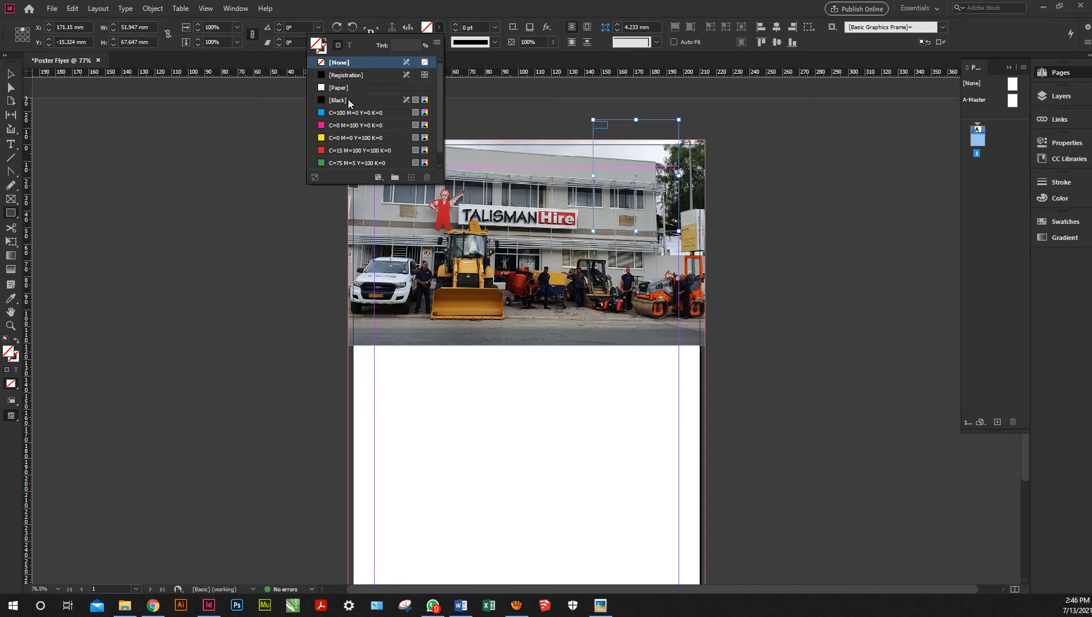
pyautogui.click(350, 87)
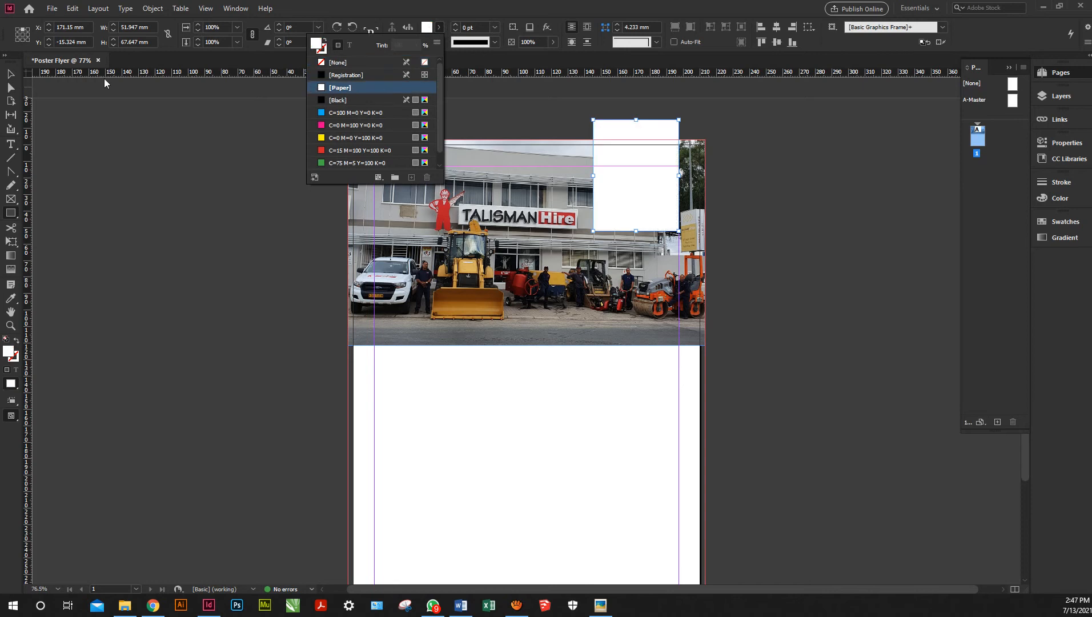
pyautogui.click(8, 76)
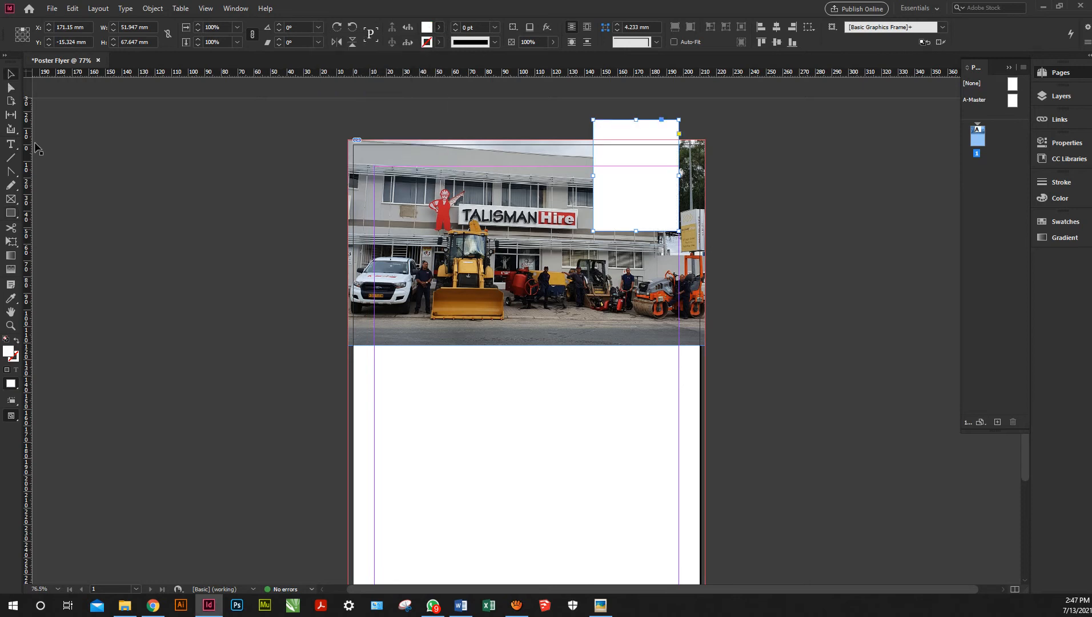
# Add an anchor point midway along the white rectangle's bottom edge and nudge it down about 12 mm to form a downward point
pyautogui.click(11, 172)
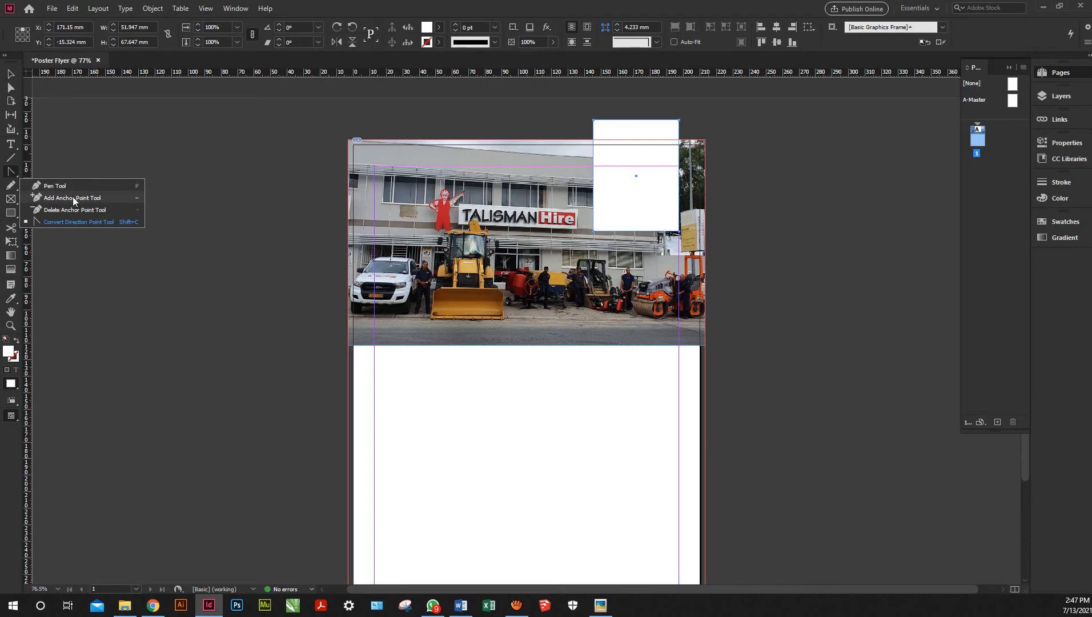
pyautogui.click(73, 198)
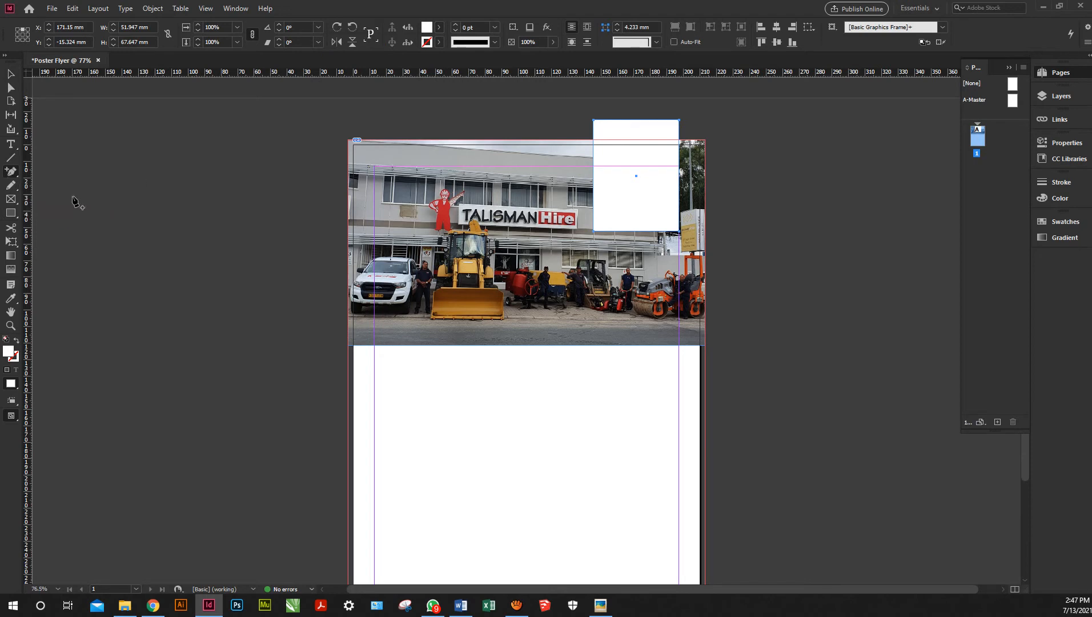
pyautogui.click(636, 231)
pyautogui.click(636, 231)
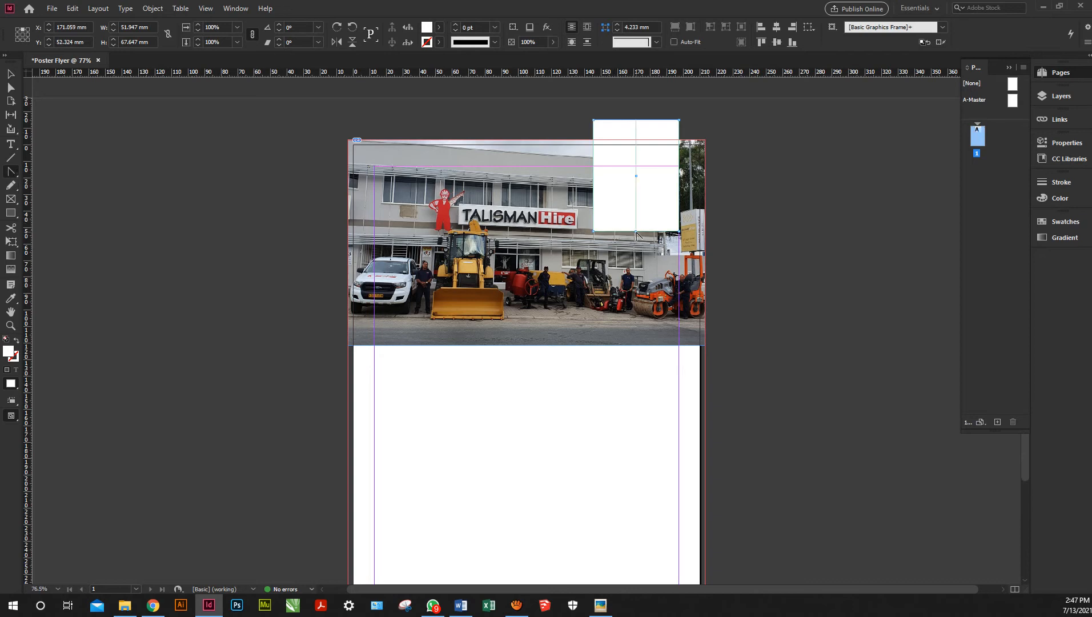
pyautogui.press('Right')
pyautogui.press('Down')
pyautogui.press('Down')
pyautogui.press('Down')
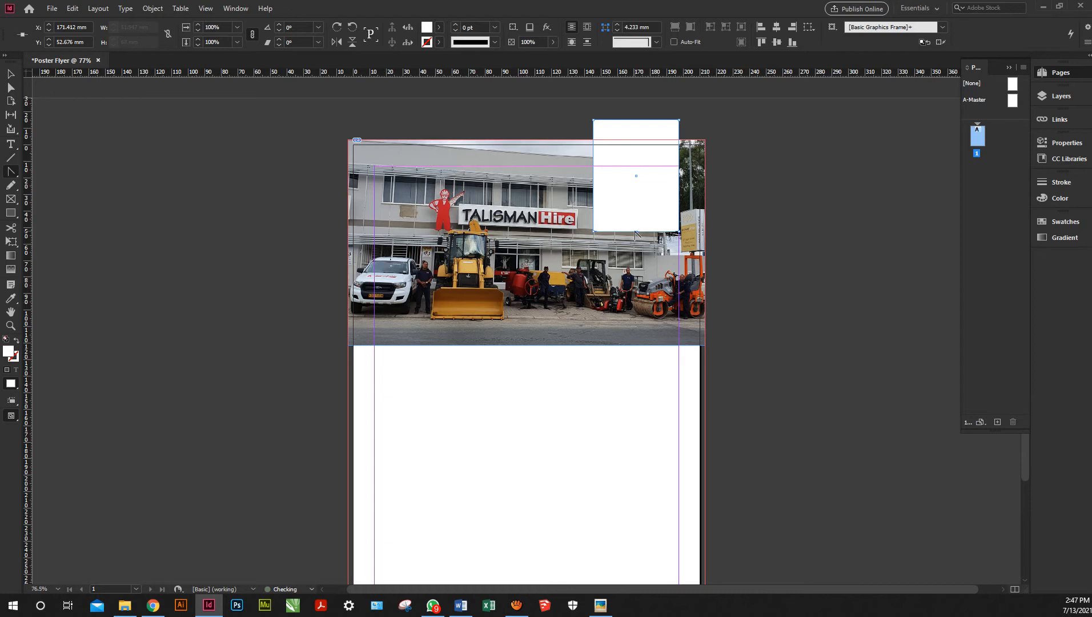
pyautogui.press('Right')
pyautogui.press('Down')
pyautogui.press('Down')
pyautogui.press('Down')
pyautogui.press('Down')
pyautogui.press('Down')
pyautogui.press('Down')
pyautogui.press('Down')
pyautogui.press('Down')
pyautogui.press('Down')
pyautogui.press('Down')
pyautogui.press('Down')
pyautogui.press('Down')
pyautogui.press('Down')
pyautogui.press('Down')
pyautogui.press('Down')
pyautogui.press('Down')
pyautogui.press('Down')
pyautogui.press('Down')
pyautogui.press('Down')
pyautogui.press('Down')
pyautogui.press('Right')
pyautogui.press('Right')
pyautogui.press('Right')
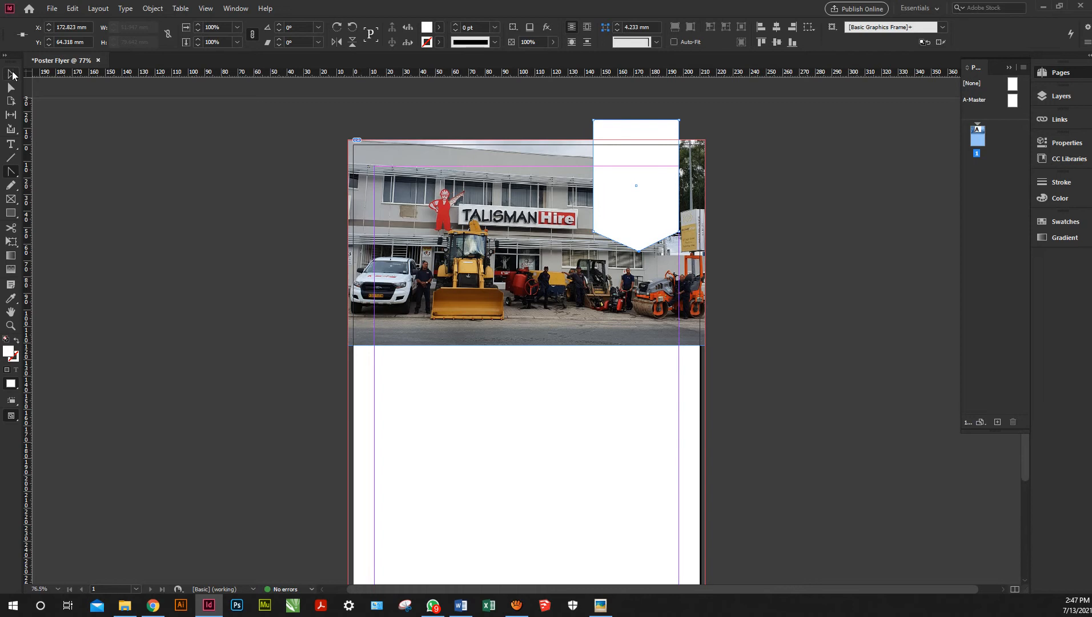
# Move the whole white pointed banner up about 7 mm, further beyond the page's top edge
pyautogui.click(10, 74)
pyautogui.click(643, 166)
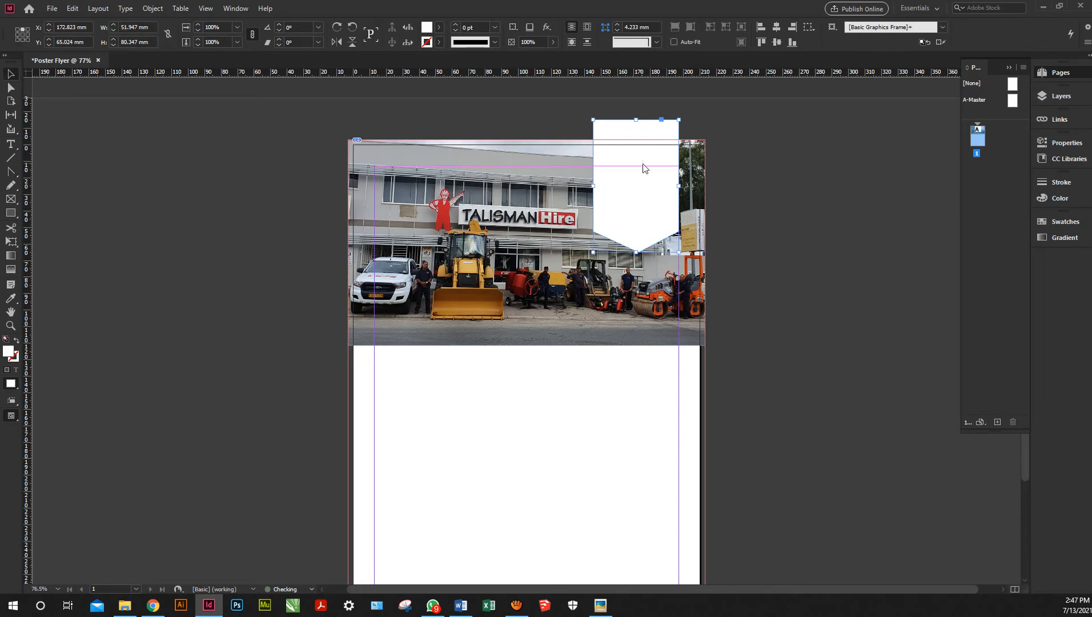
pyautogui.hotkey('shift', 'Up')
pyautogui.hotkey('shift', 'Up')
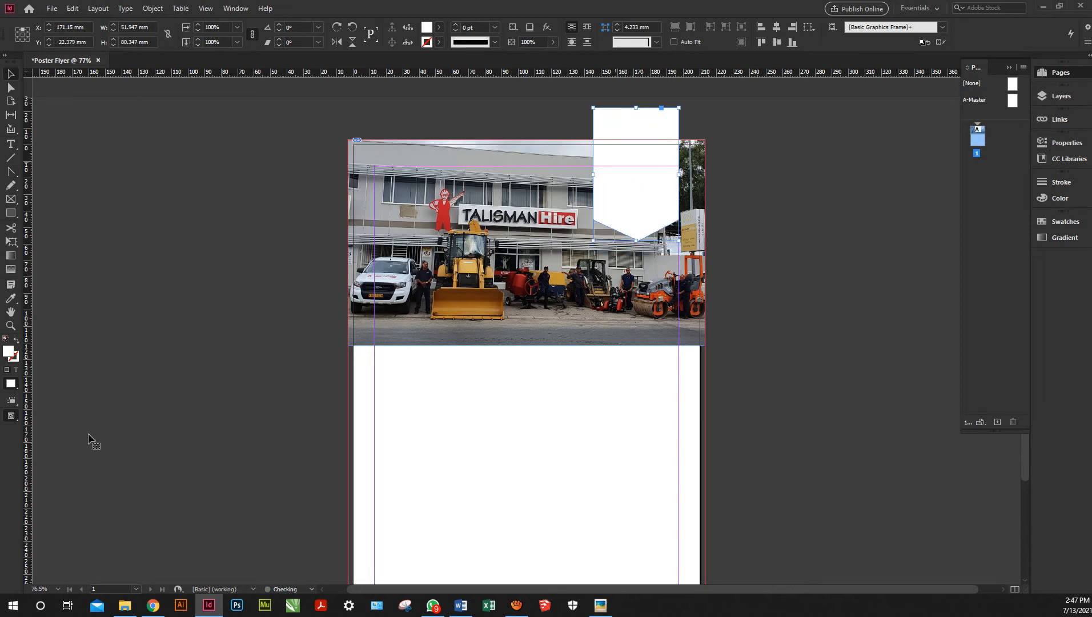
# Place the Talisman Hire logo from the Talisman folder inside the white pointed banner
pyautogui.click(124, 609)
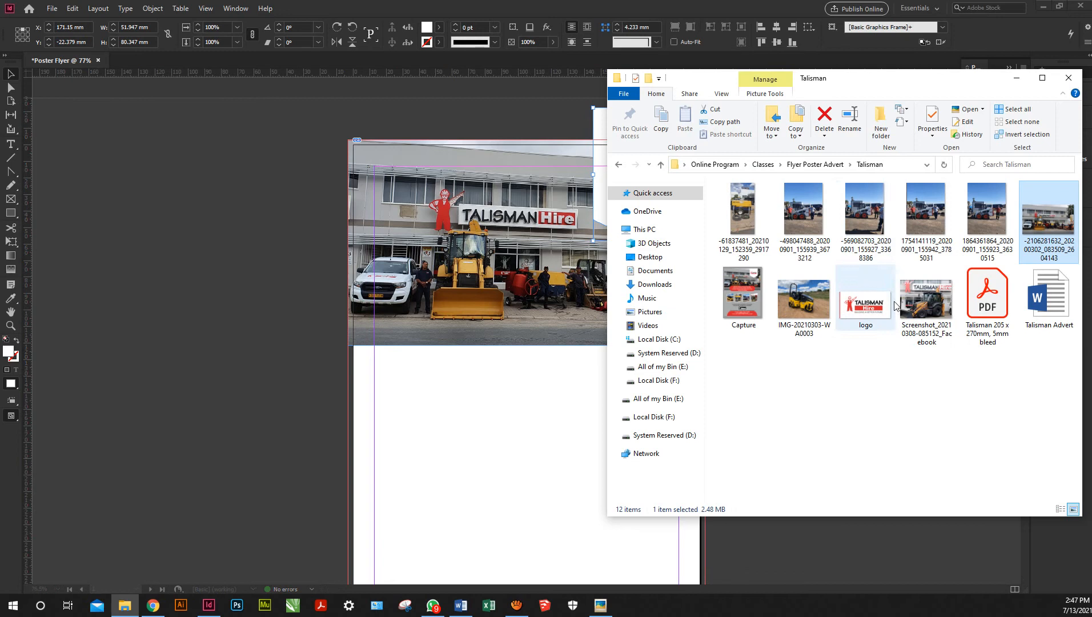
pyautogui.moveTo(844, 78); pyautogui.dragTo(556, 87)
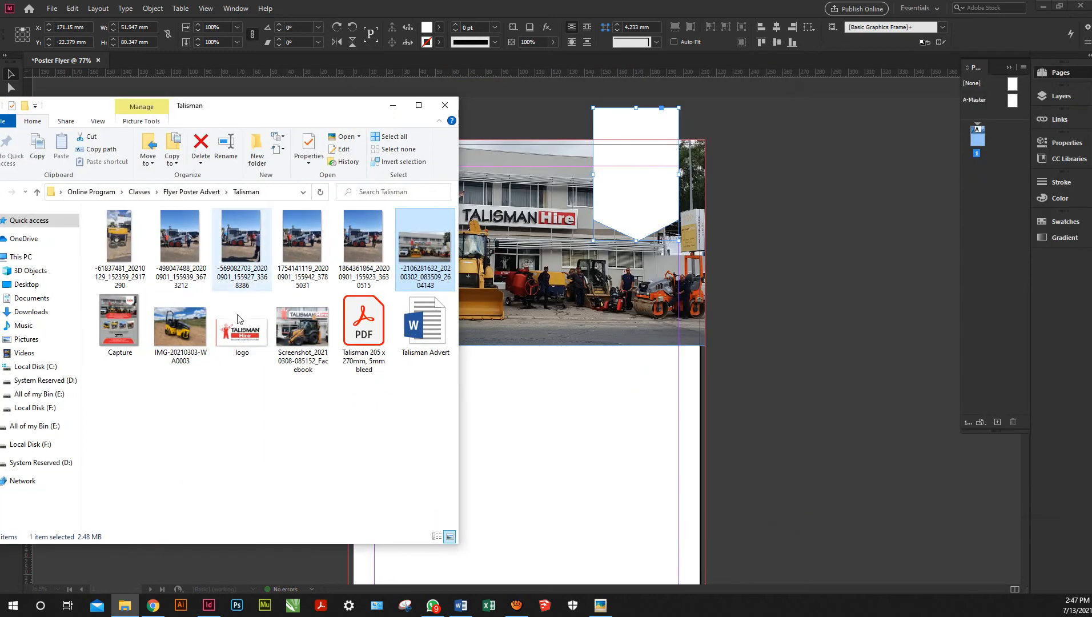
pyautogui.click(243, 337)
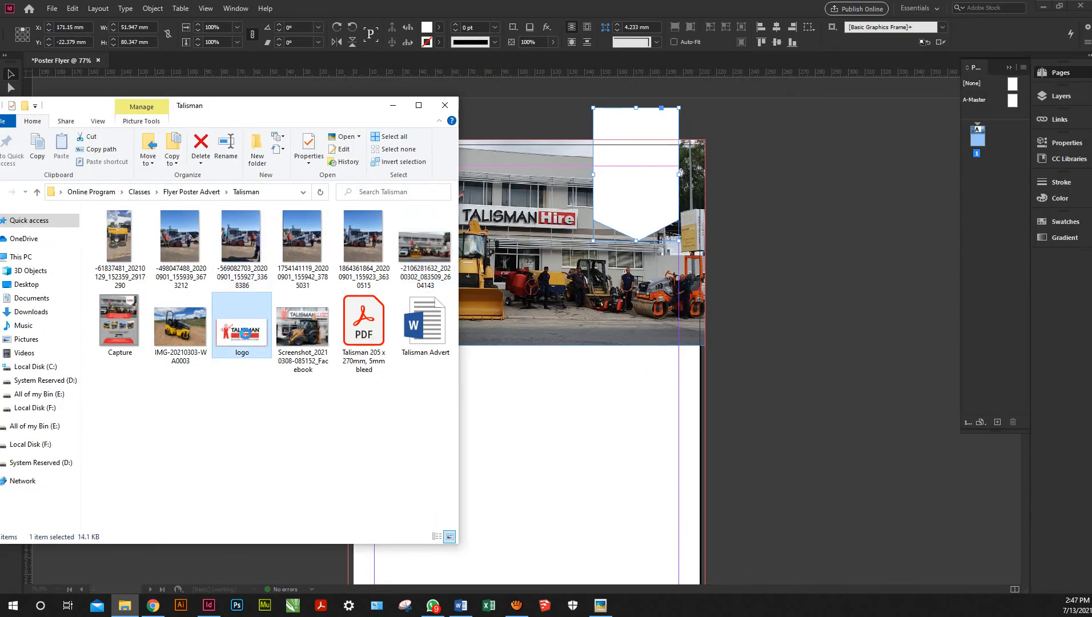
pyautogui.moveTo(236, 337); pyautogui.dragTo(636, 211)
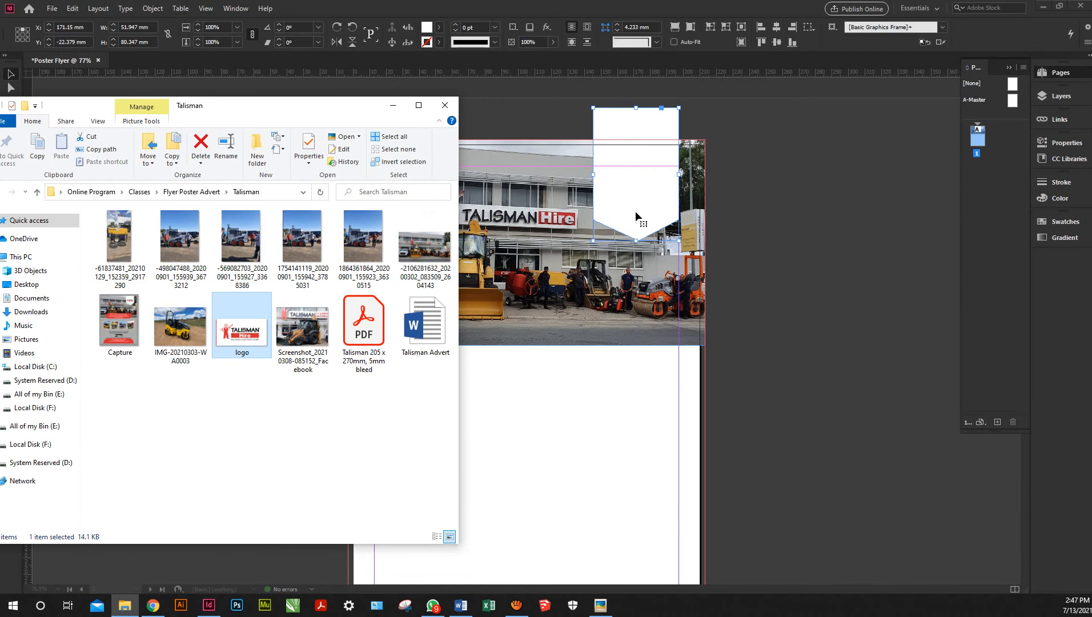
pyautogui.click(392, 107)
pyautogui.click(635, 176)
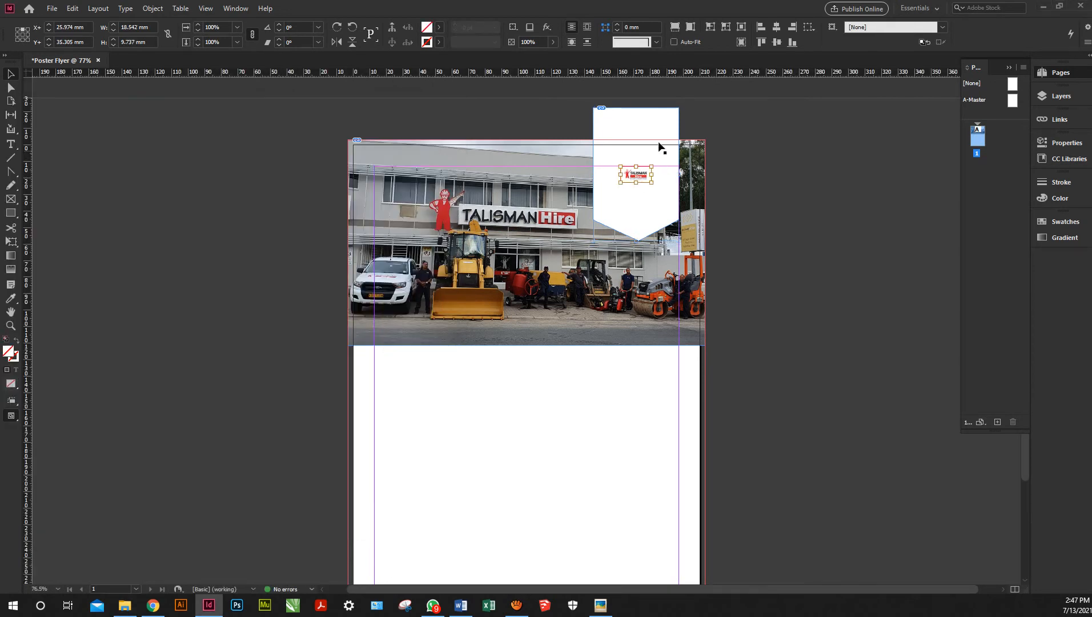
# Widen the logo frame in both directions to about 59.5 x 31 mm and fit the logo proportionally to it
pyautogui.click(759, 128)
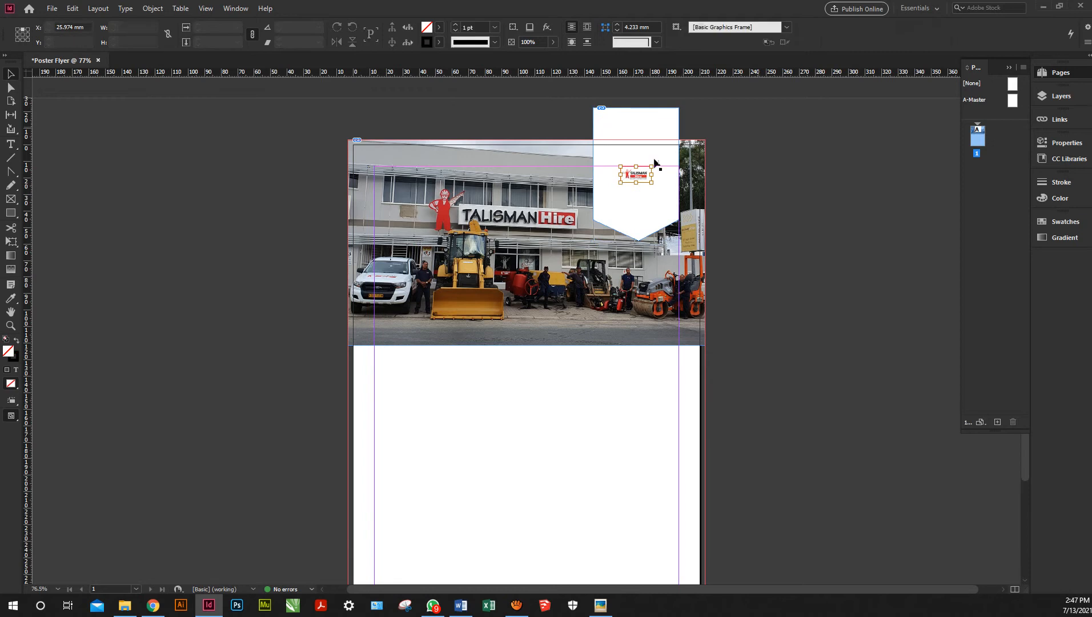
pyautogui.click(608, 204)
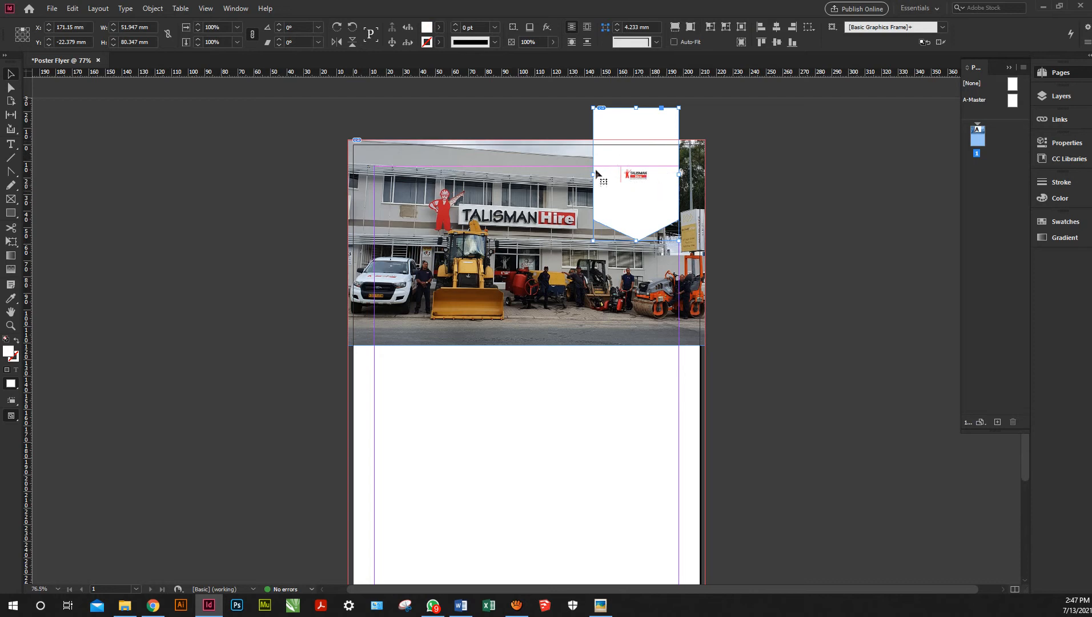
pyautogui.click(637, 174)
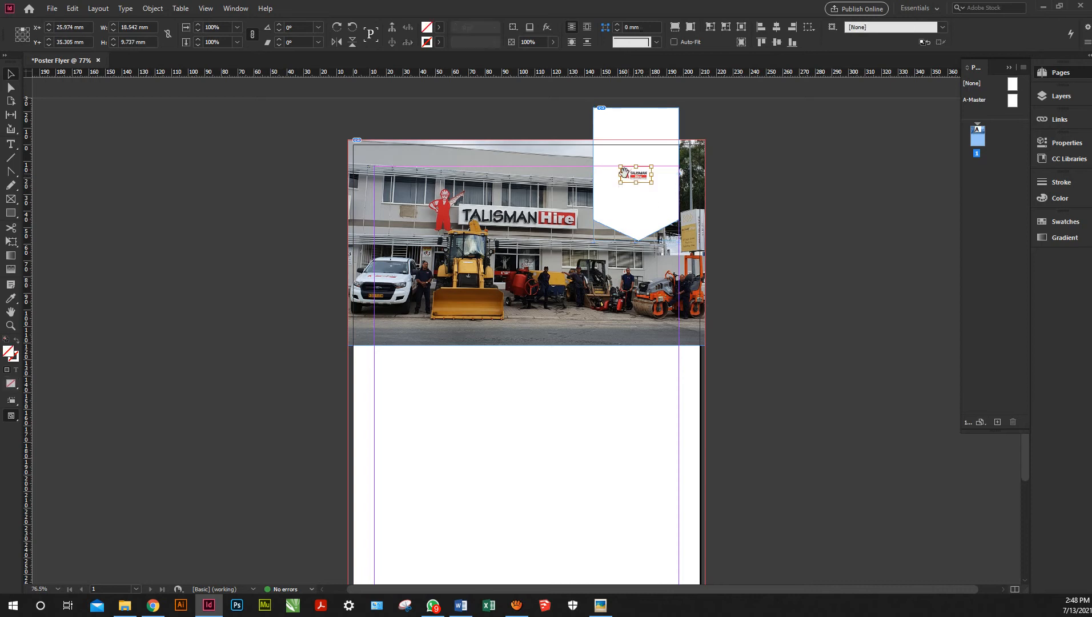
pyautogui.moveTo(607, 176); pyautogui.dragTo(588, 175)
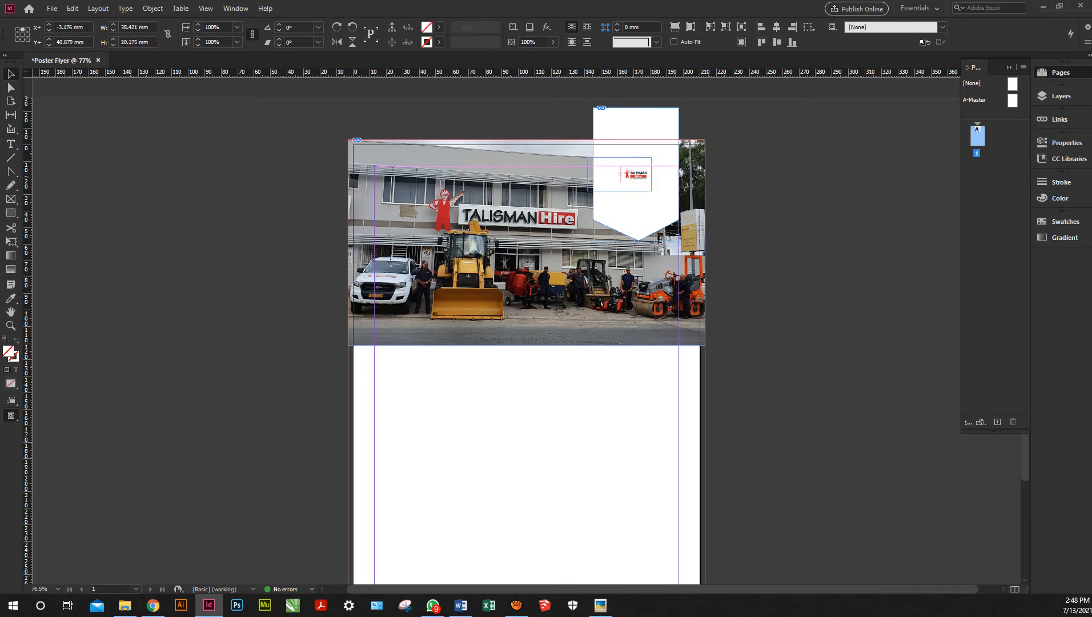
pyautogui.hotkey('ctrl', 'alt', 'shift', 'e')
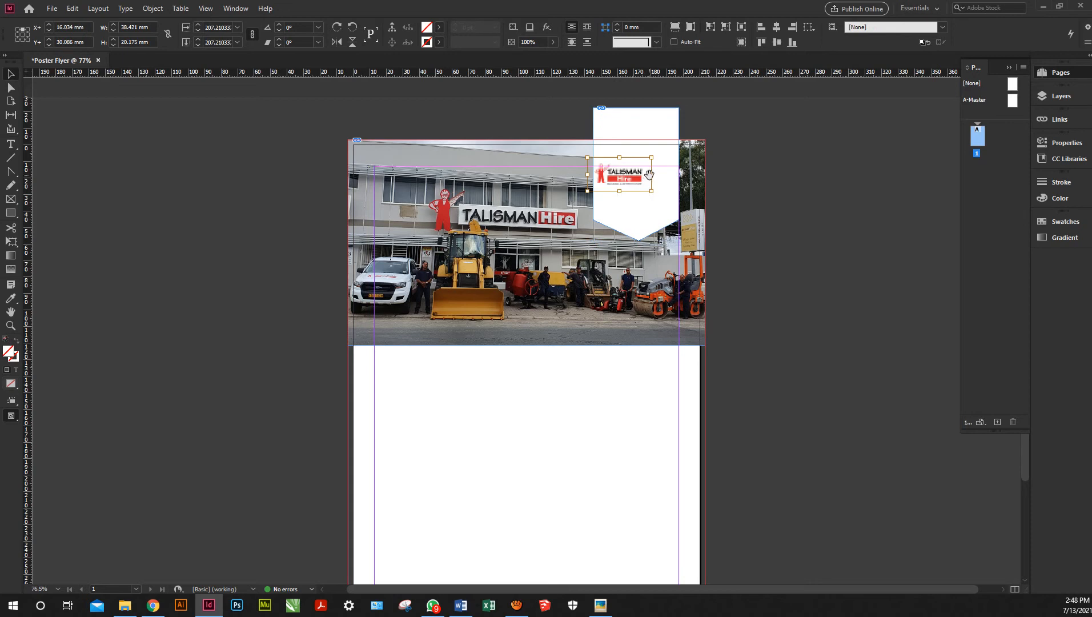
pyautogui.moveTo(664, 175); pyautogui.dragTo(689, 174)
pyautogui.hotkey('ctrl', 'alt', 'shift', 'e')
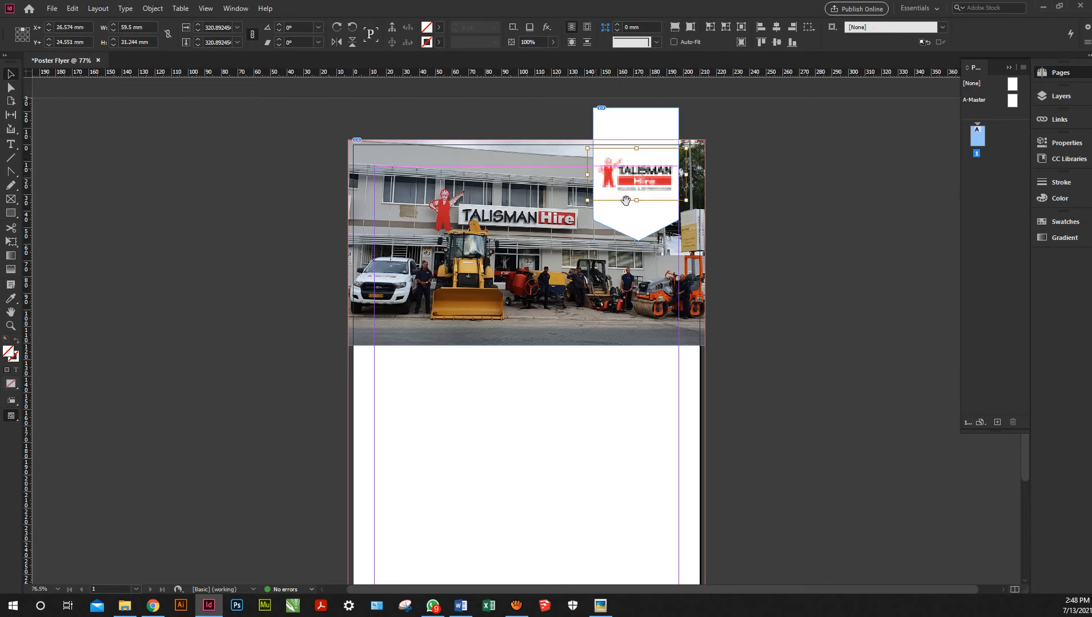
# Lower the logo about 11 mm within the white banner and raise the banner about 3.5 mm
pyautogui.hotkey('shift', 'Down')
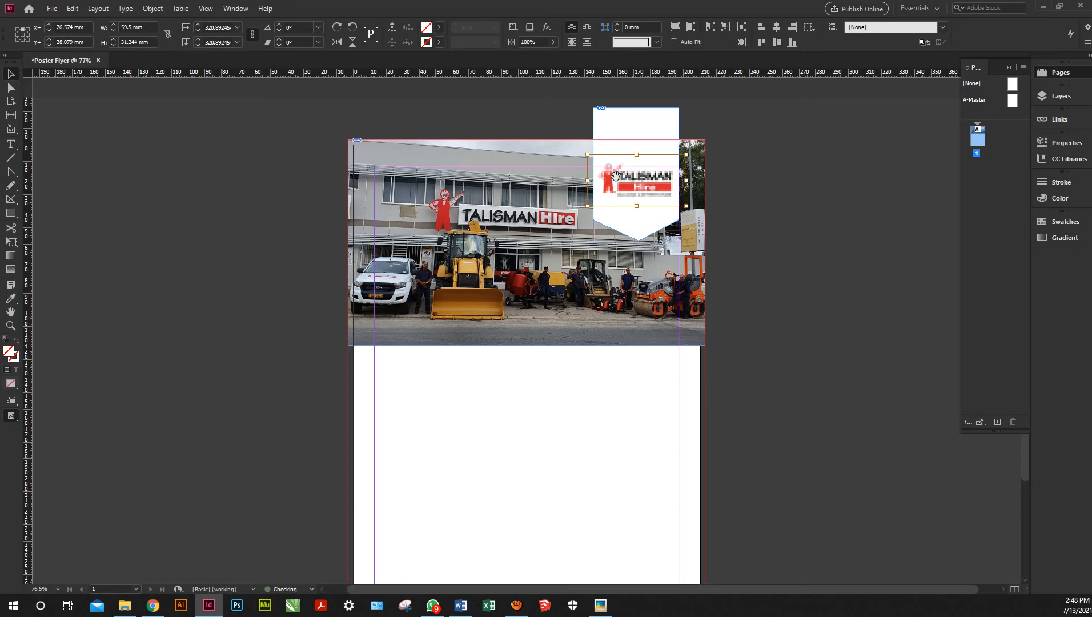
pyautogui.hotkey('shift', 'Down')
pyautogui.click(637, 136)
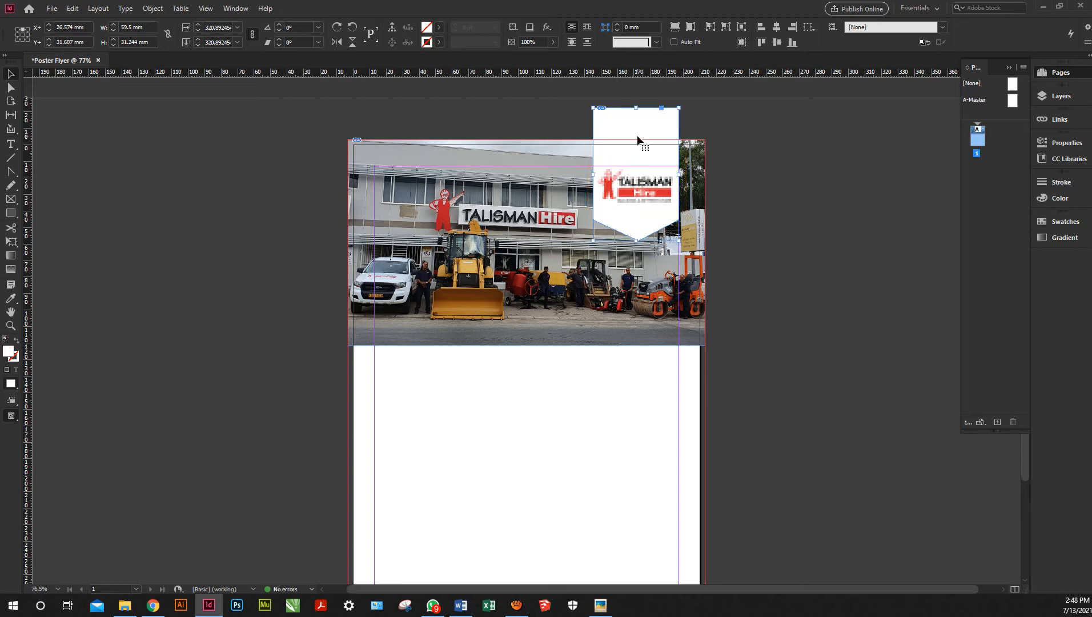
pyautogui.hotkey('shift', 'Up')
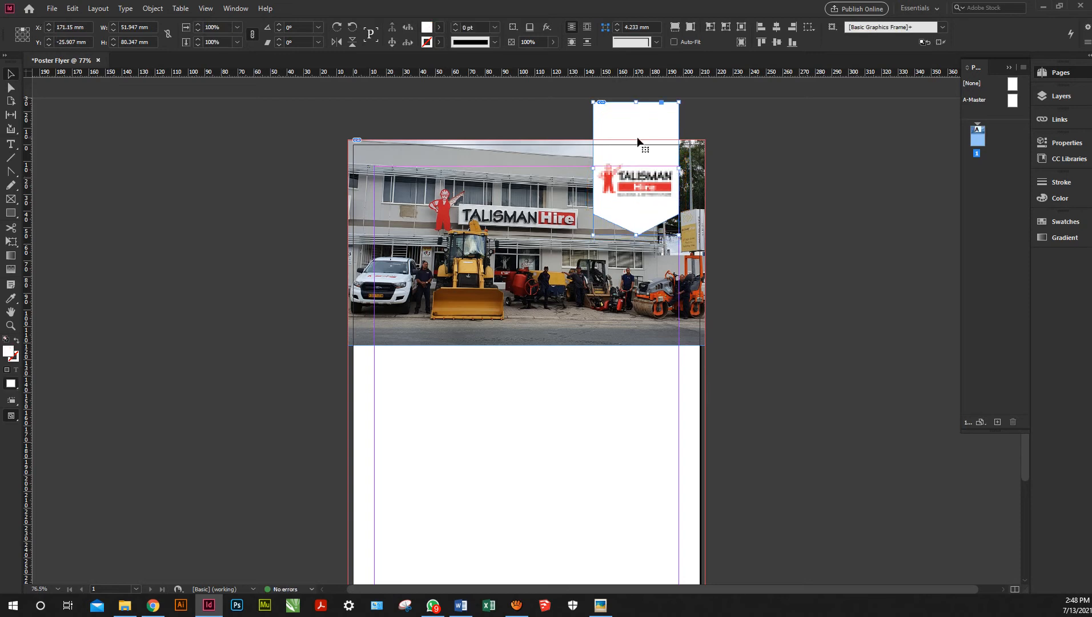
pyautogui.click(634, 181)
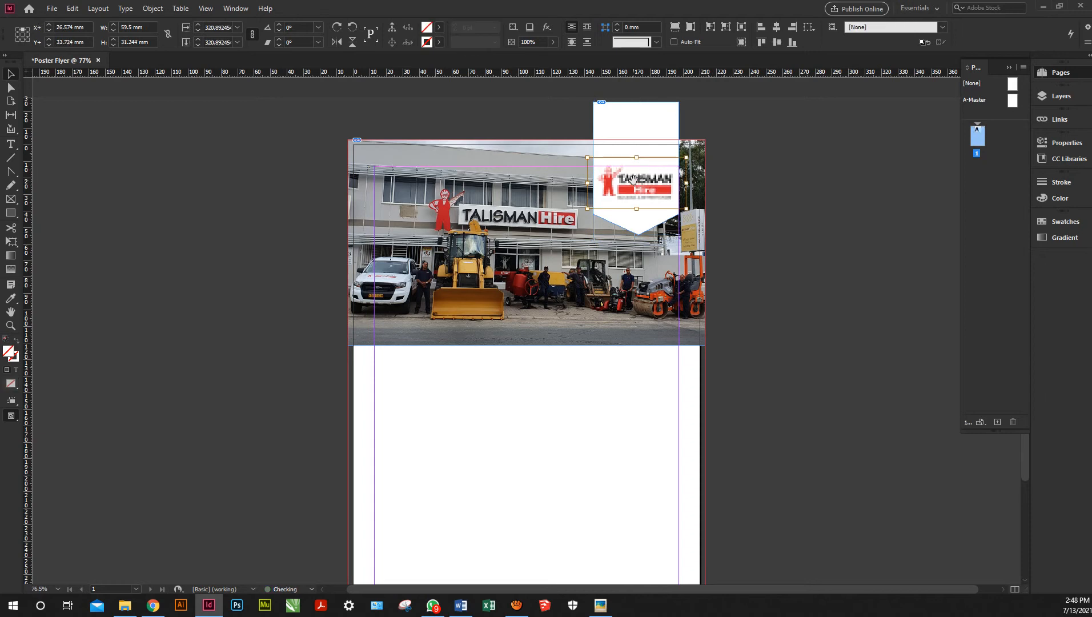
pyautogui.press('Down')
pyautogui.press('Down')
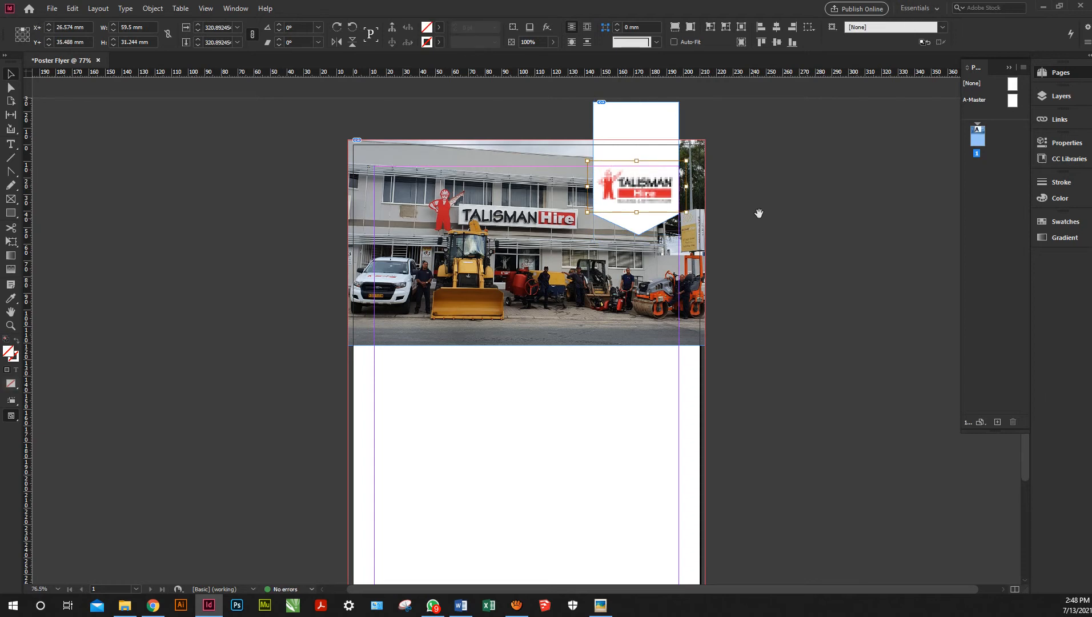
pyautogui.click(726, 229)
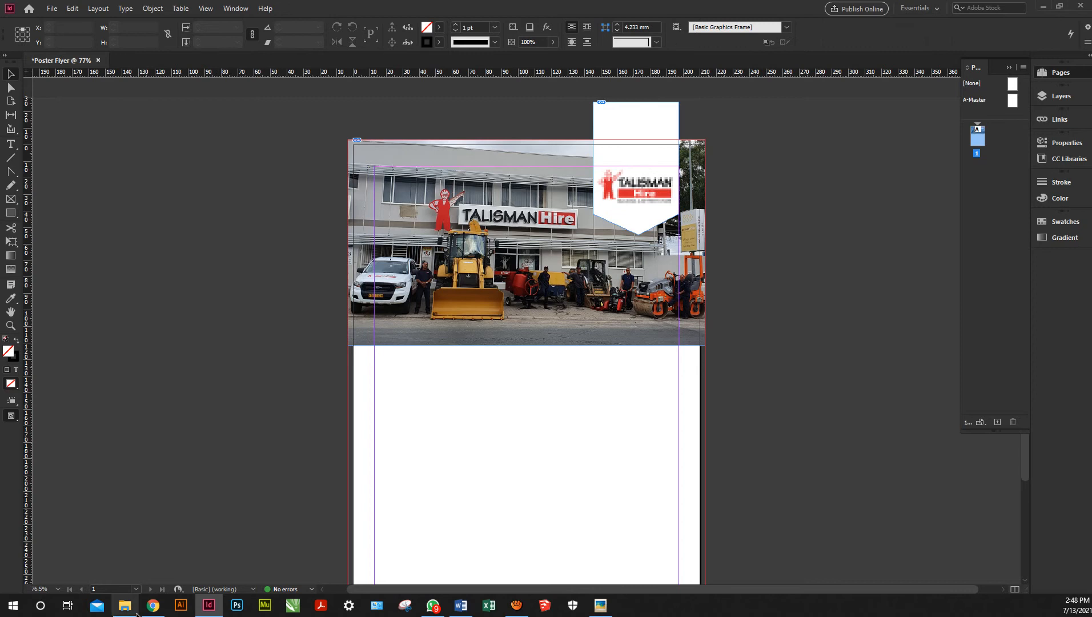
# Draw a rectangle about 184 x 33 mm between the margins over the photo's bottom edge, with 0 pt stroke and C=15 M=100 Y=100 red fill
pyautogui.click(600, 605)
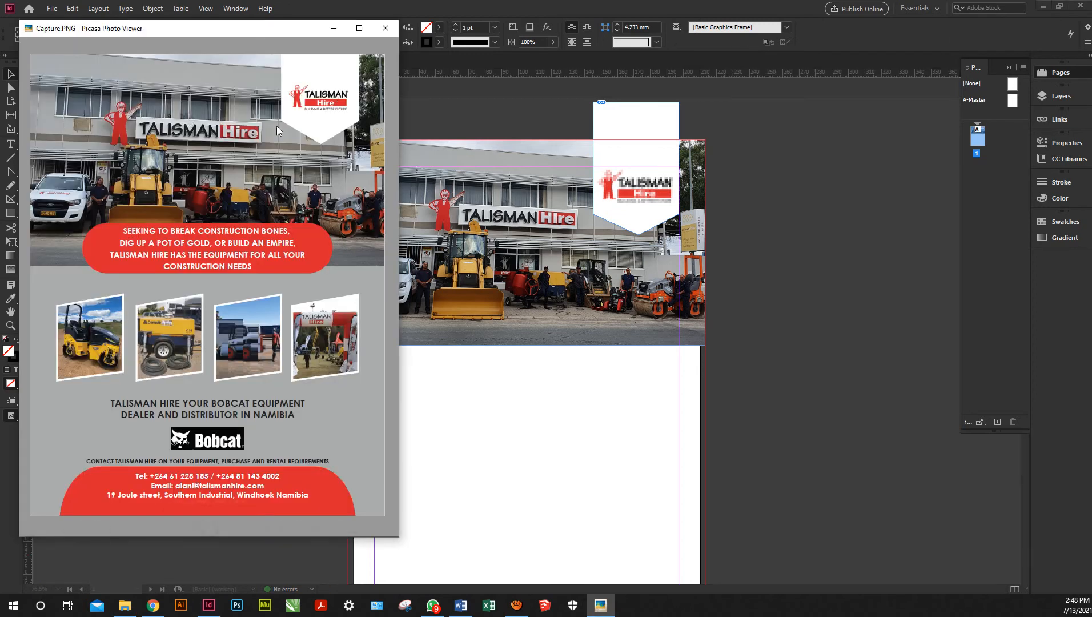
pyautogui.click(776, 371)
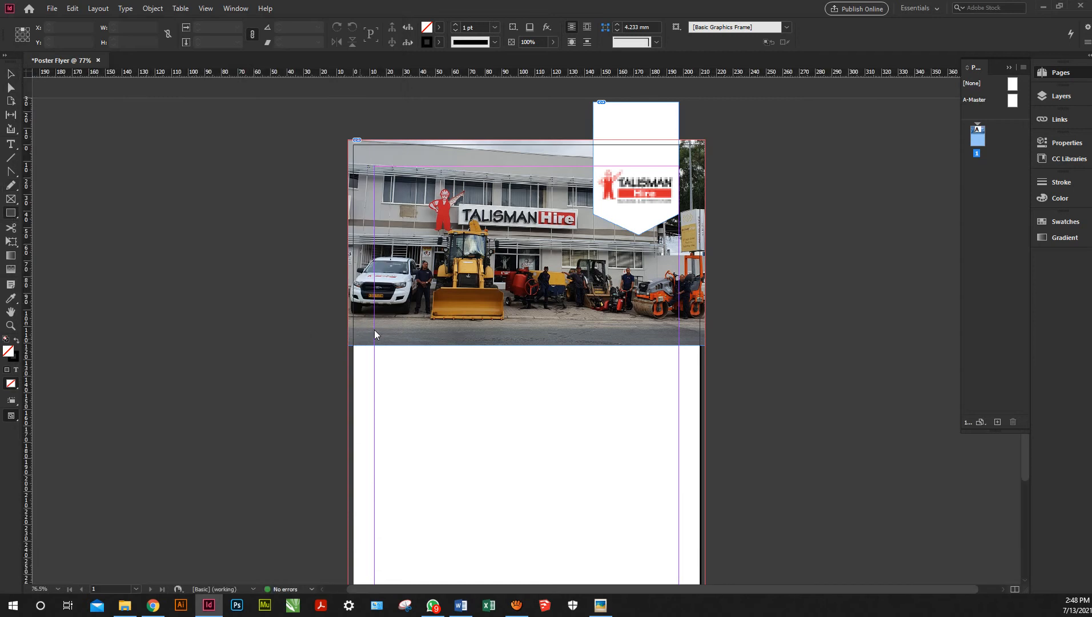
pyautogui.moveTo(375, 319)
pyautogui.mouseDown()
pyautogui.moveTo(397, 341)
pyautogui.moveTo(594, 380)
pyautogui.moveTo(678, 375)
pyautogui.mouseUp()
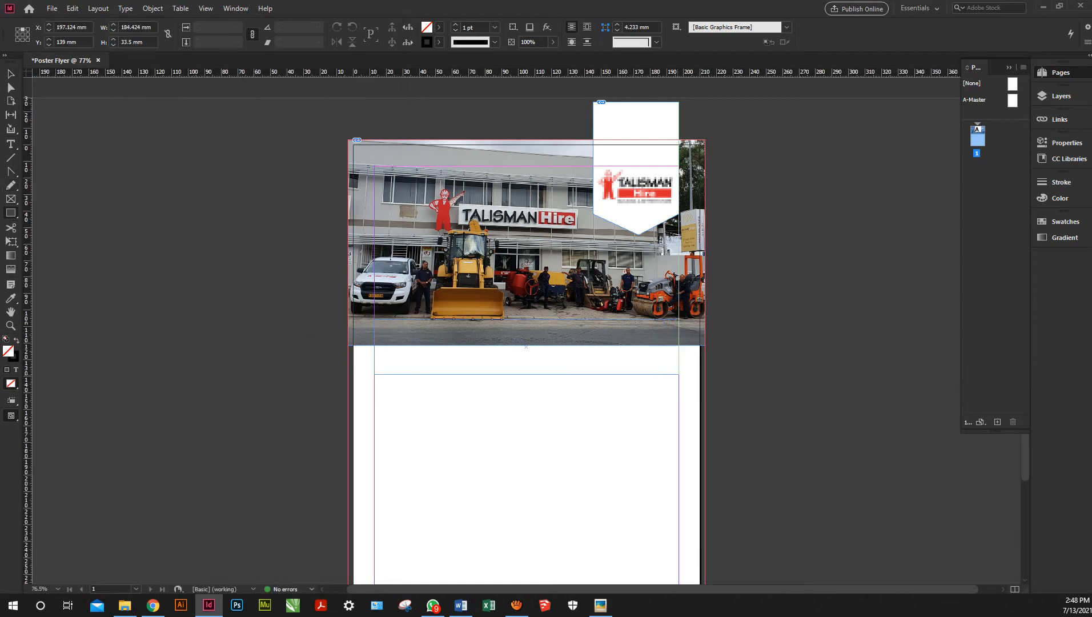
pyautogui.click(456, 30)
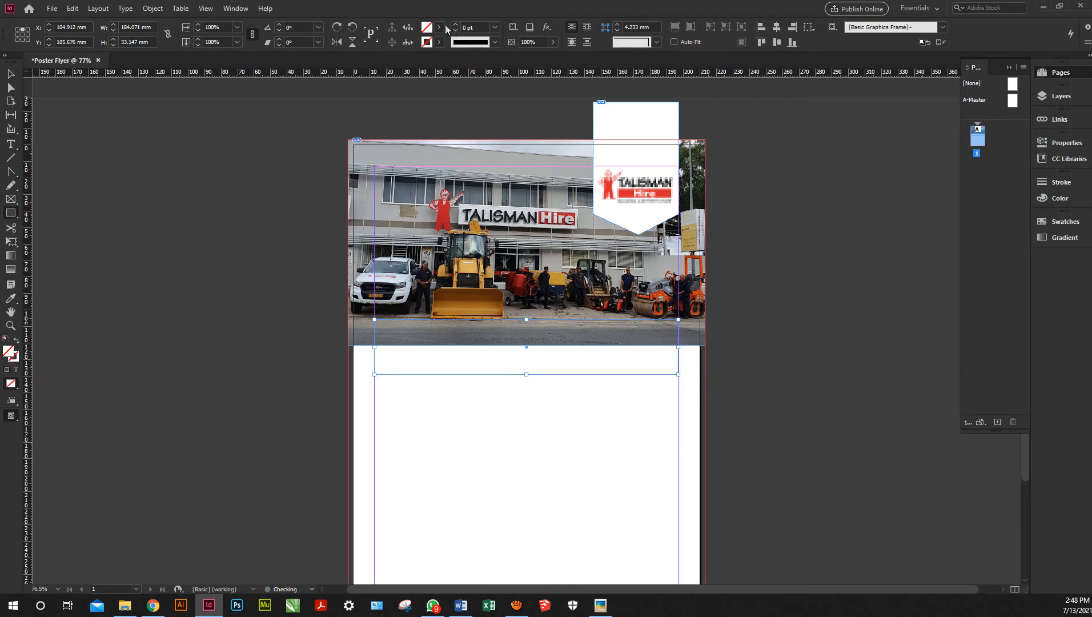
pyautogui.click(439, 28)
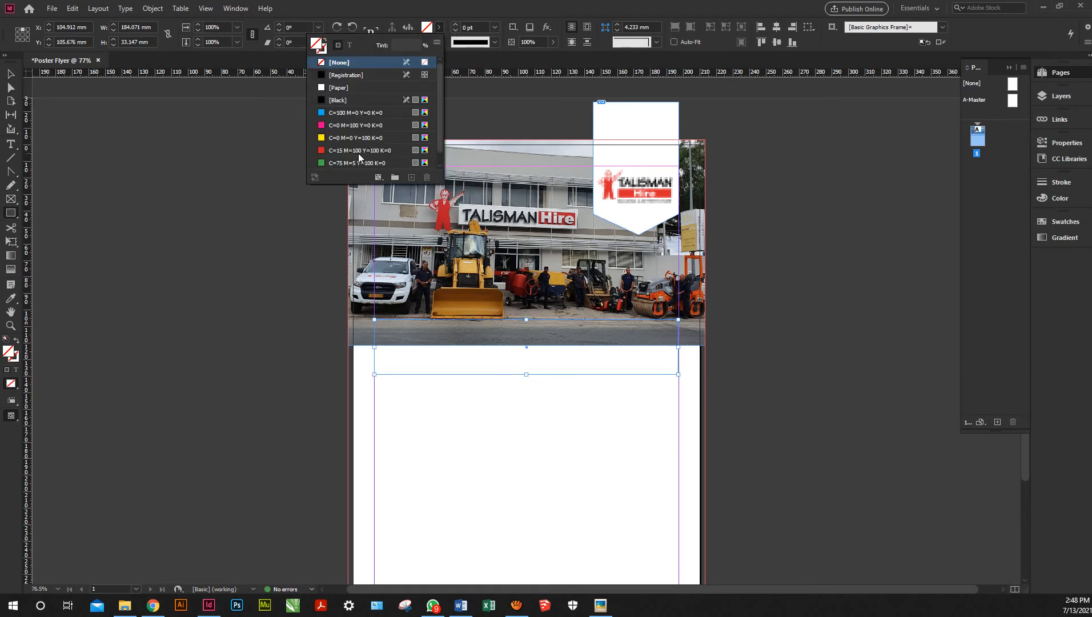
pyautogui.click(359, 151)
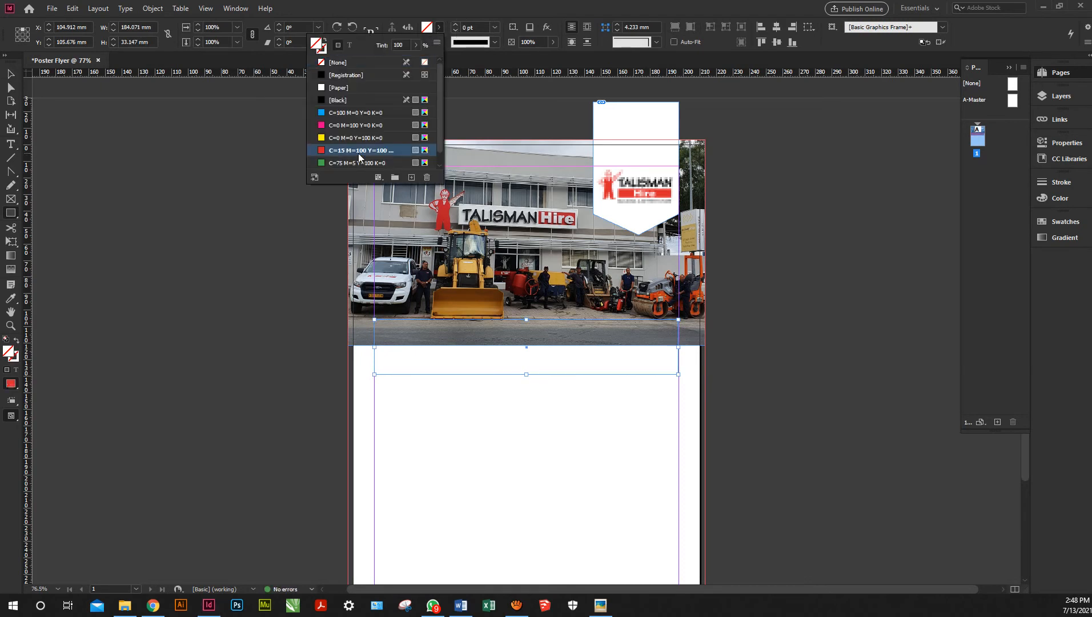
pyautogui.click(16, 77)
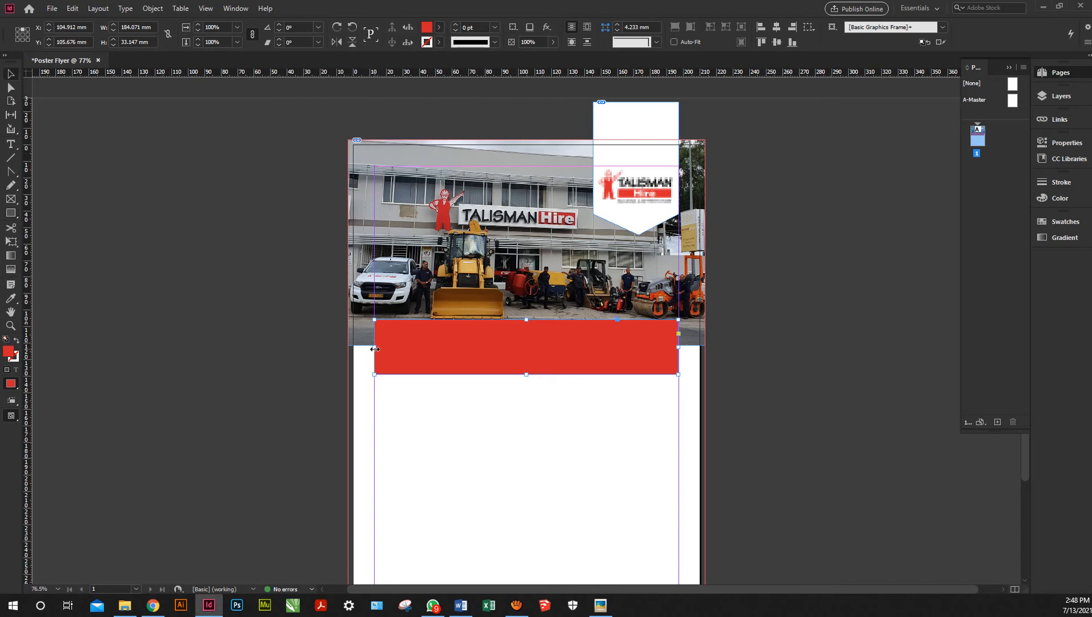
# Narrow the red rectangle evenly to about 176 mm wide and round all its corners to about 16.6 mm
pyautogui.moveTo(376, 349); pyautogui.dragTo(381, 349)
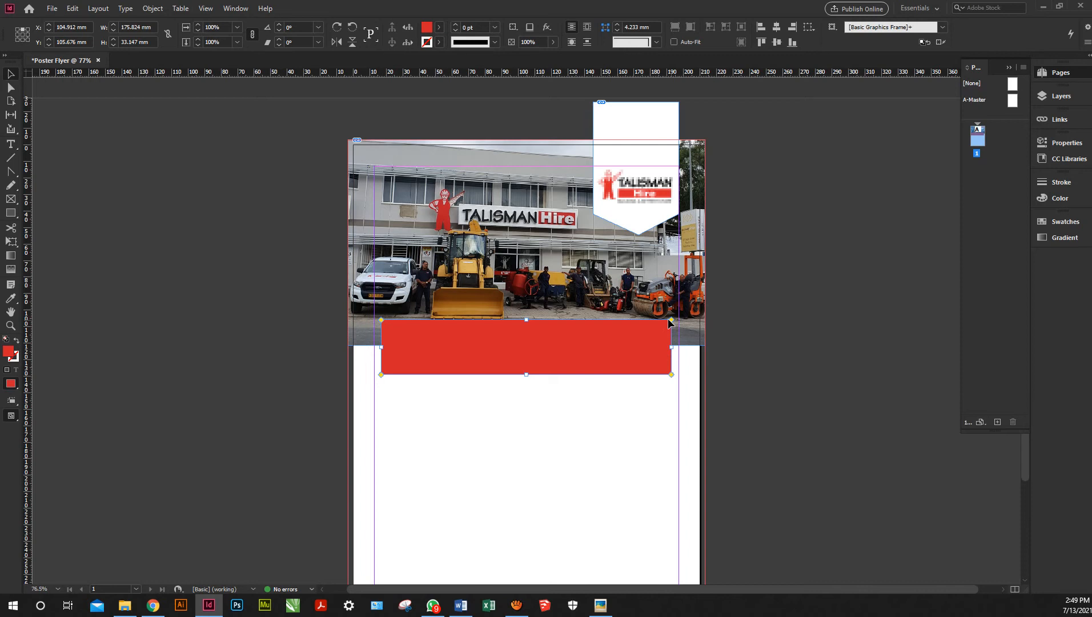
pyautogui.moveTo(672, 320); pyautogui.dragTo(644, 320)
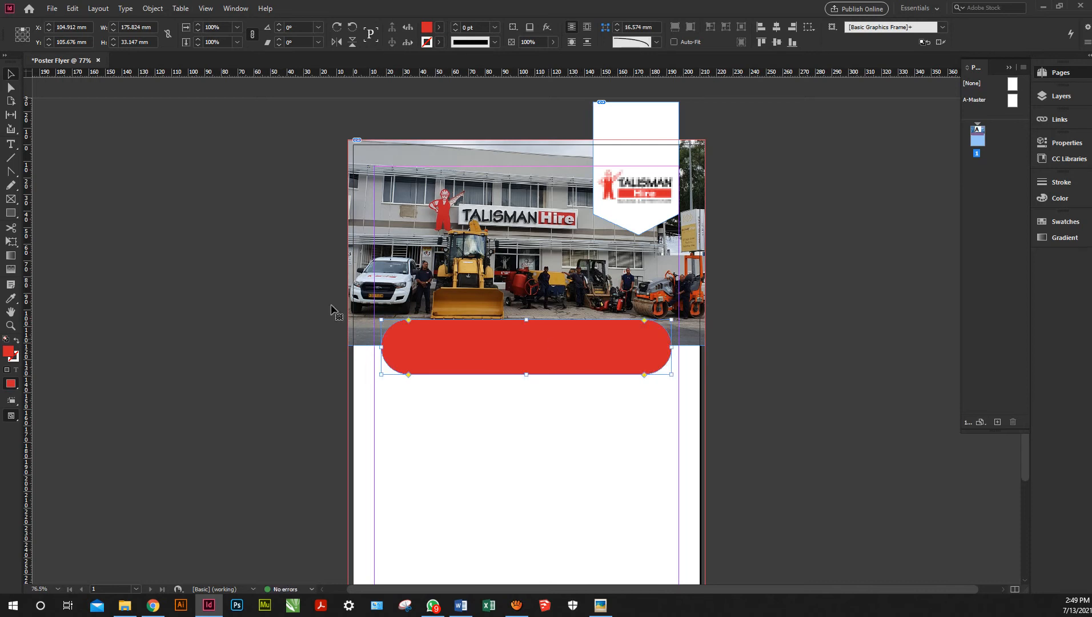
pyautogui.click(603, 359)
# Switch to the Talisman Advert document in Word and copy the four-line slogan beginning "SEEKING TO BREAK CONSTRUCTION BONES"
pyautogui.click(460, 606)
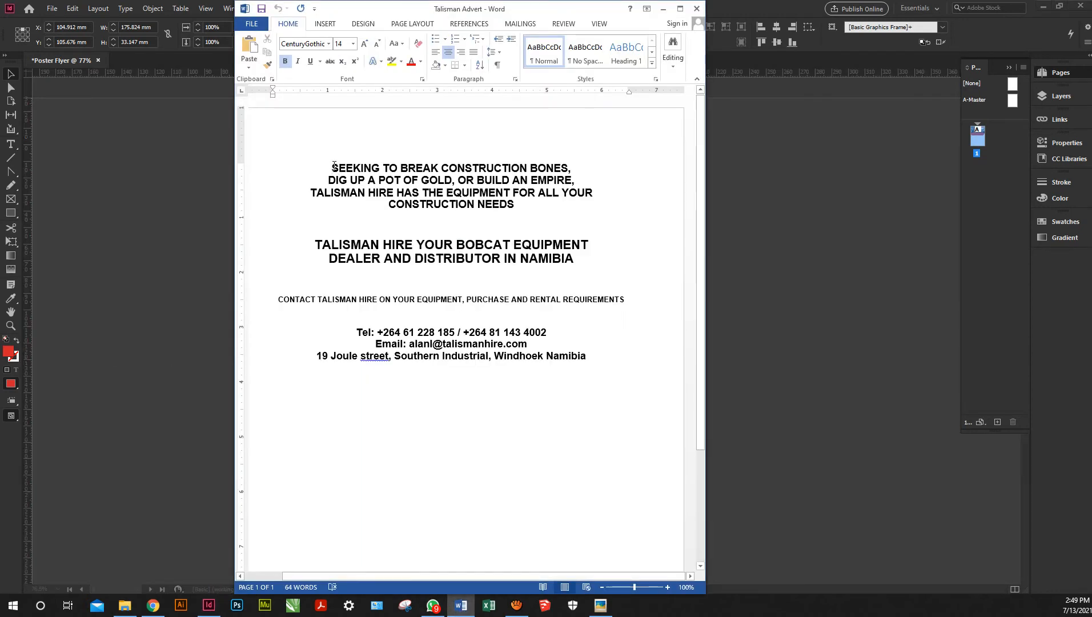
pyautogui.moveTo(353, 177); pyautogui.dragTo(516, 197)
pyautogui.hotkey('ctrl', 'c')
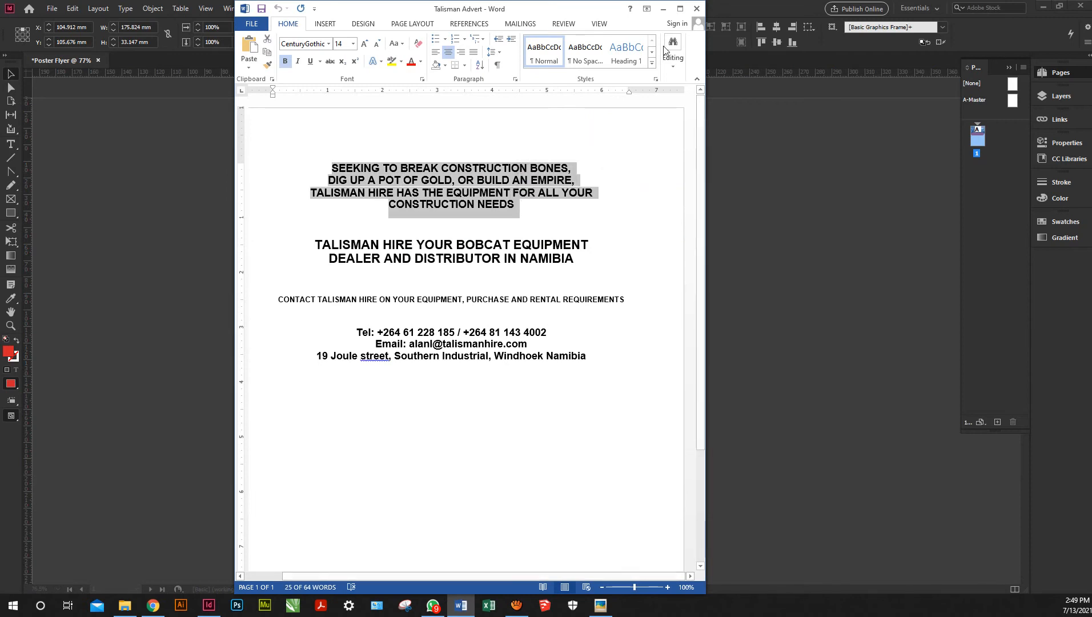
pyautogui.click(663, 10)
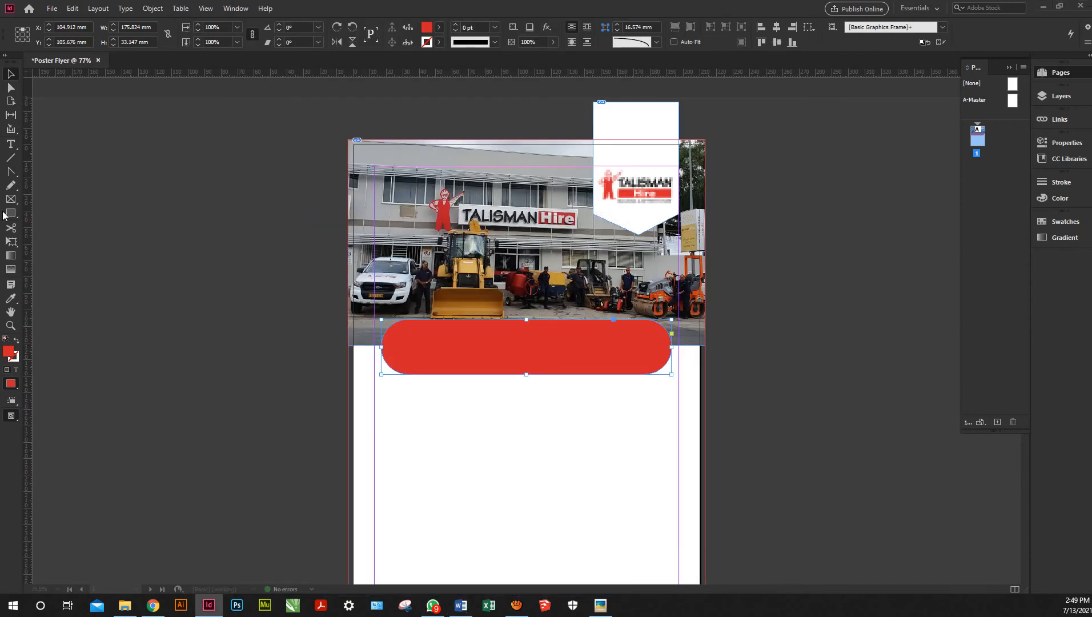
# Create a text frame nearly filling the red rounded shape and paste the copied slogan into it
pyautogui.click(12, 143)
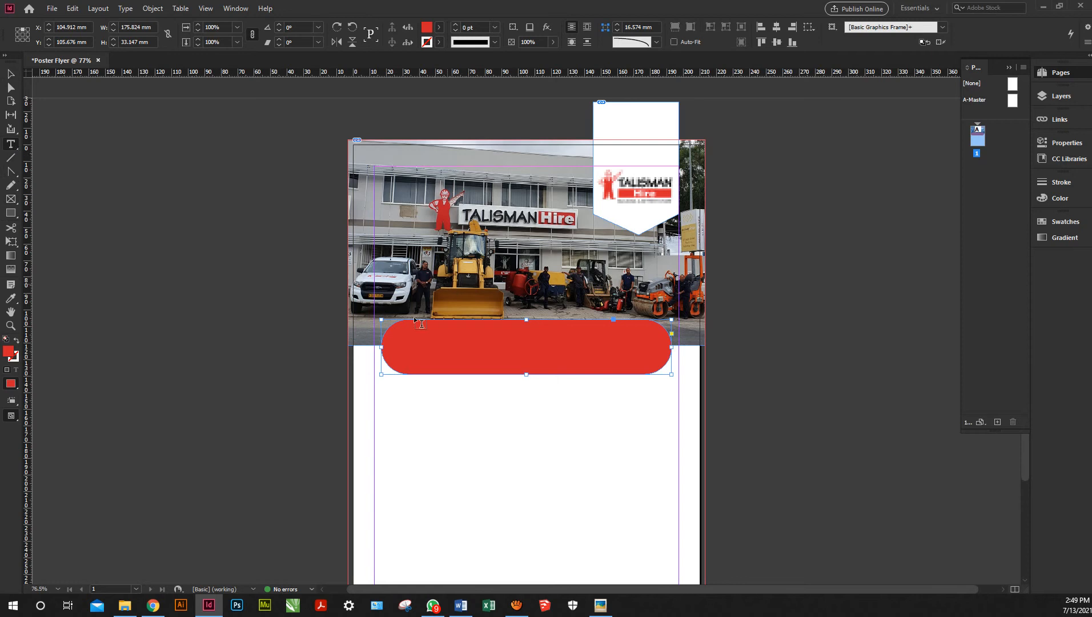
pyautogui.moveTo(400, 324); pyautogui.dragTo(652, 371)
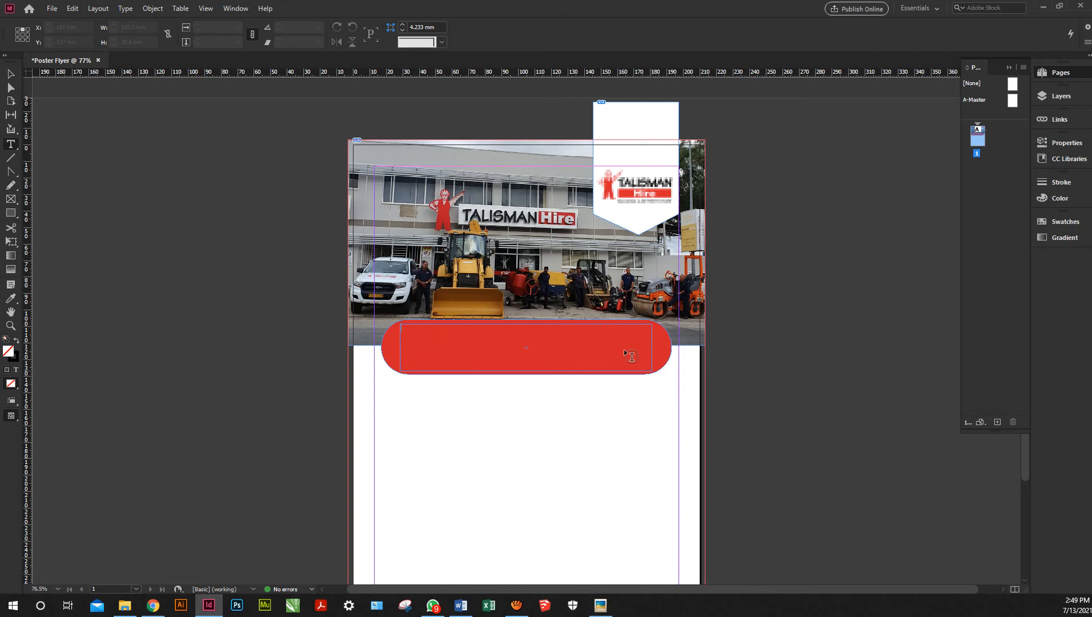
pyautogui.click(588, 332)
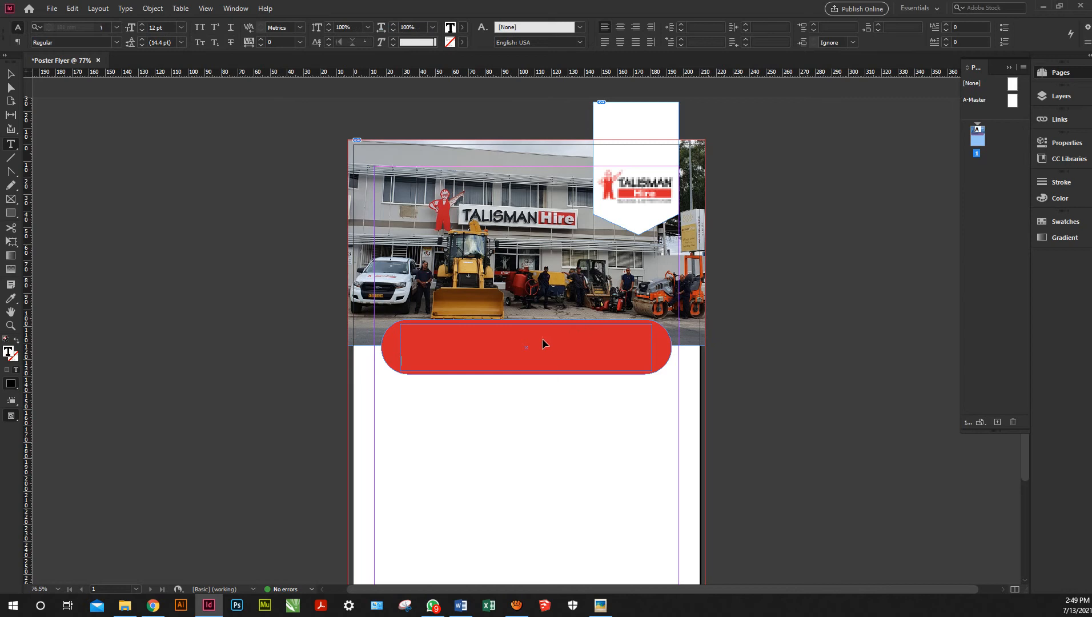
pyautogui.hotkey('ctrl', 'v')
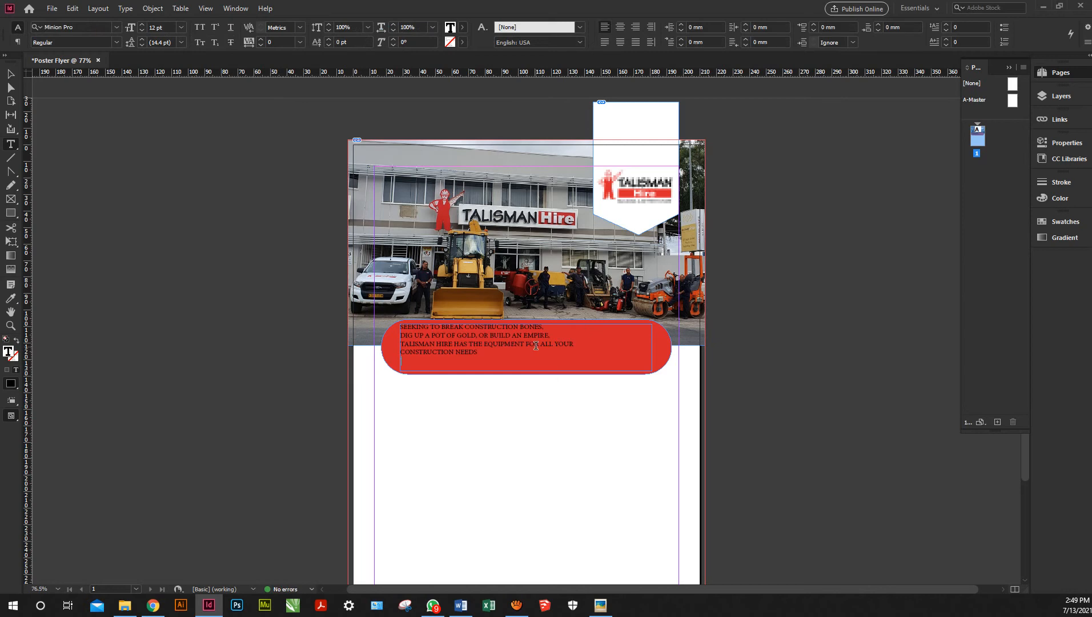
# Delete the empty last line of the pasted slogan and centre-align all of its text
pyautogui.press('BackSpace')
pyautogui.hotkey('ctrl', 'a')
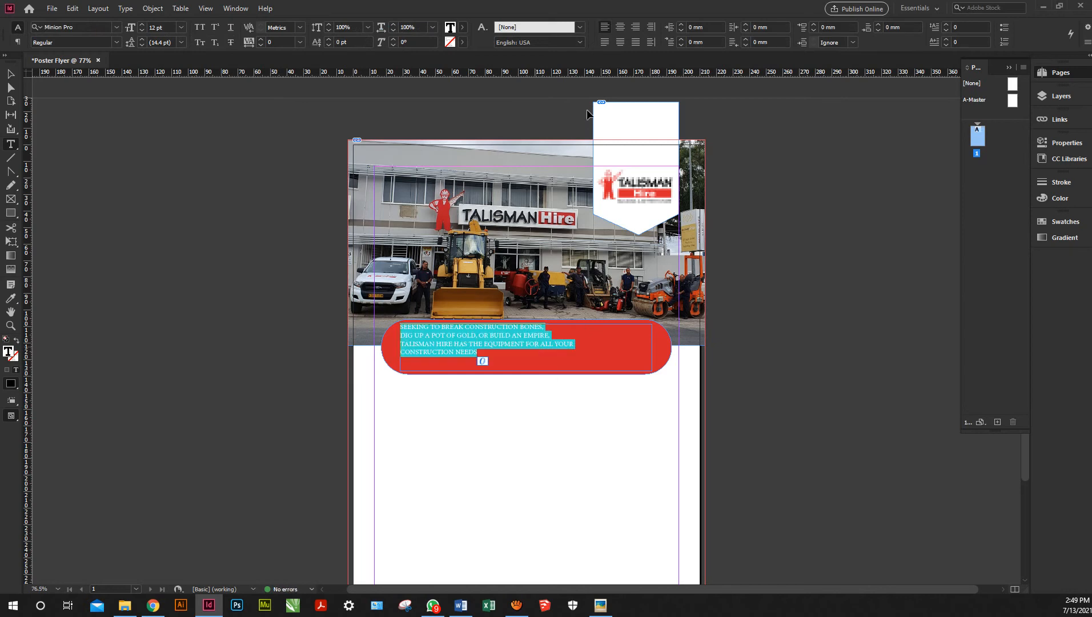
pyautogui.click(620, 27)
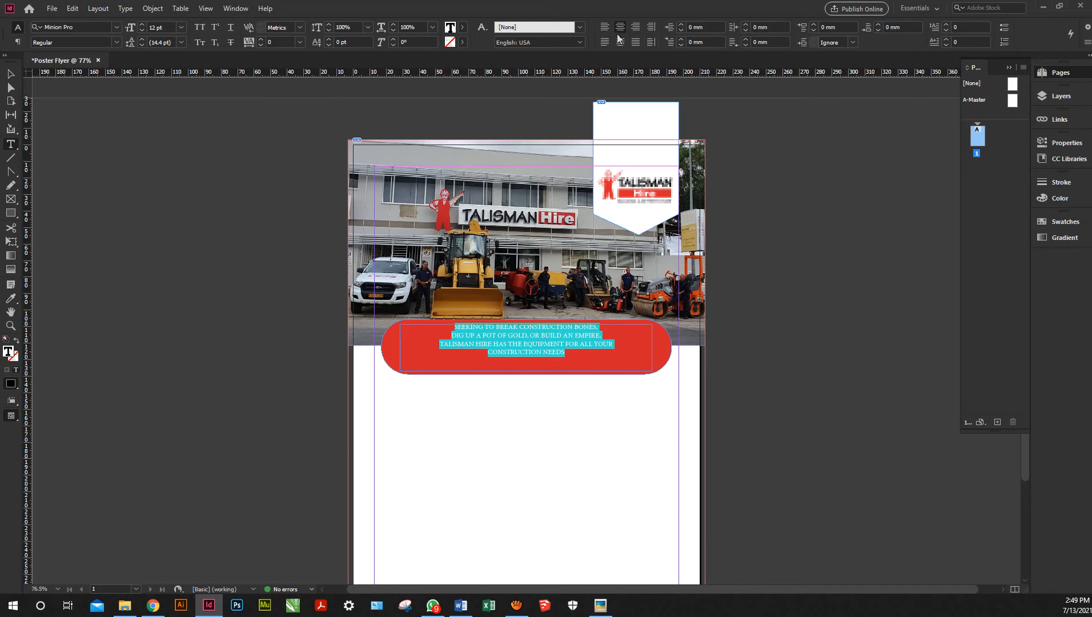
# Colour the selected slogan text [Paper] and increase its font size to 16 pt
pyautogui.click(462, 27)
pyautogui.click(370, 92)
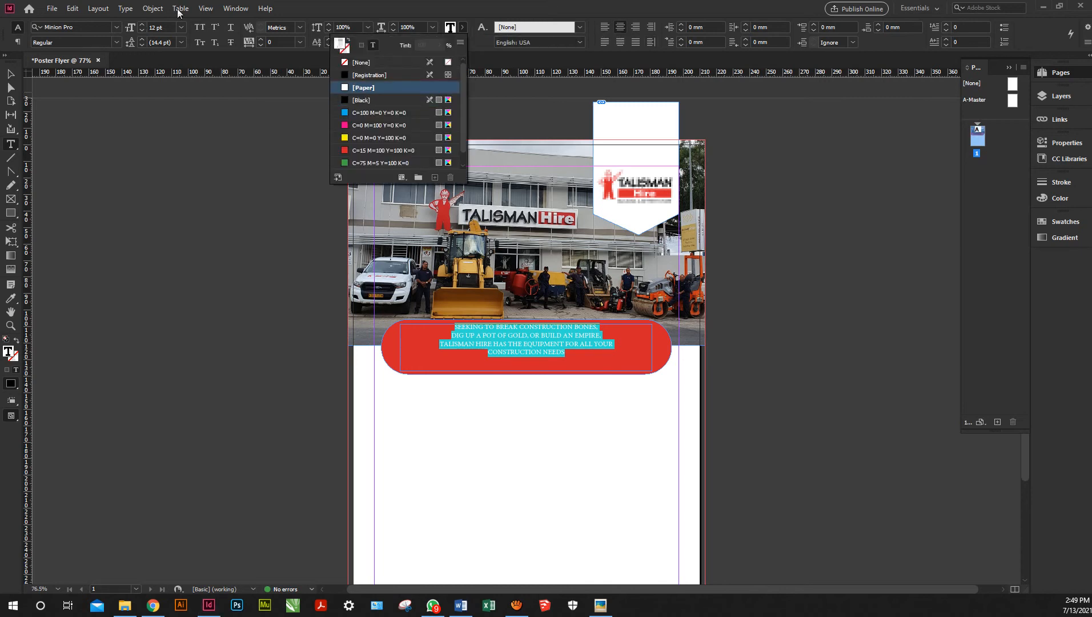
pyautogui.click(141, 24)
pyautogui.click(141, 24)
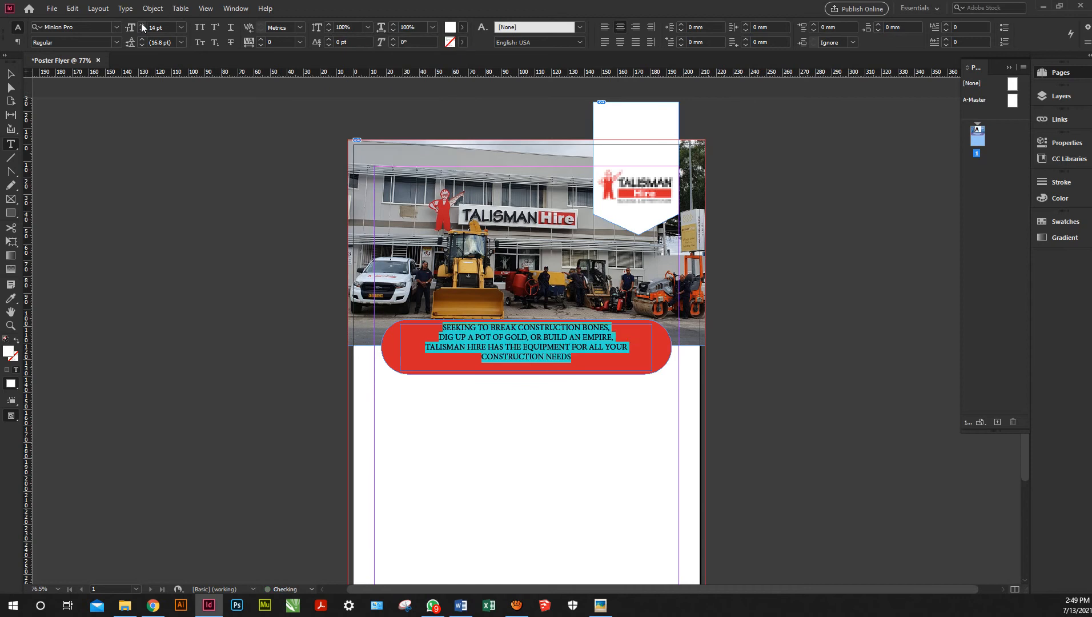
pyautogui.click(141, 24)
pyautogui.click(141, 24)
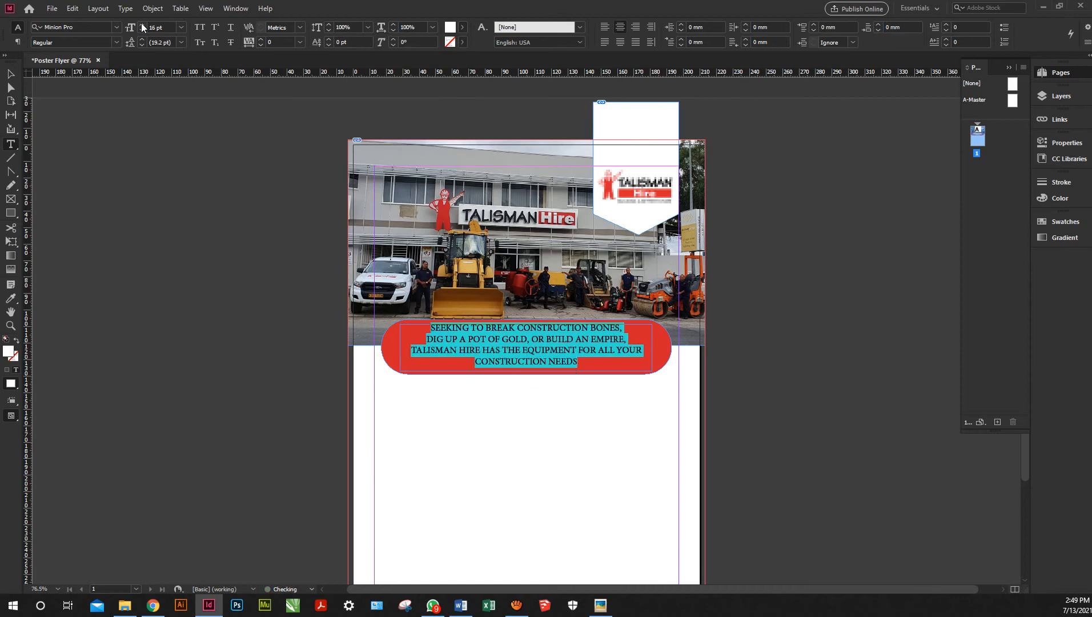
pyautogui.click(16, 73)
pyautogui.press('Escape')
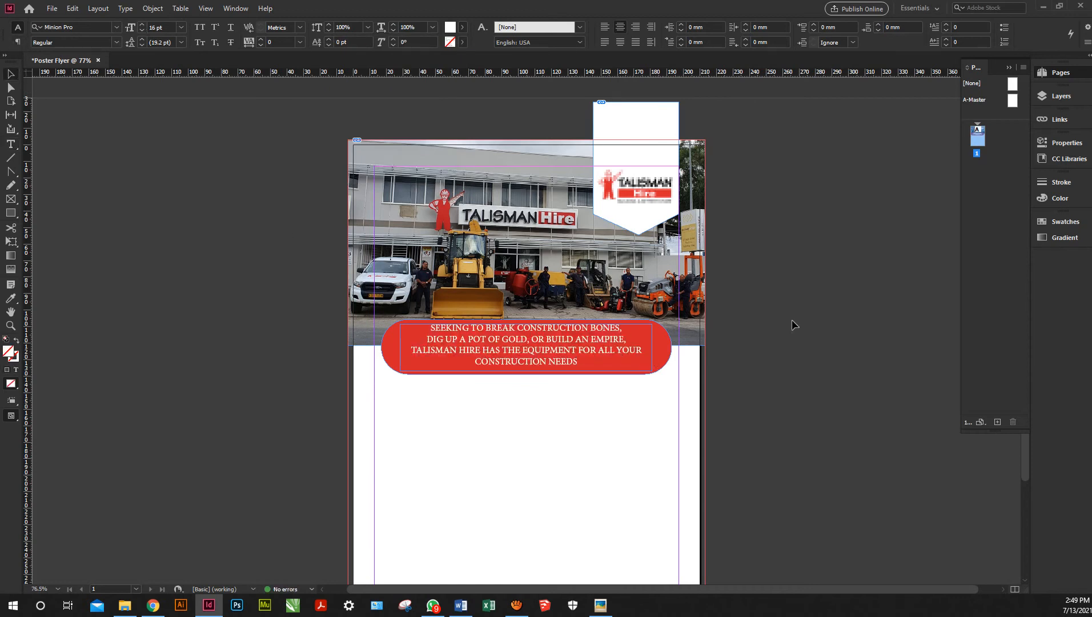
# Place the photo IMG-20210303-WA0003 below the red shape at the left margin and crop its frame from both sides to about 41 mm wide
pyautogui.scroll(-3, 448, 311)
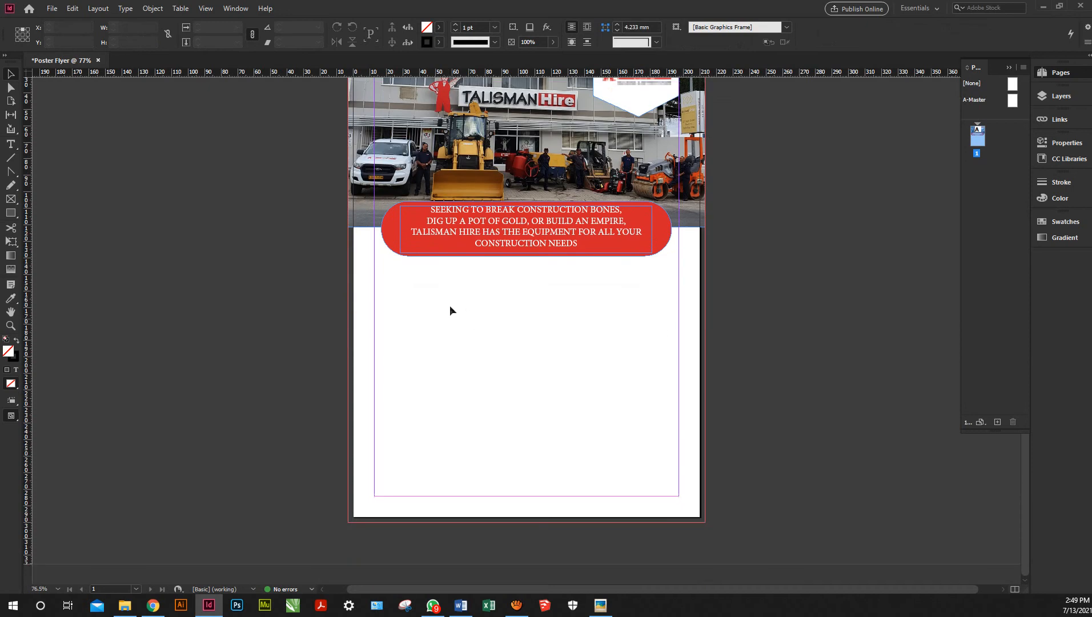
pyautogui.click(126, 605)
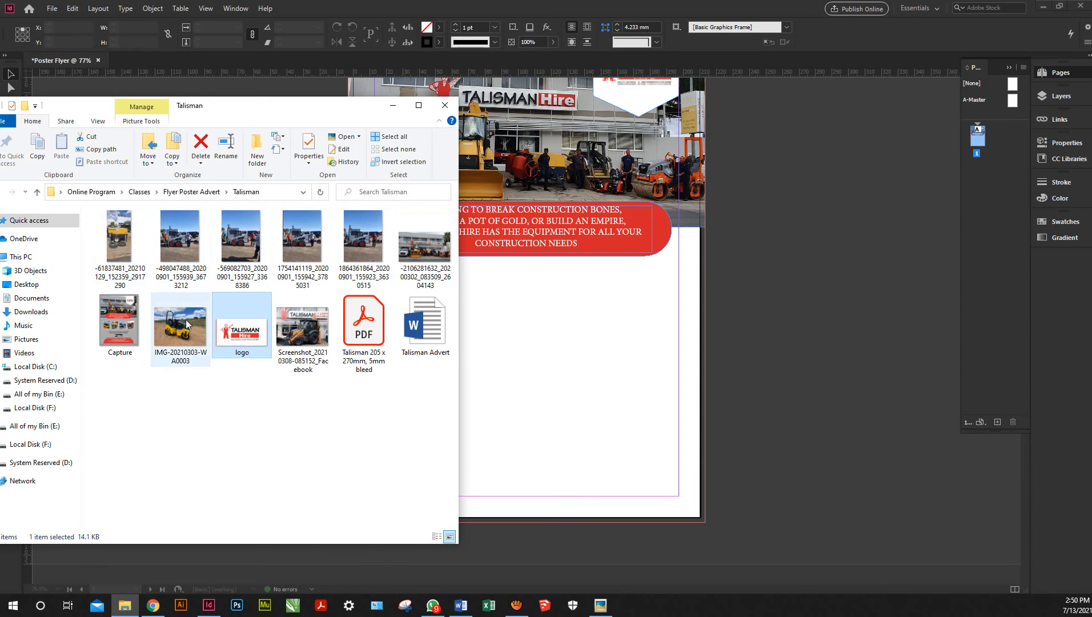
pyautogui.click(166, 320)
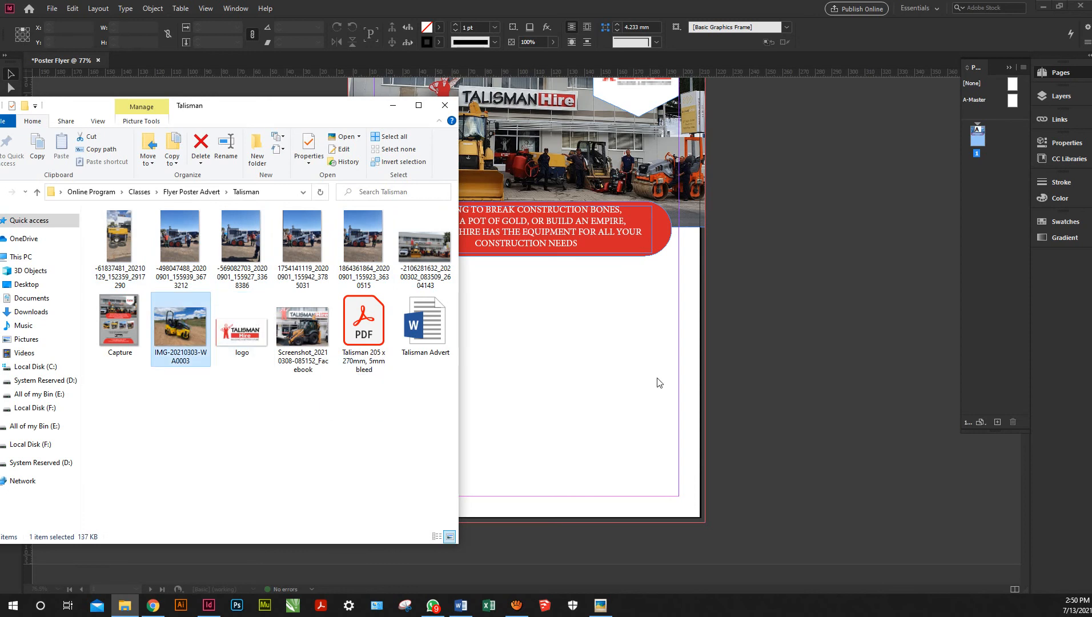
pyautogui.click(398, 111)
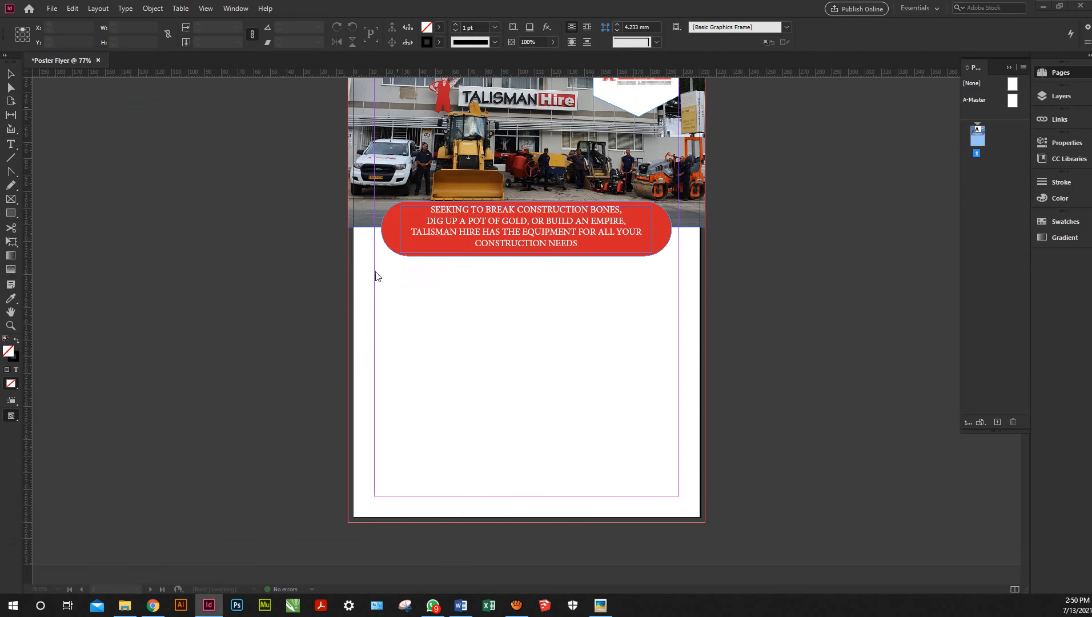
pyautogui.moveTo(375, 276); pyautogui.dragTo(470, 347)
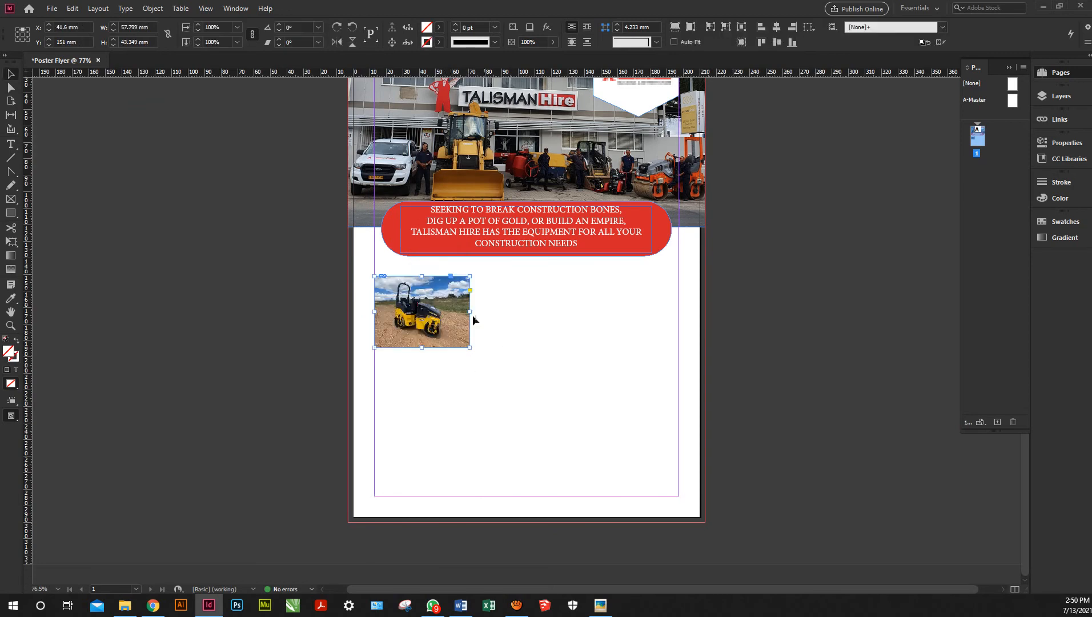
pyautogui.moveTo(470, 312); pyautogui.dragTo(449, 312)
pyautogui.moveTo(381, 313); pyautogui.dragTo(384, 313)
# Slant the roller photo's frame by raising its bottom-right corner and lowering its top-left corner by about 7 mm each
pyautogui.press('p')
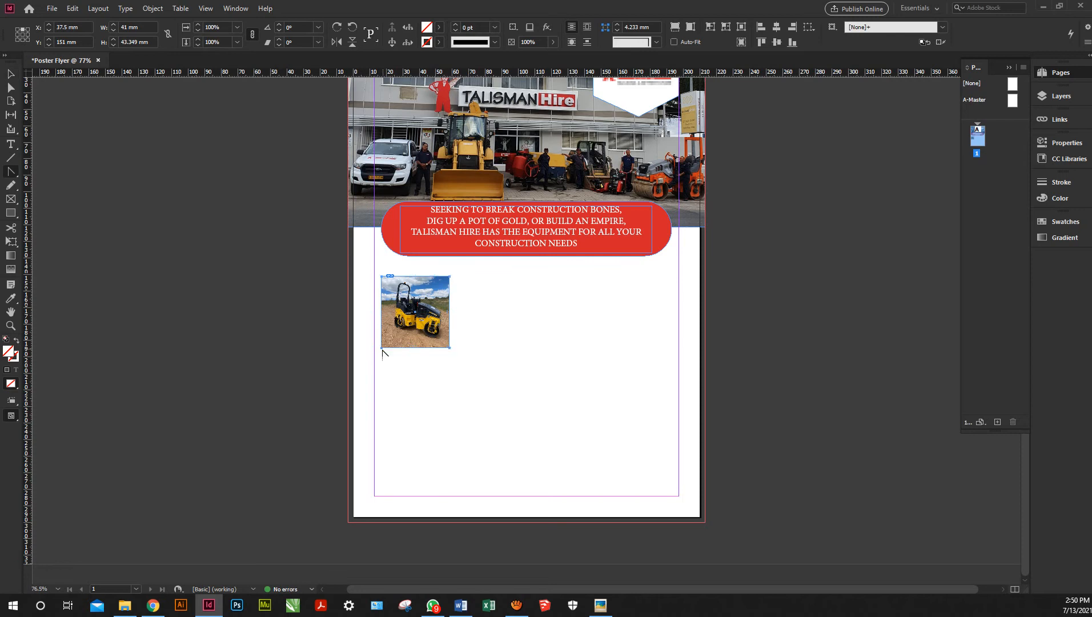
pyautogui.click(381, 348)
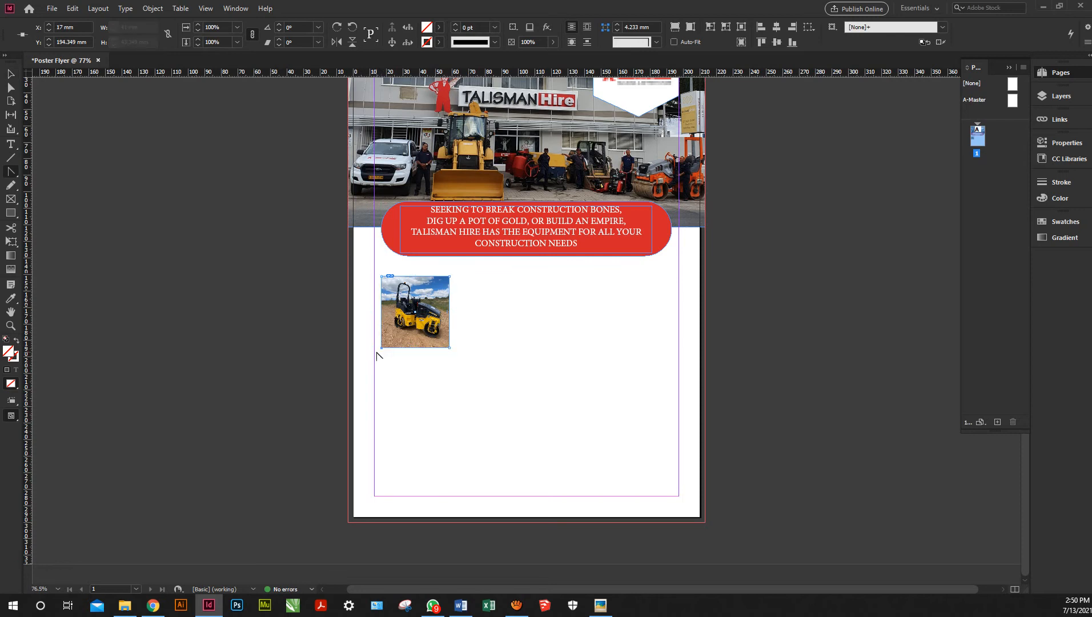
pyautogui.click(450, 348)
pyautogui.moveTo(450, 348); pyautogui.dragTo(450, 337)
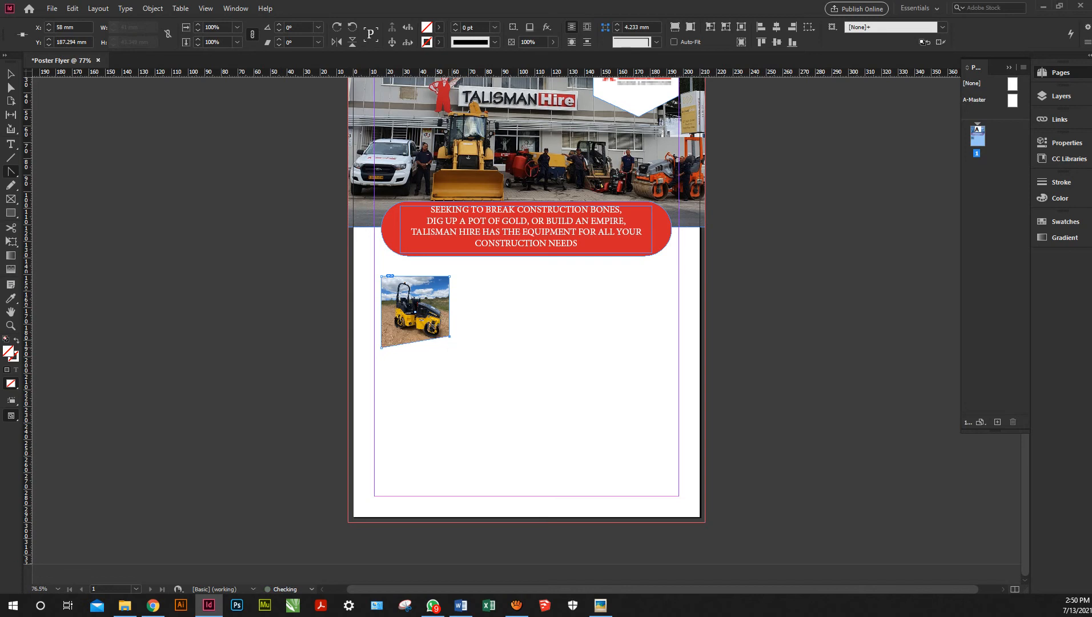
pyautogui.click(382, 277)
pyautogui.hotkey('shift', 'Down')
pyautogui.hotkey('shift', 'Down')
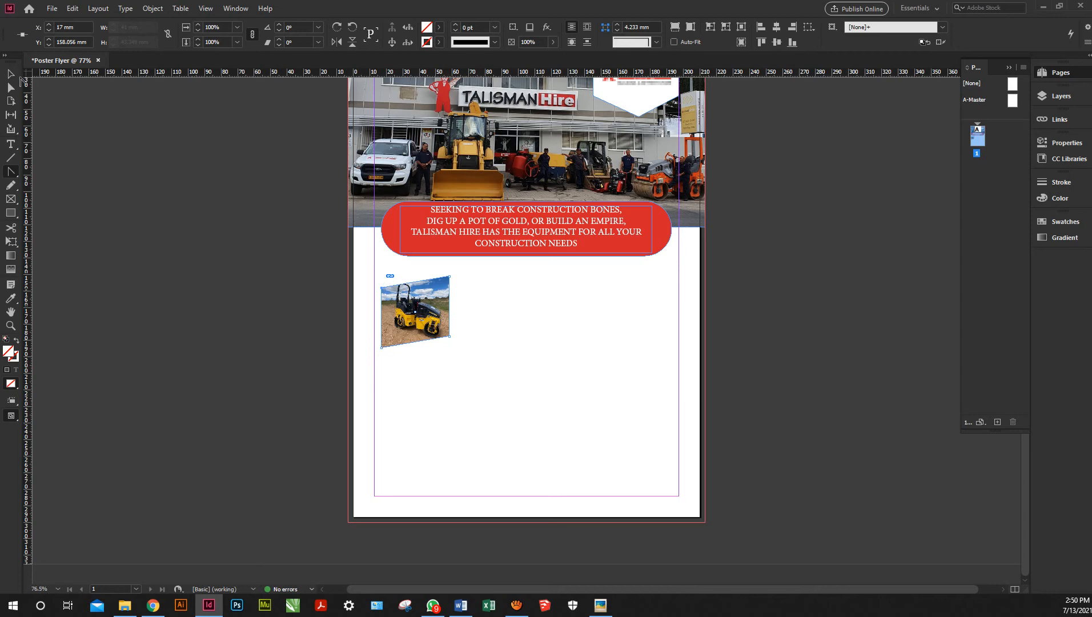
pyautogui.click(10, 74)
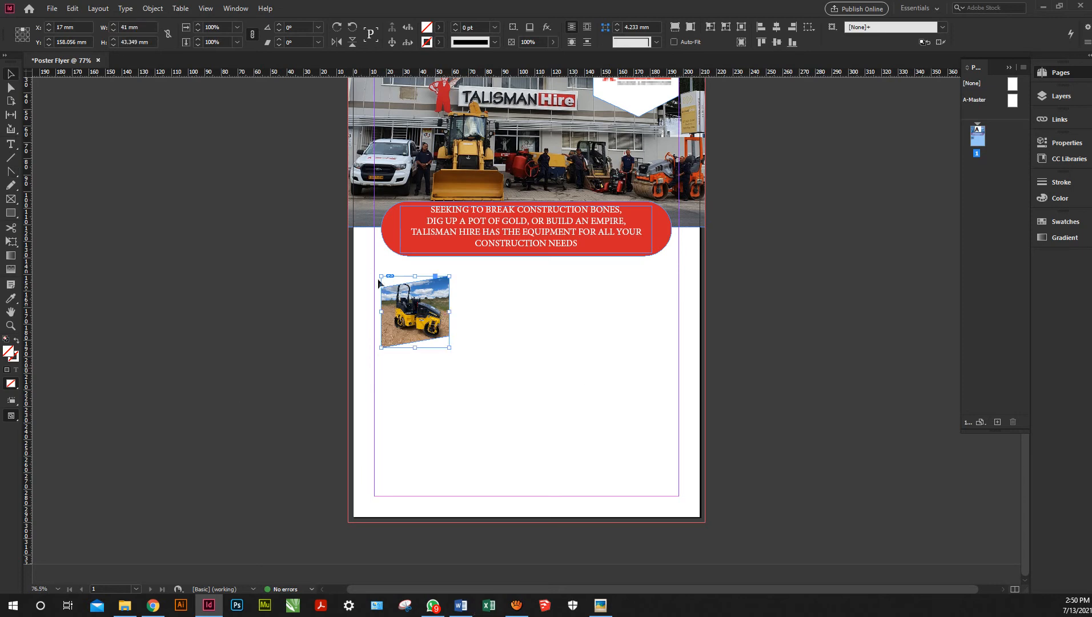
# Enlarge the image inside the slanted frame to about 62 mm wide and nudge it slightly left and up
pyautogui.click(413, 312)
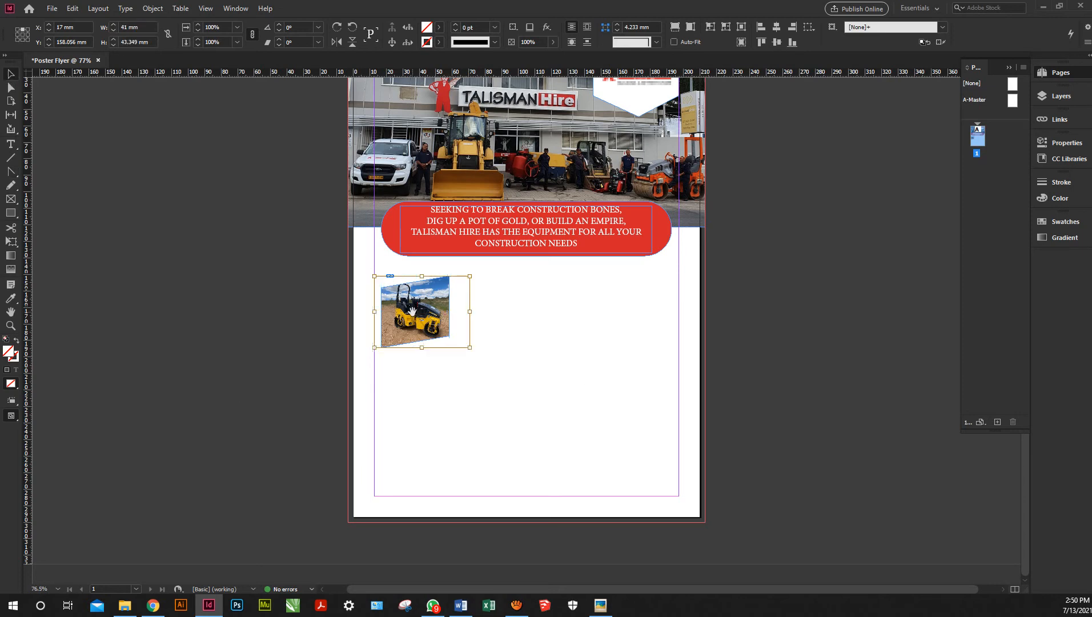
pyautogui.click(423, 353)
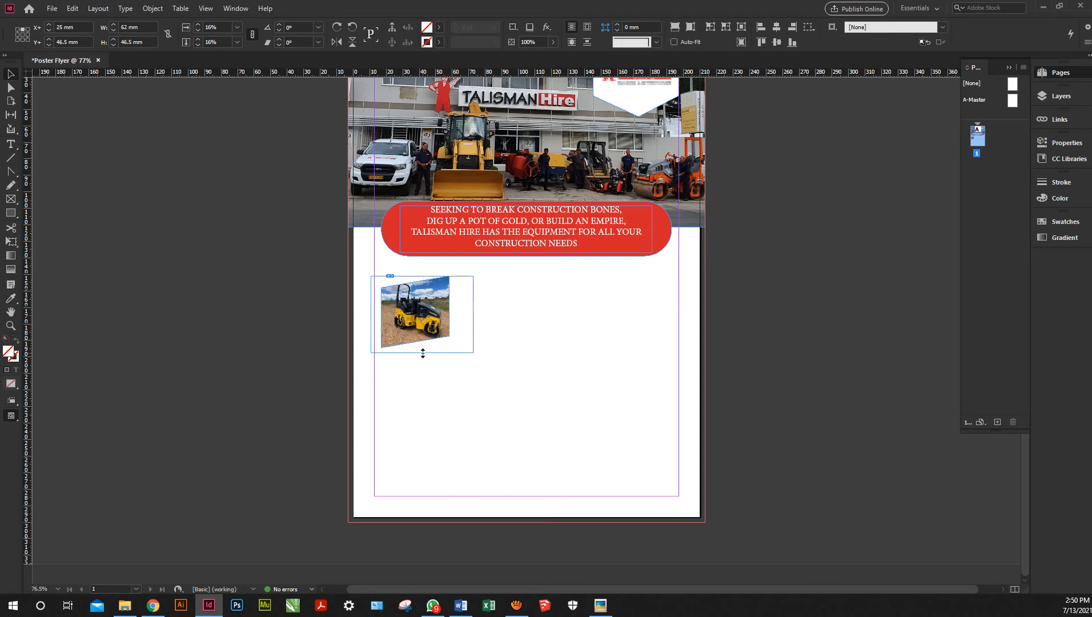
pyautogui.hotkey('ctrl', 'alt', 'shift', 'e')
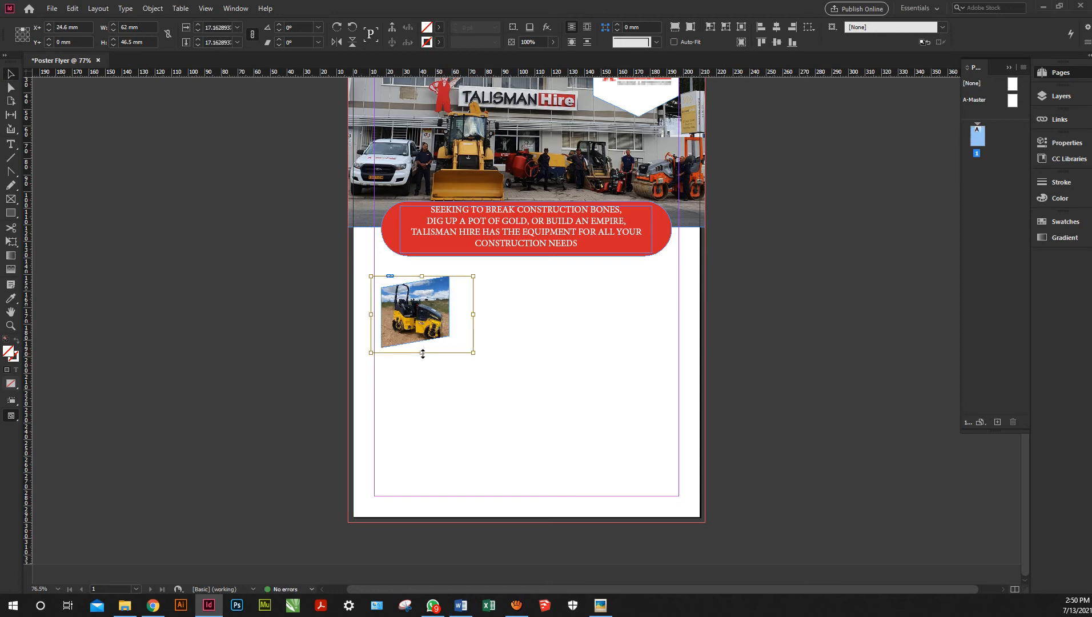
pyautogui.press('Left')
pyautogui.press('Left')
pyautogui.press('Left')
pyautogui.press('Left')
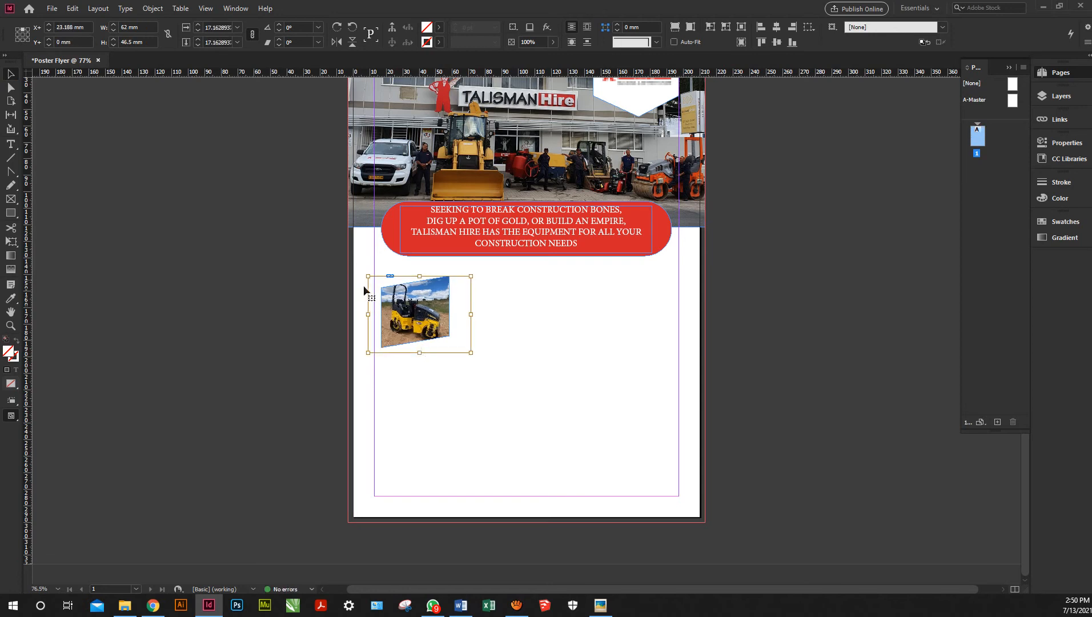
pyautogui.press('Up')
pyautogui.press('Up')
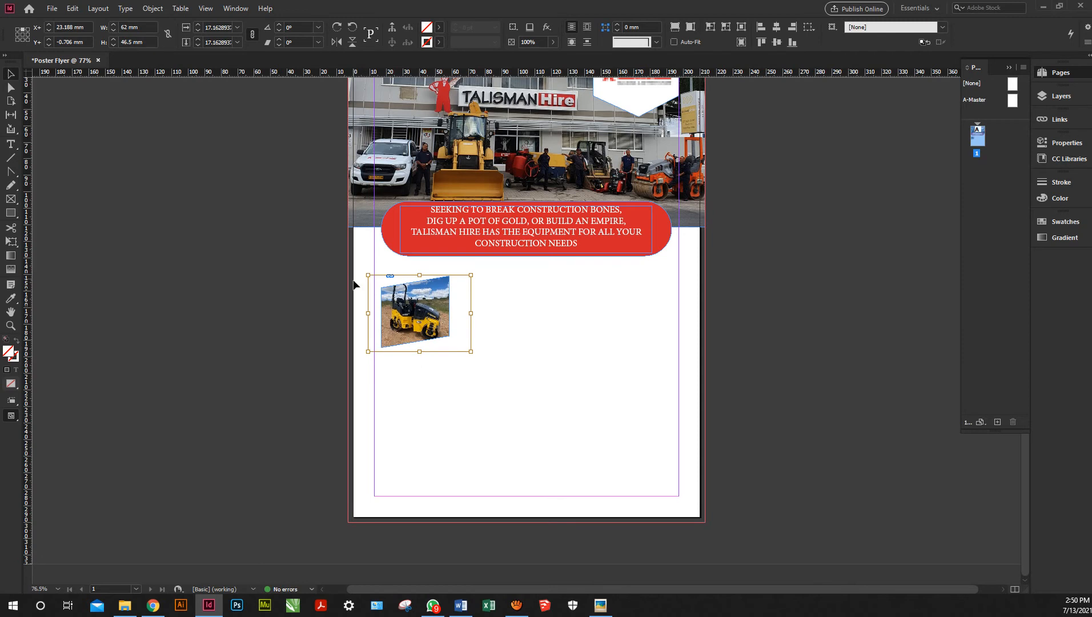
pyautogui.press('Up')
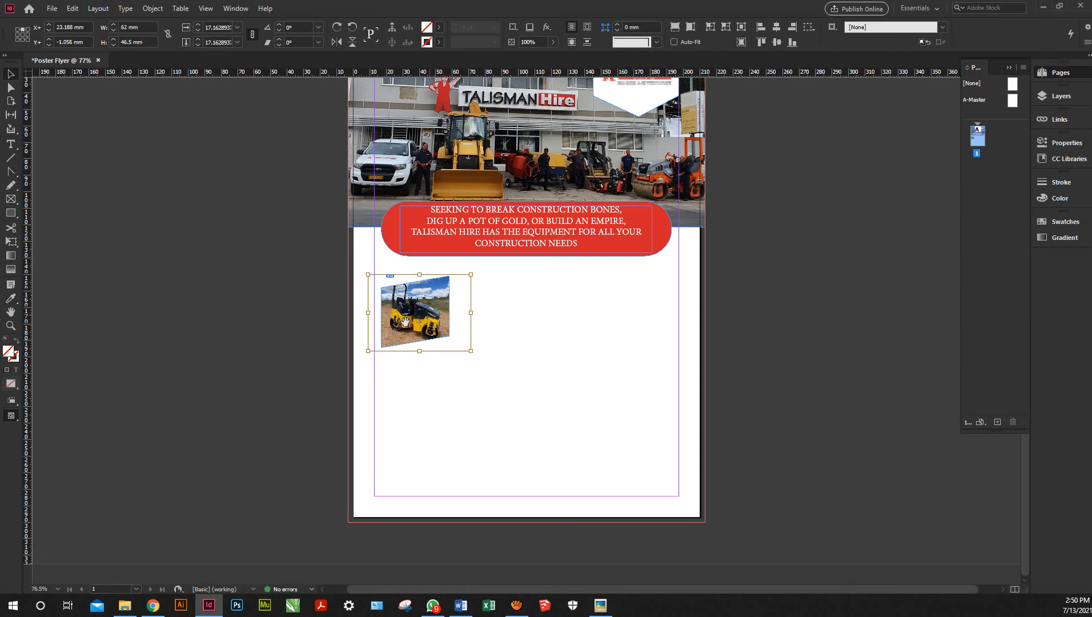
pyautogui.click(350, 292)
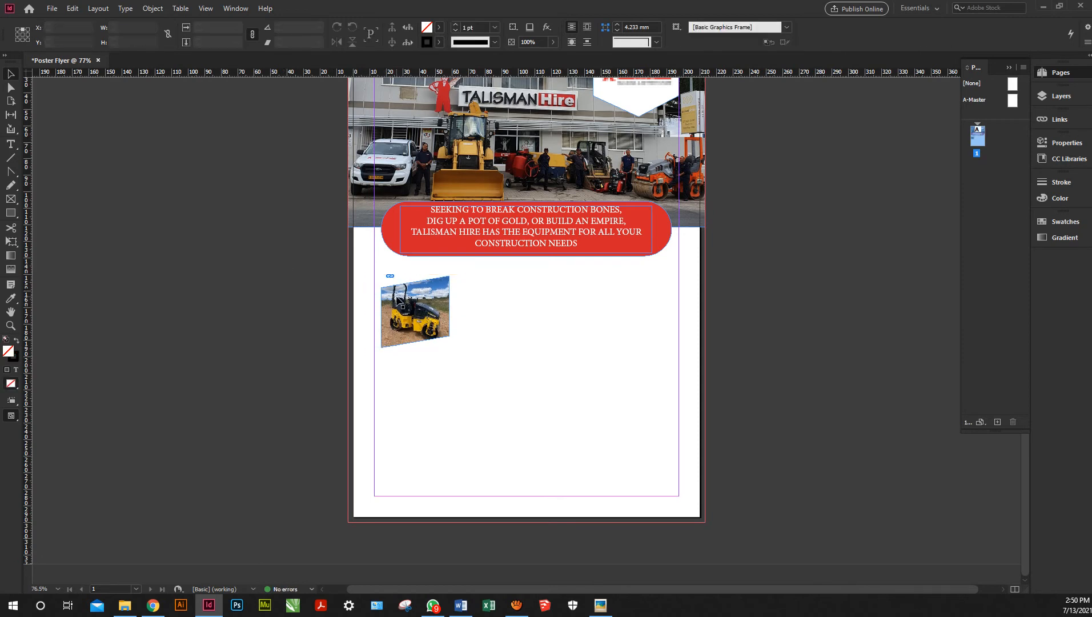
# Scale the slanted frame together with its photo from the centre to about 53.7 by 56.8 mm
pyautogui.click(391, 301)
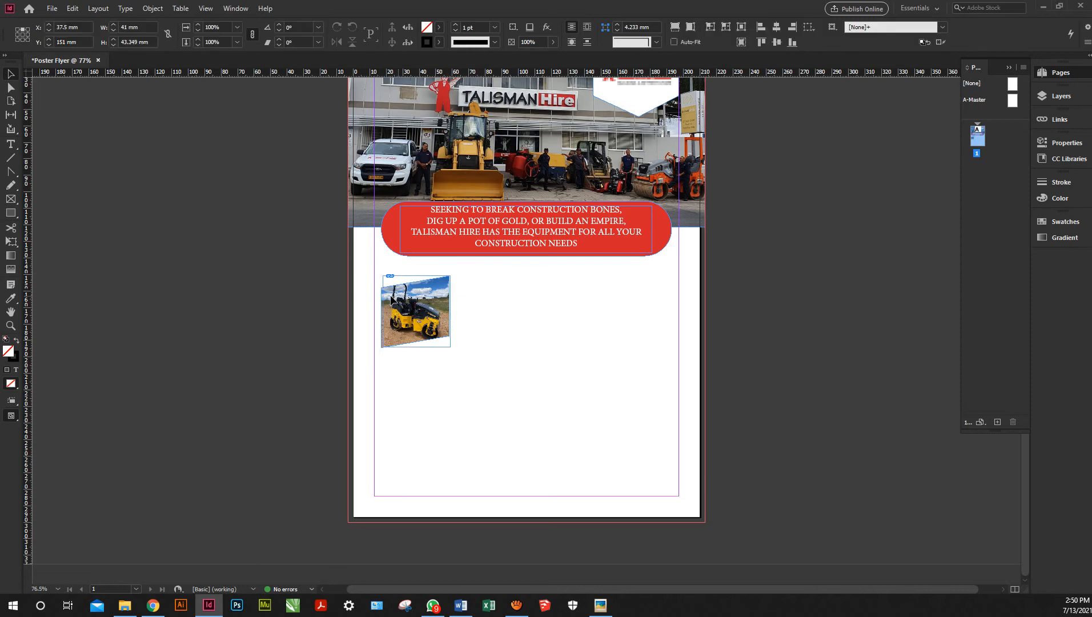
pyautogui.click(451, 314)
pyautogui.moveTo(452, 313); pyautogui.dragTo(473, 314)
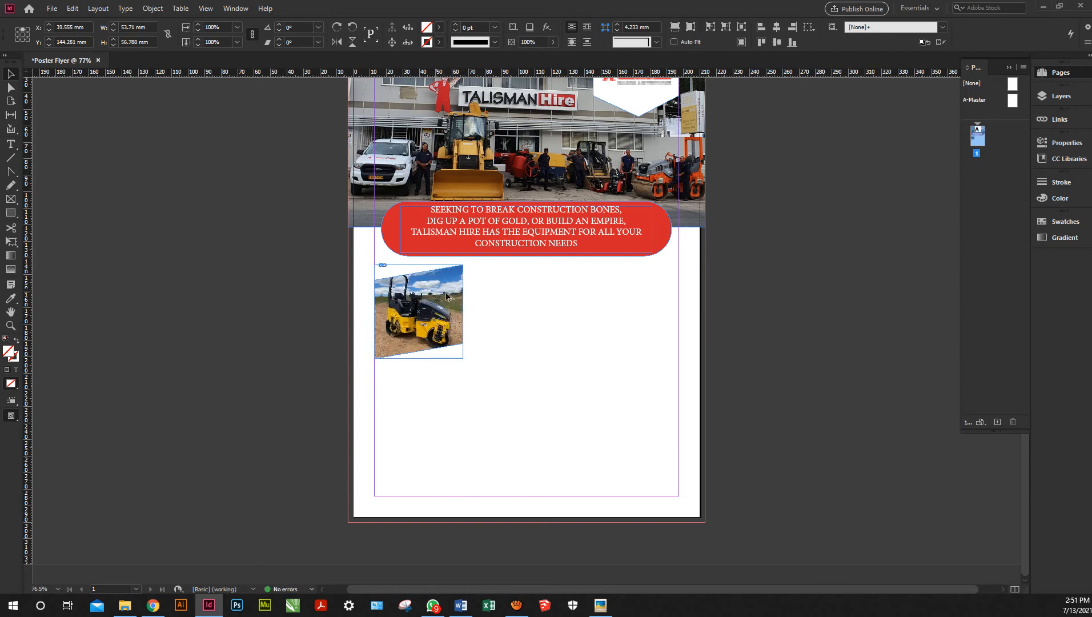
# Duplicate the slanted roller photo twice to form a row of three and nudge the copies right to space them evenly
pyautogui.moveTo(496, 298); pyautogui.dragTo(617, 291)
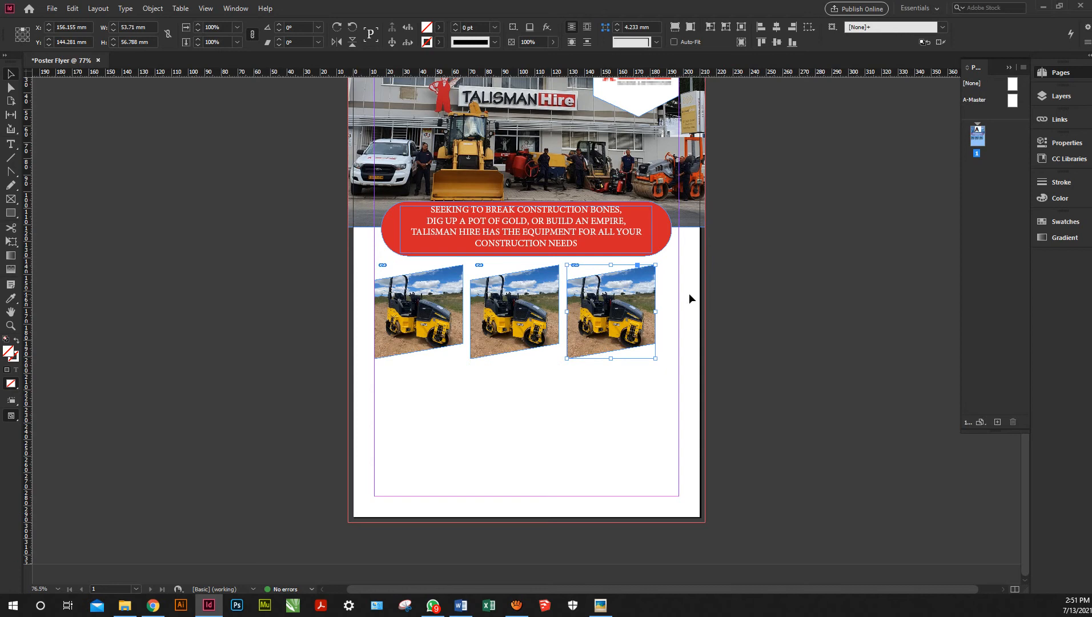
pyautogui.press('Right')
pyautogui.hotkey('shift', 'Right')
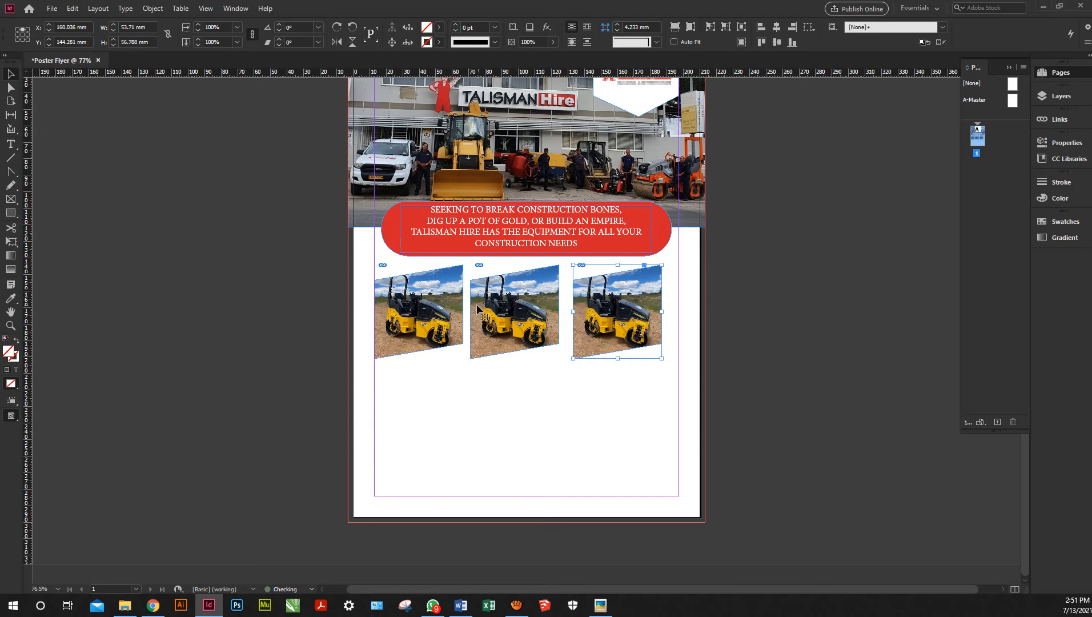
pyautogui.click(516, 288)
pyautogui.hotkey('shift', 'Right')
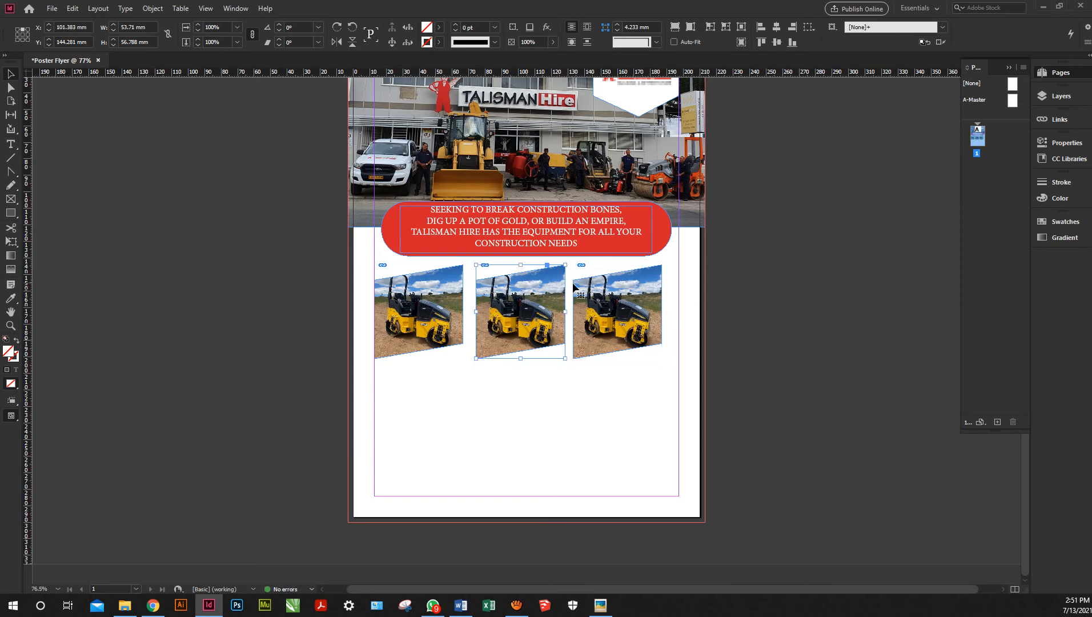
pyautogui.click(577, 290)
pyautogui.hotkey('shift', 'Right')
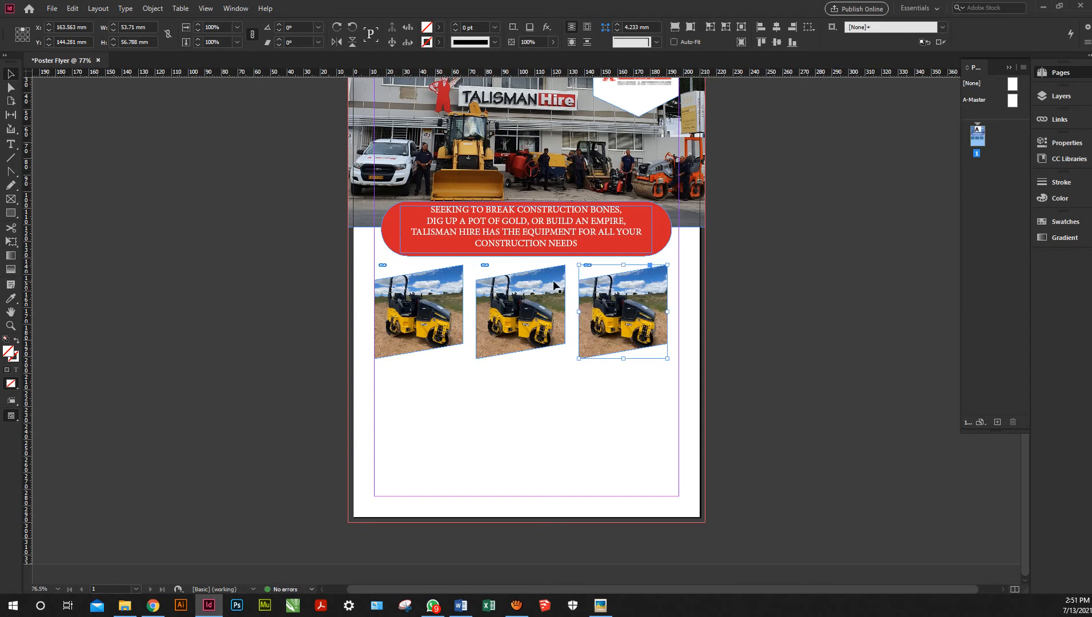
pyautogui.click(558, 289)
pyautogui.click(592, 290)
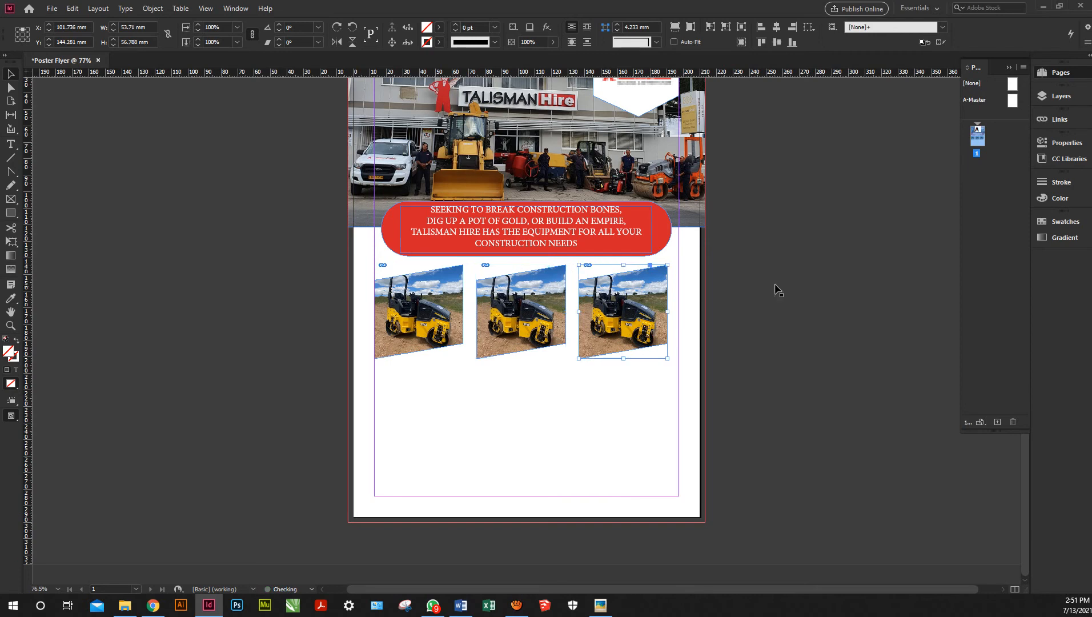
# Shift all three slanted photos slightly right together so the row sits centred on the page
pyautogui.moveTo(744, 305); pyautogui.dragTo(319, 315)
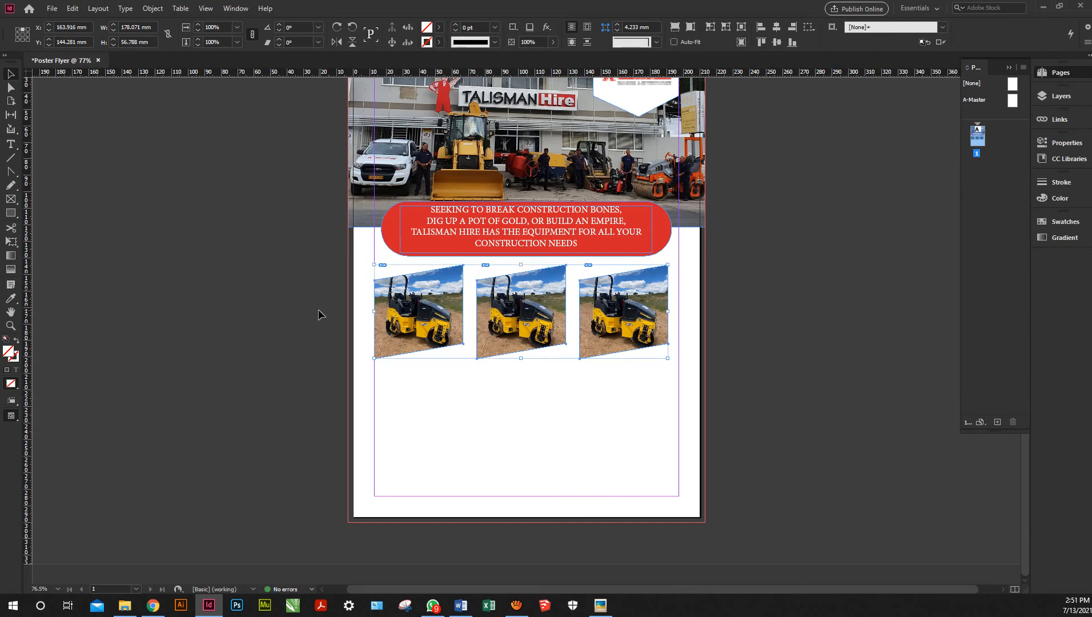
pyautogui.hotkey('shift', 'Right')
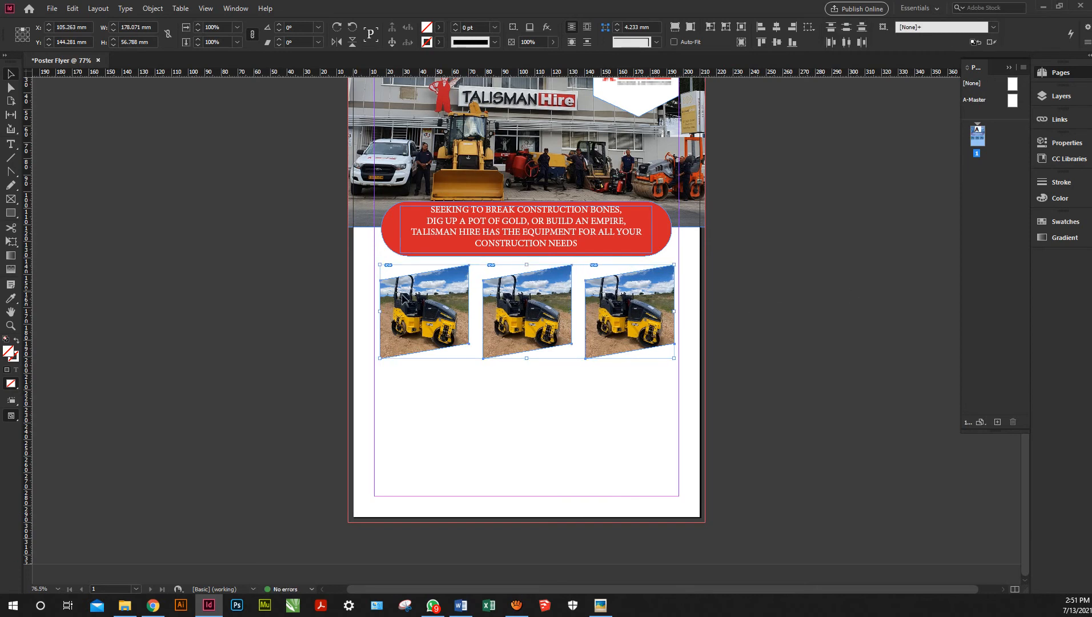
pyautogui.click(221, 294)
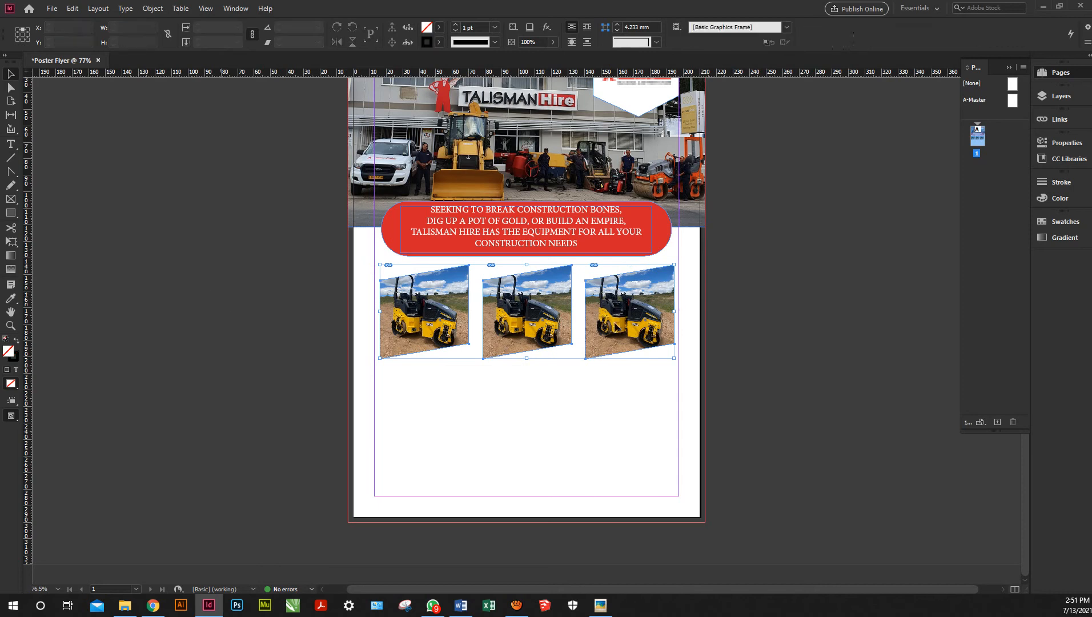
pyautogui.click(125, 605)
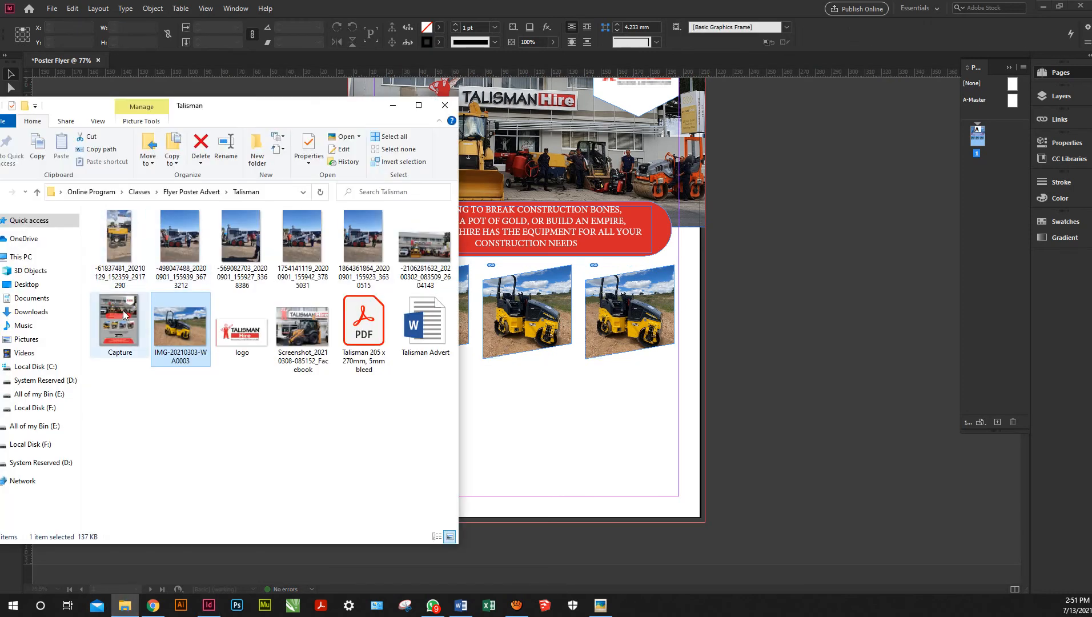
pyautogui.click(320, 326)
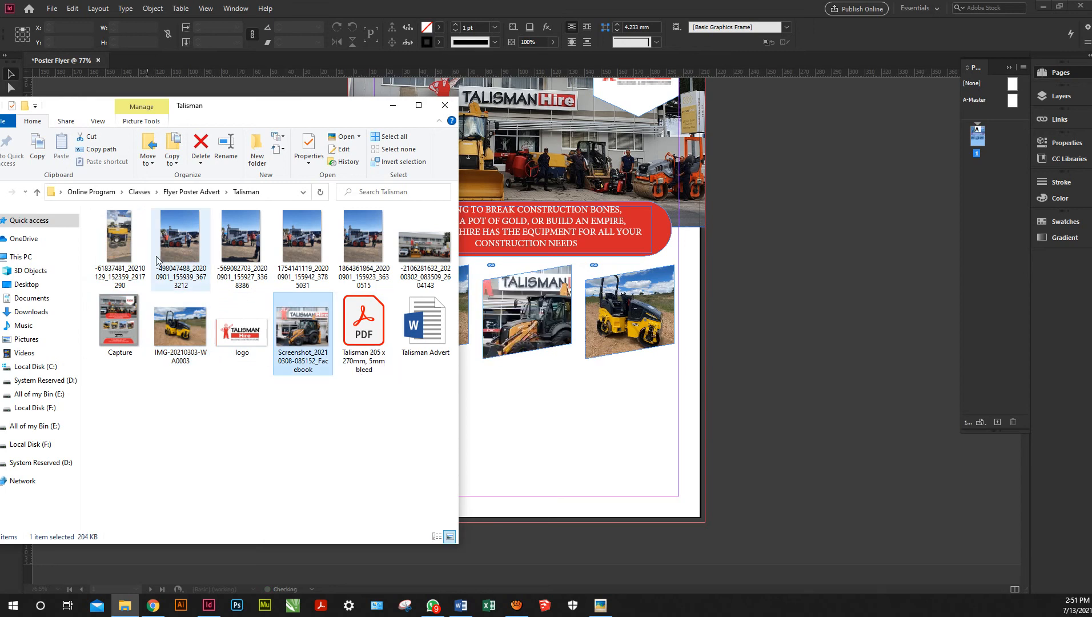
pyautogui.moveTo(171, 246); pyautogui.dragTo(614, 332)
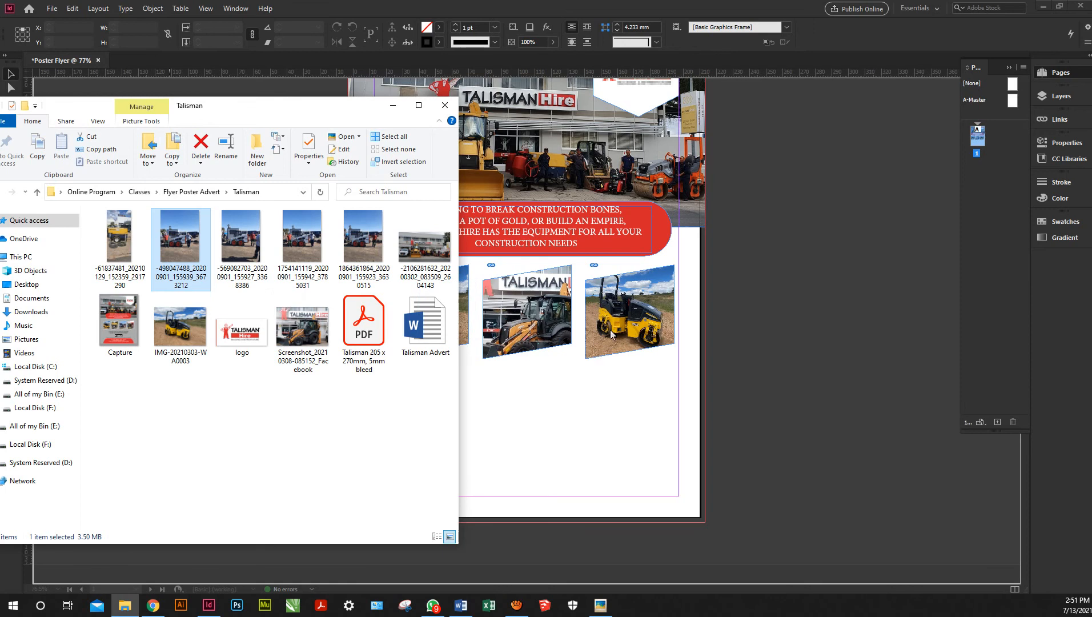
pyautogui.click(627, 305)
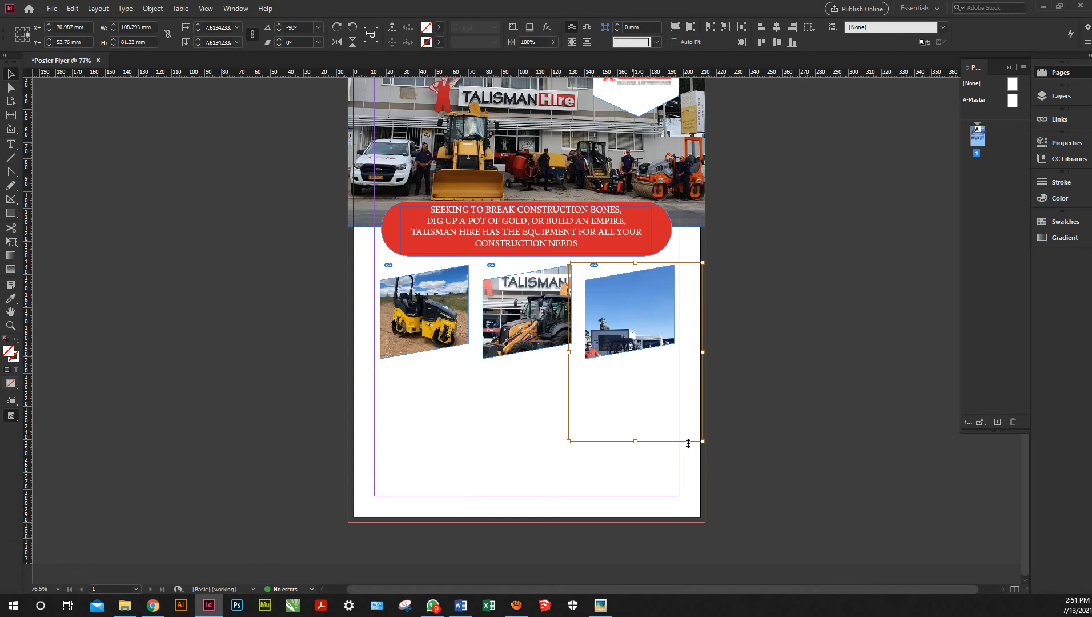
# Scale the image inside the third slanted frame to about 77.4 by 58.1 mm and move it up so the loader shows
pyautogui.moveTo(636, 444); pyautogui.dragTo(635, 403)
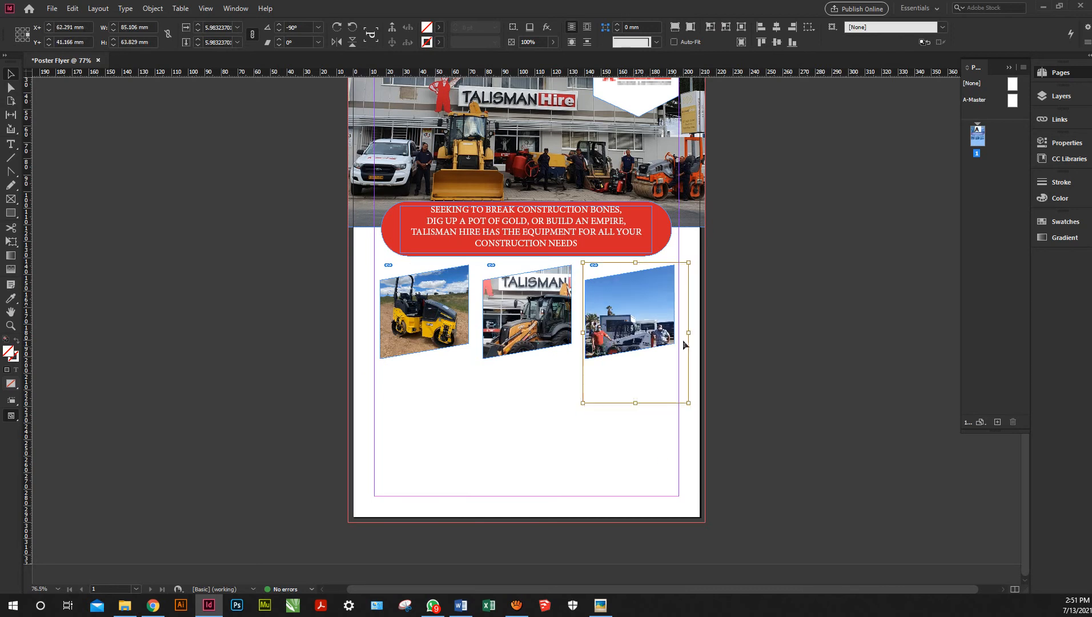
pyautogui.moveTo(689, 333); pyautogui.dragTo(678, 333)
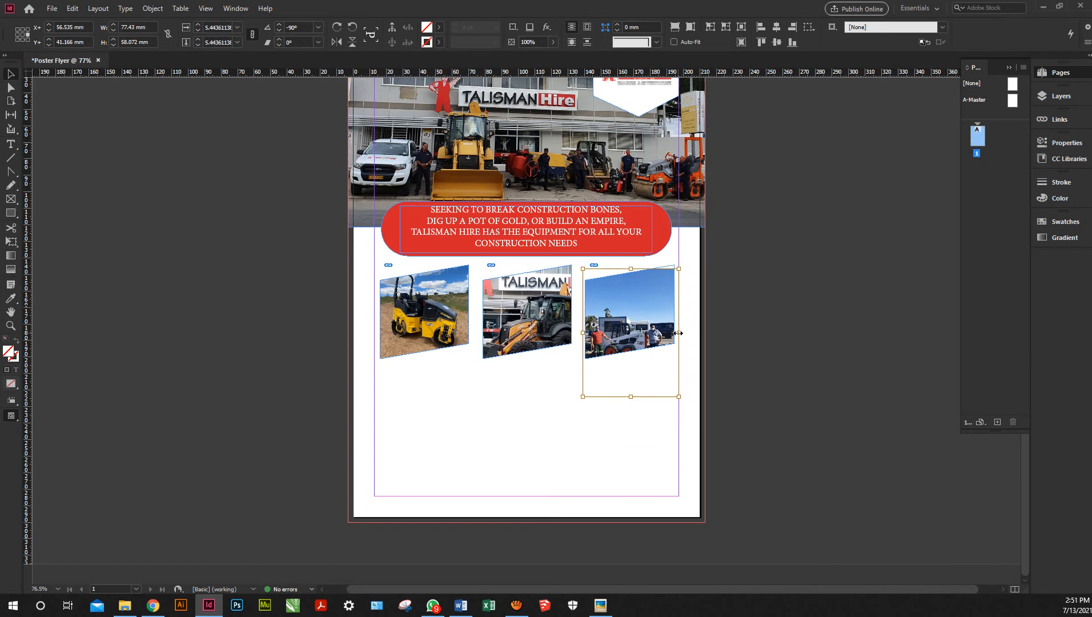
pyautogui.hotkey('shift', 'Up')
pyautogui.hotkey('shift', 'Up')
pyautogui.hotkey('shift', 'Up')
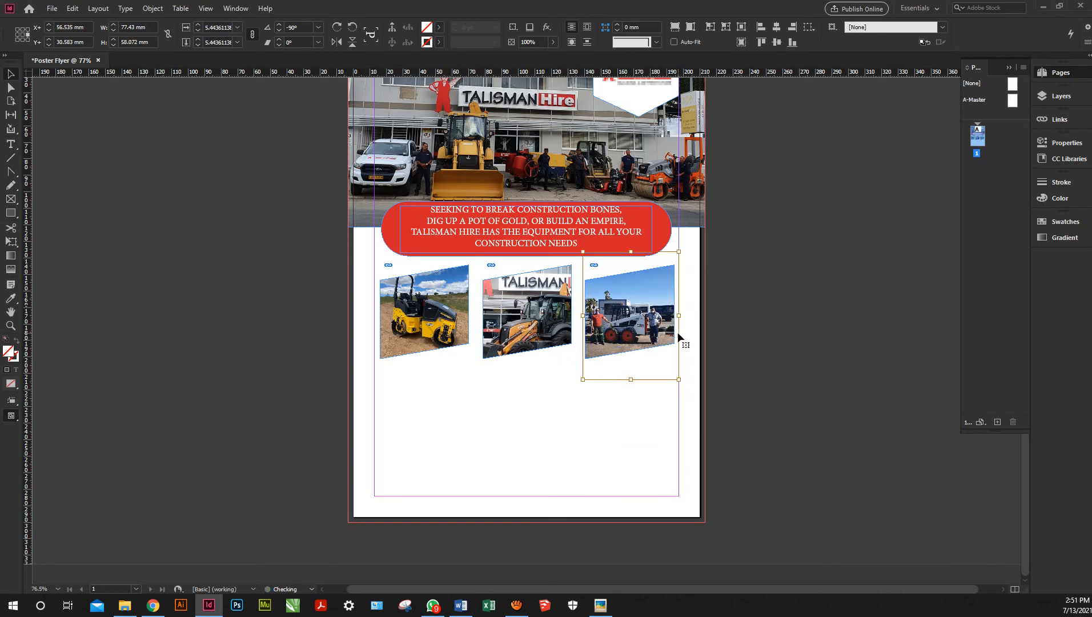
# Scale the image inside the middle slanted frame to about 75.3 by 56.8 mm and shift it left within the frame
pyautogui.click(526, 320)
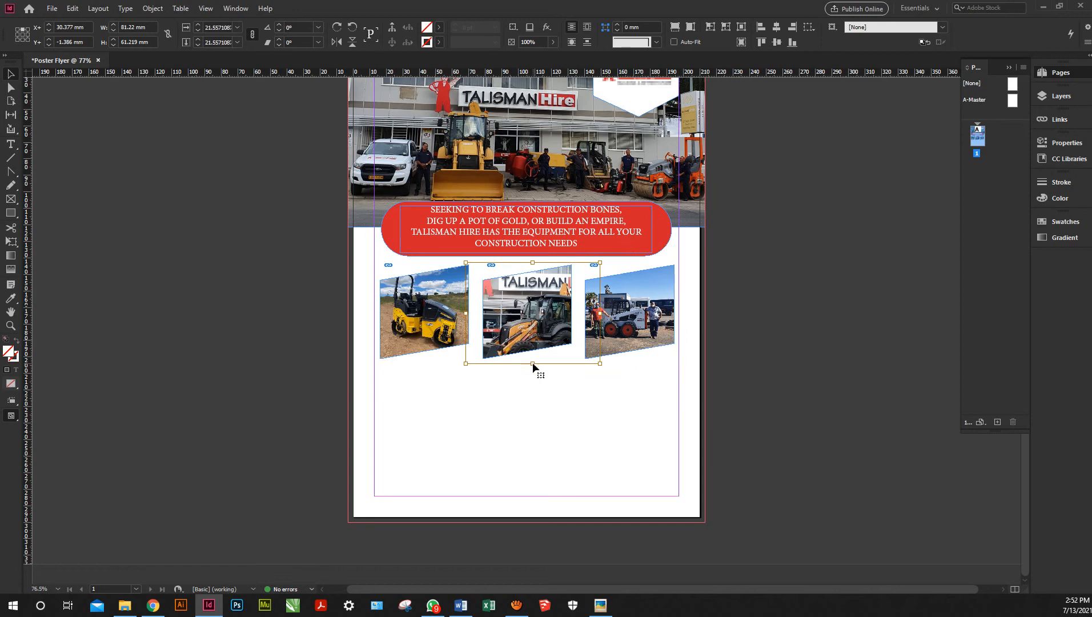
pyautogui.moveTo(533, 364); pyautogui.dragTo(532, 359)
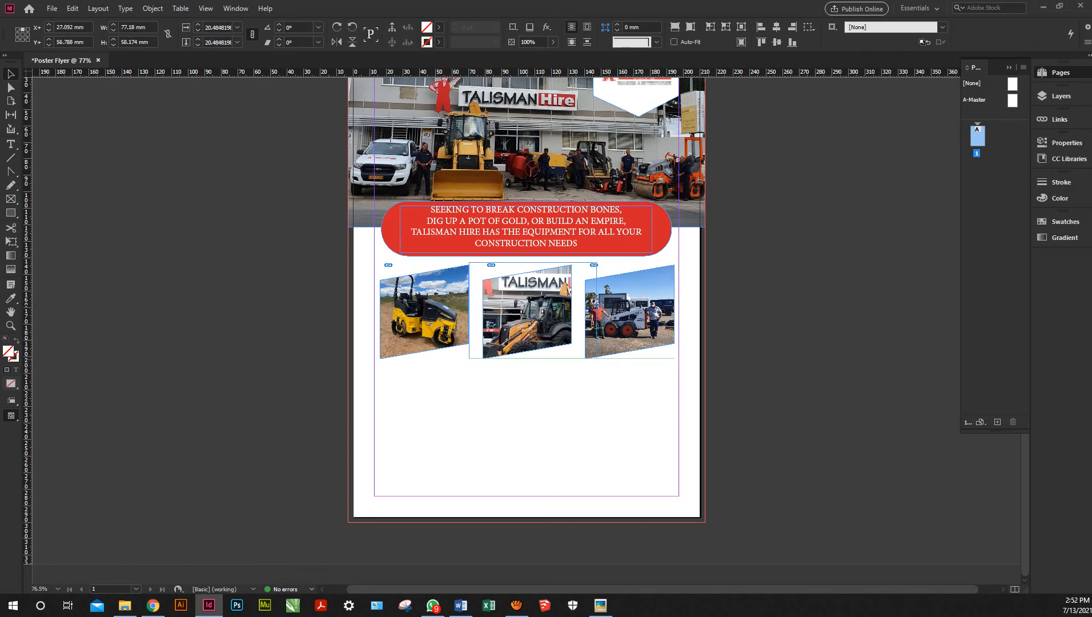
pyautogui.click(522, 267)
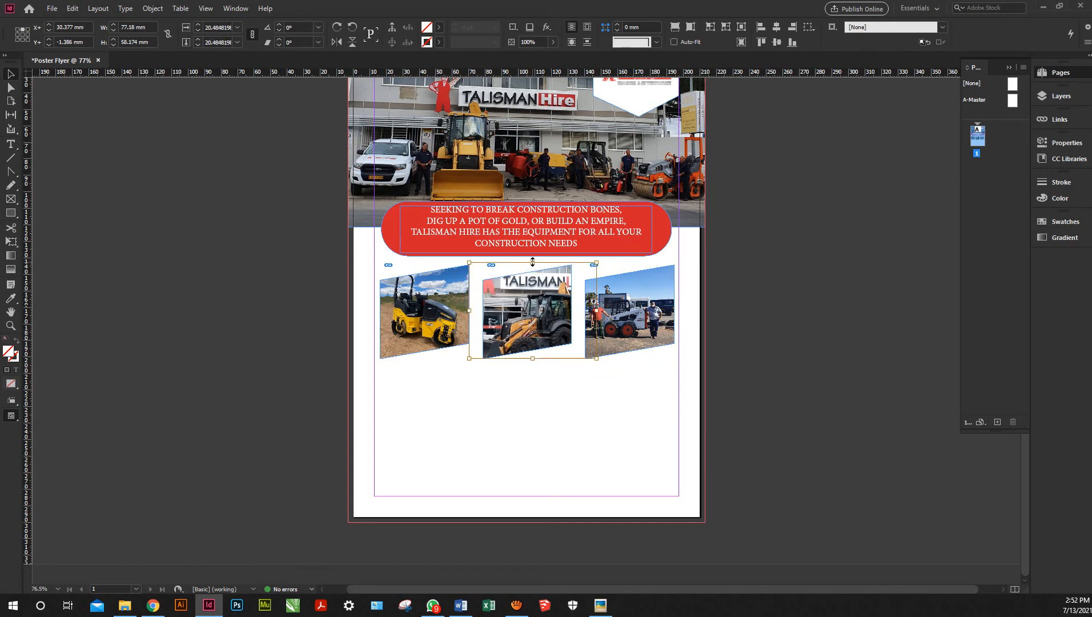
pyautogui.moveTo(533, 263); pyautogui.dragTo(533, 265)
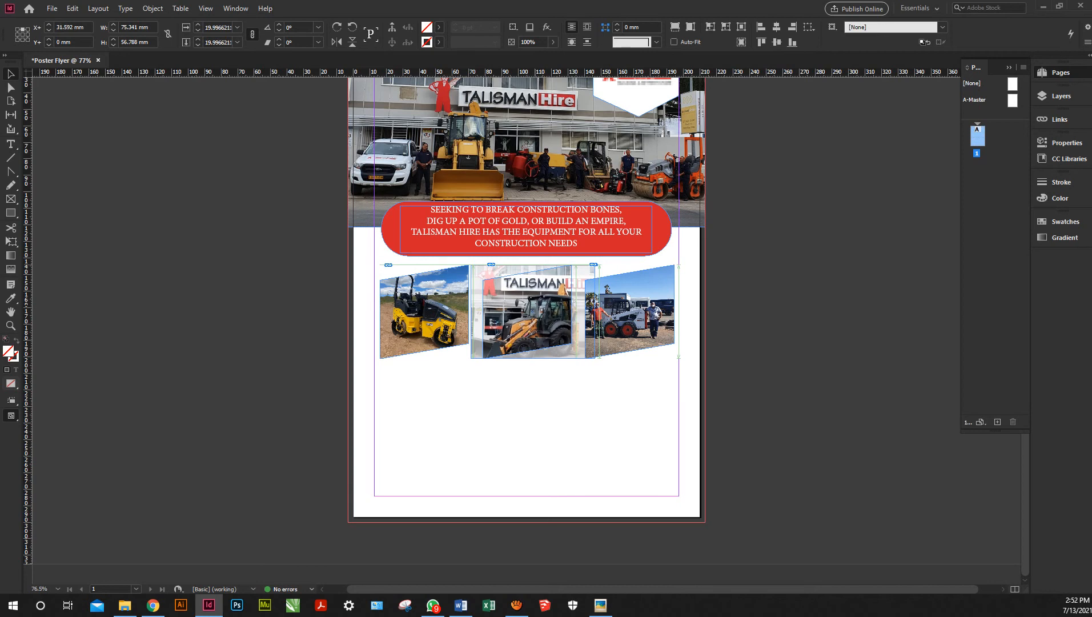
pyautogui.hotkey('shift', 'Left')
pyautogui.hotkey('shift', 'Left')
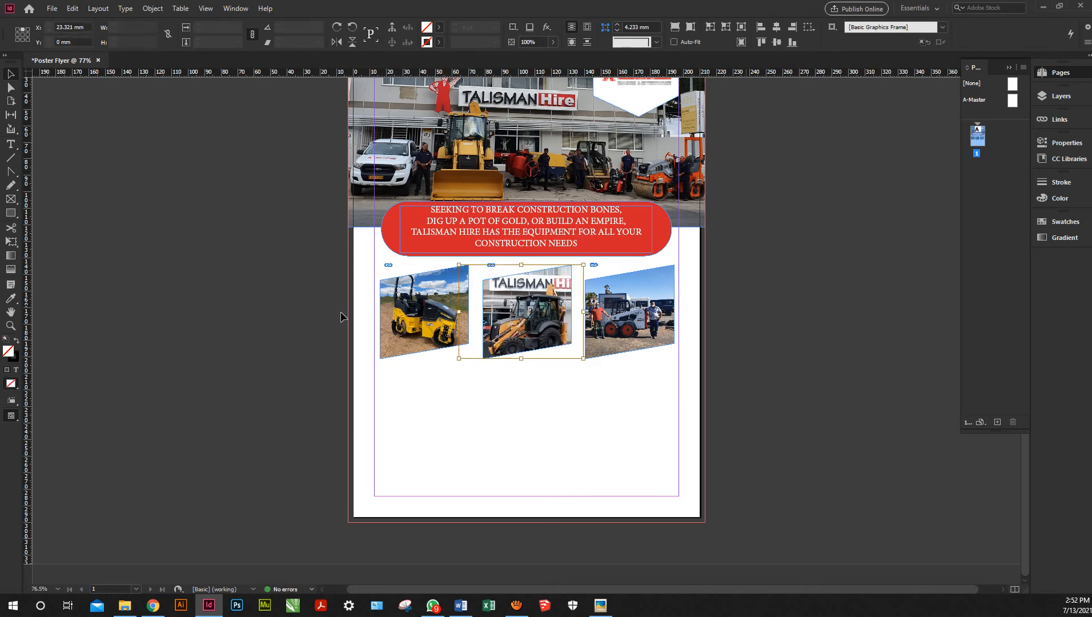
pyautogui.click(592, 407)
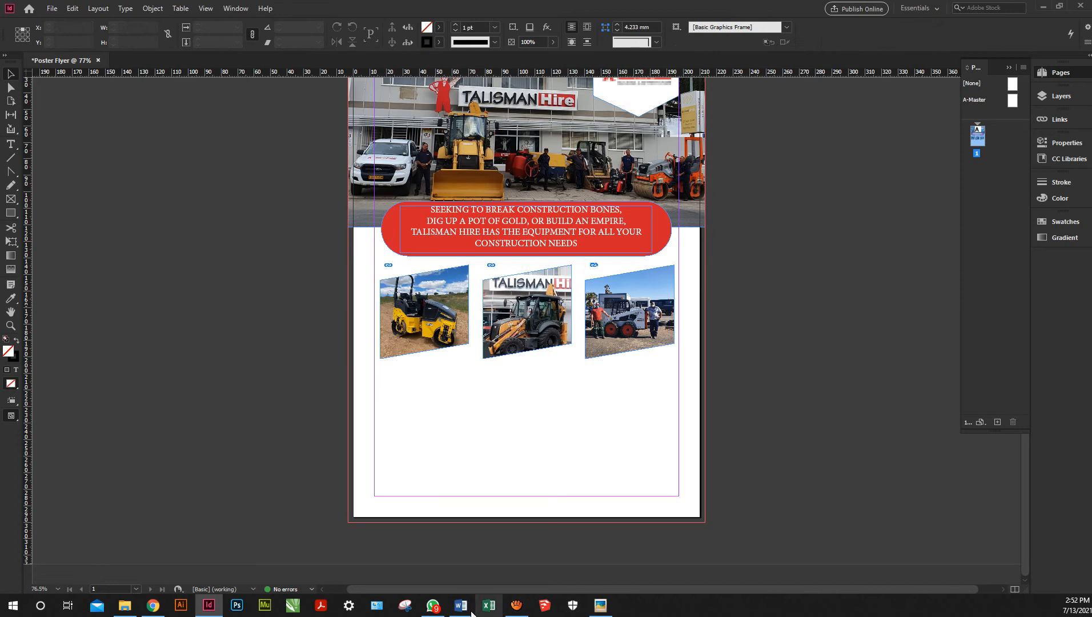
# Following the Capture.PNG reference, duplicate the red rounded banner over the page's bottom edge and stretch it to about 52.6 mm high
pyautogui.click(600, 607)
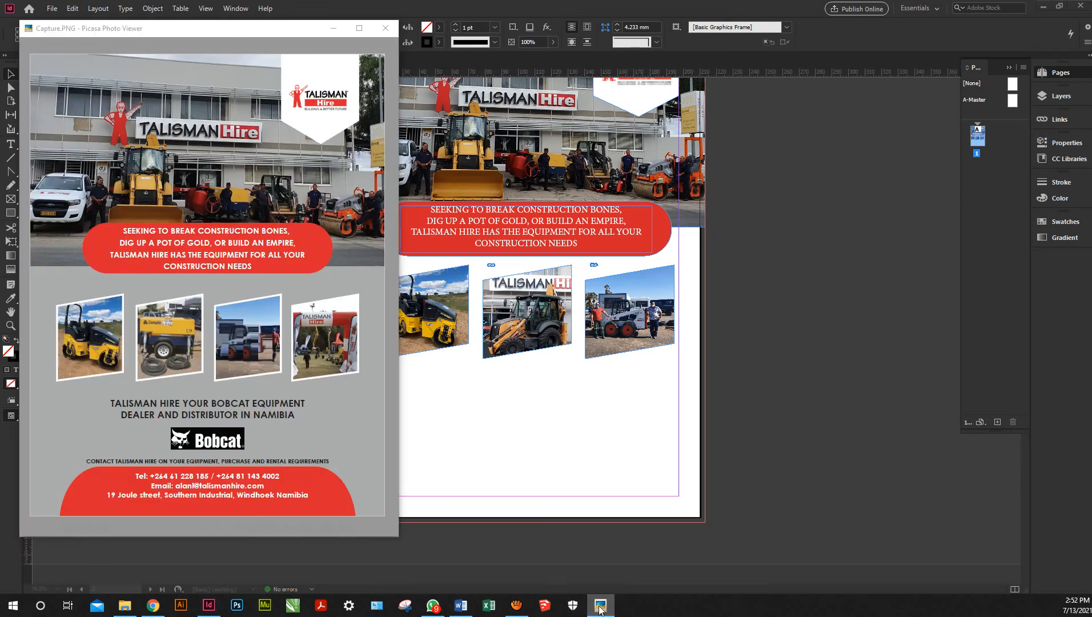
pyautogui.click(600, 607)
pyautogui.click(600, 607)
pyautogui.click(600, 606)
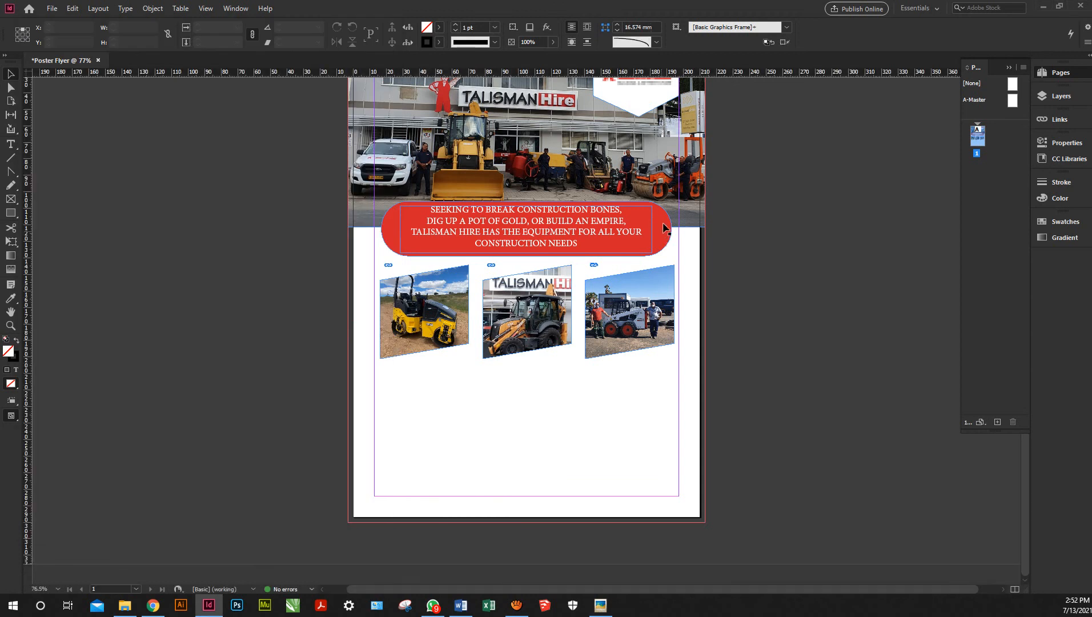
pyautogui.click(663, 236)
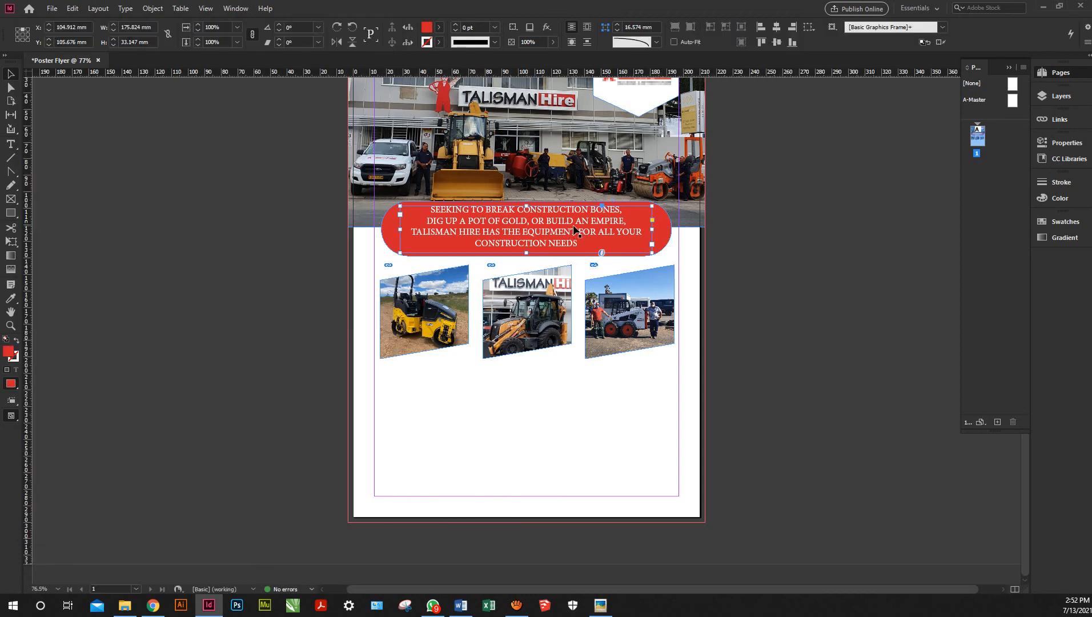
pyautogui.click(608, 228)
pyautogui.moveTo(667, 227); pyautogui.dragTo(654, 413)
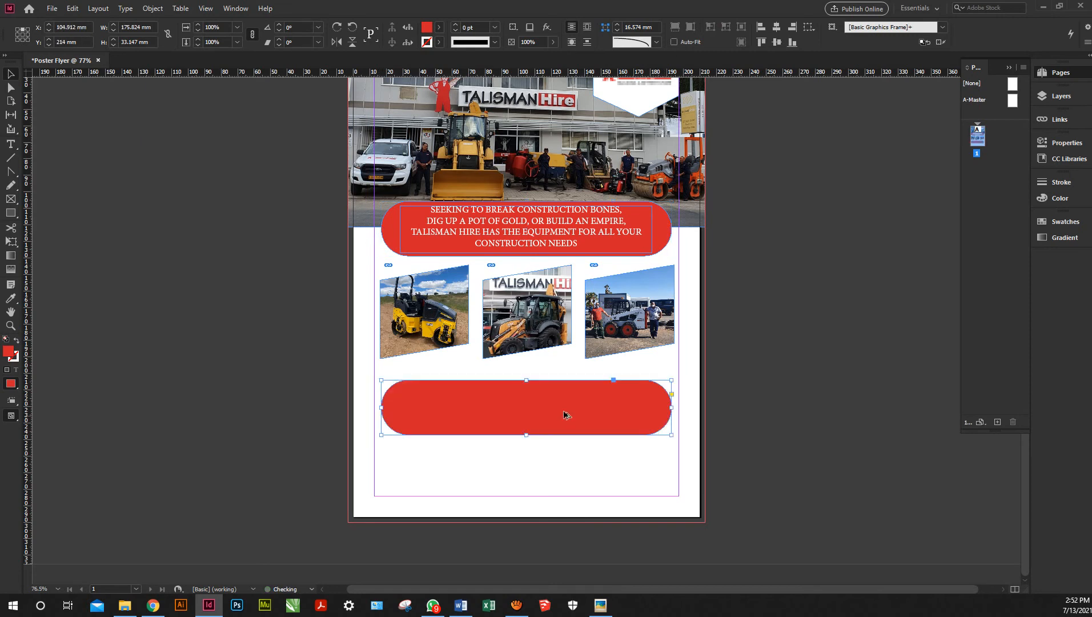
pyautogui.moveTo(564, 415); pyautogui.dragTo(563, 530)
pyautogui.moveTo(527, 497); pyautogui.dragTo(523, 464)
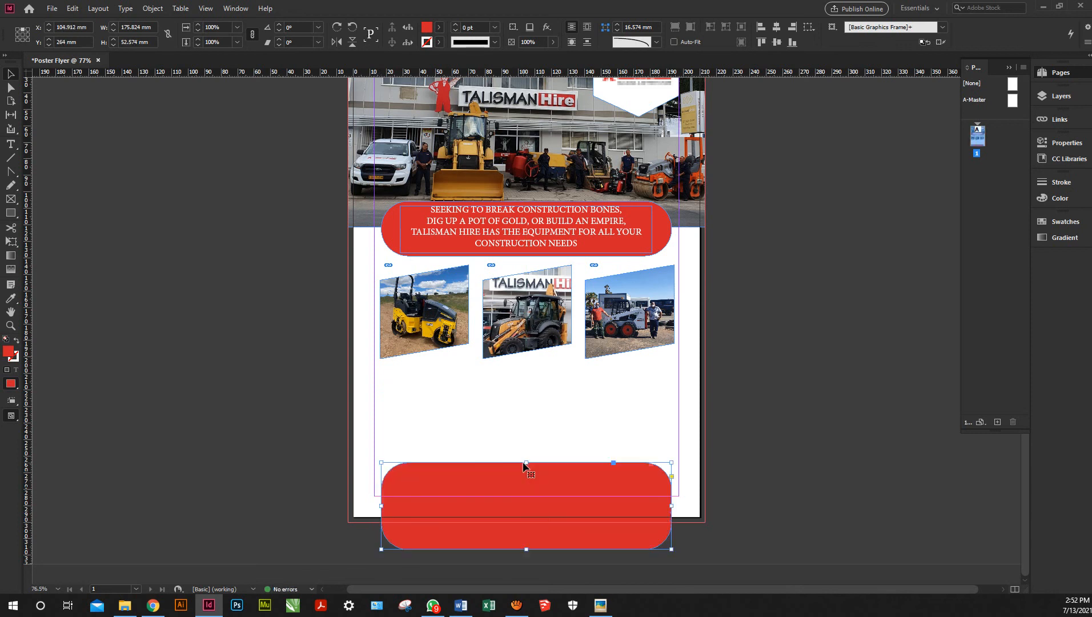
# Preview the page without guides and nudge the bottom red shape down about 3.5 mm
pyautogui.click(718, 388)
pyautogui.press('w')
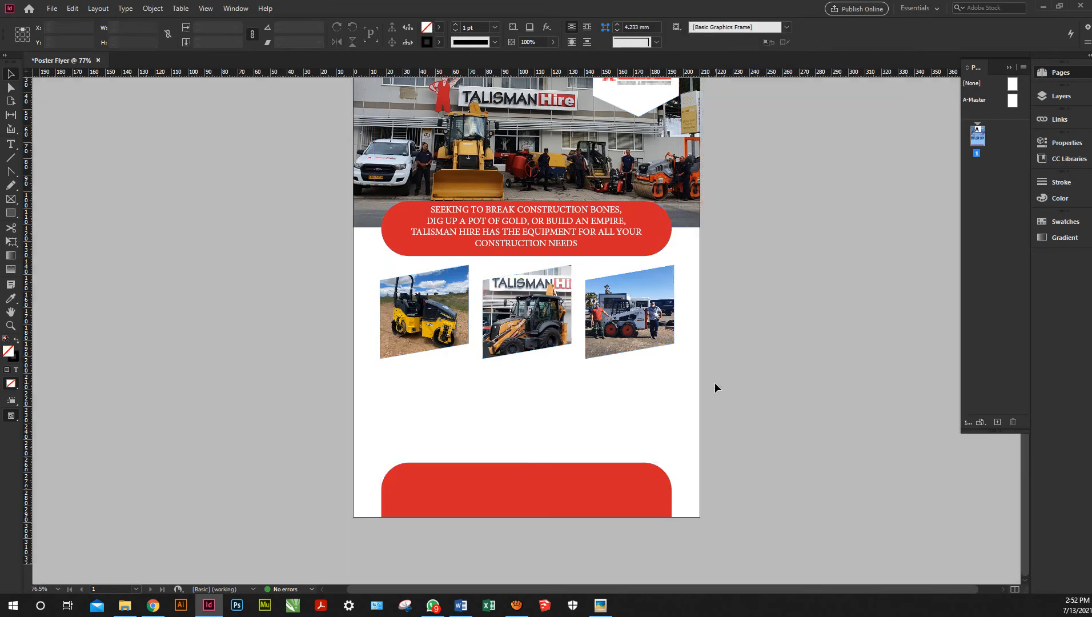
pyautogui.press('w')
pyautogui.click(630, 499)
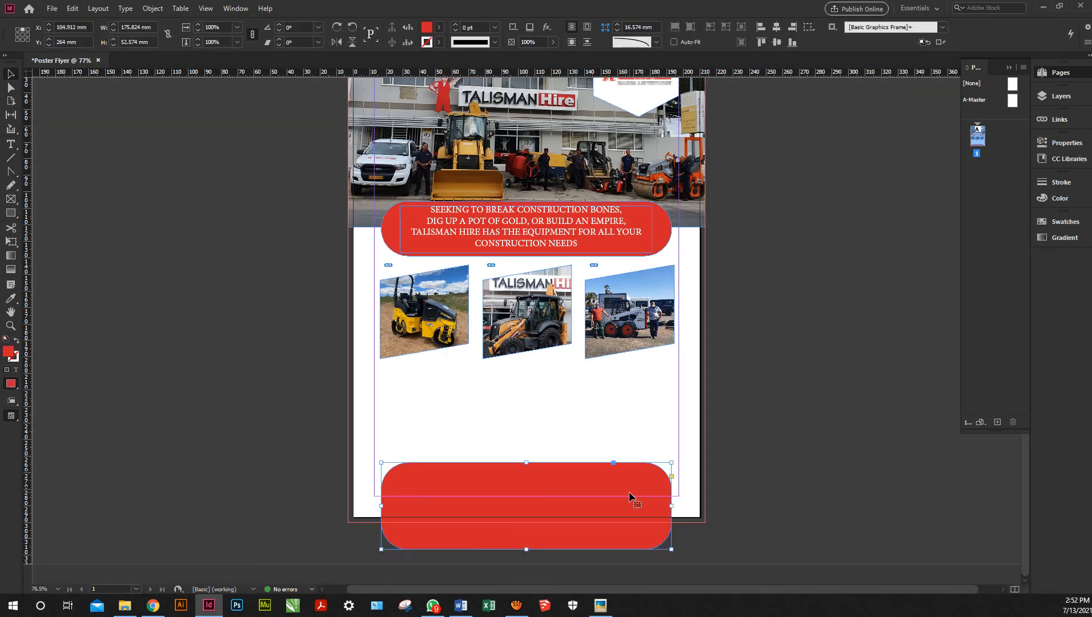
pyautogui.hotkey('shift', 'Down')
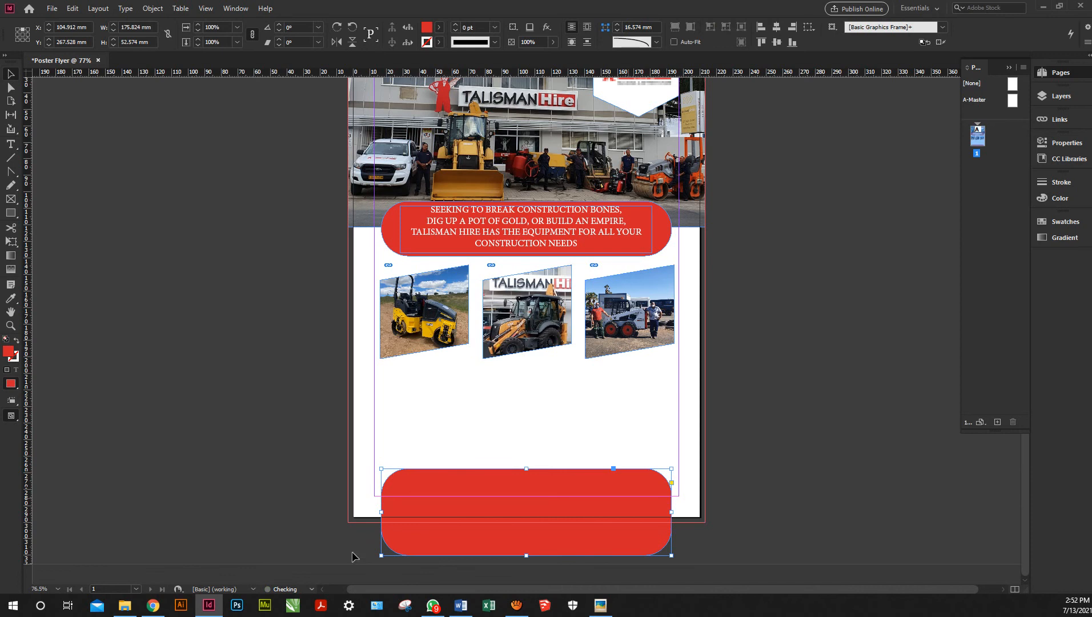
# Copy the heading "TALISMAN HIRE YOUR BOBCAT EQUIPMENT DEALER AND DISTRIBUTOR IN NAMIBIA" from the Talisman Advert document in Word
pyautogui.click(461, 605)
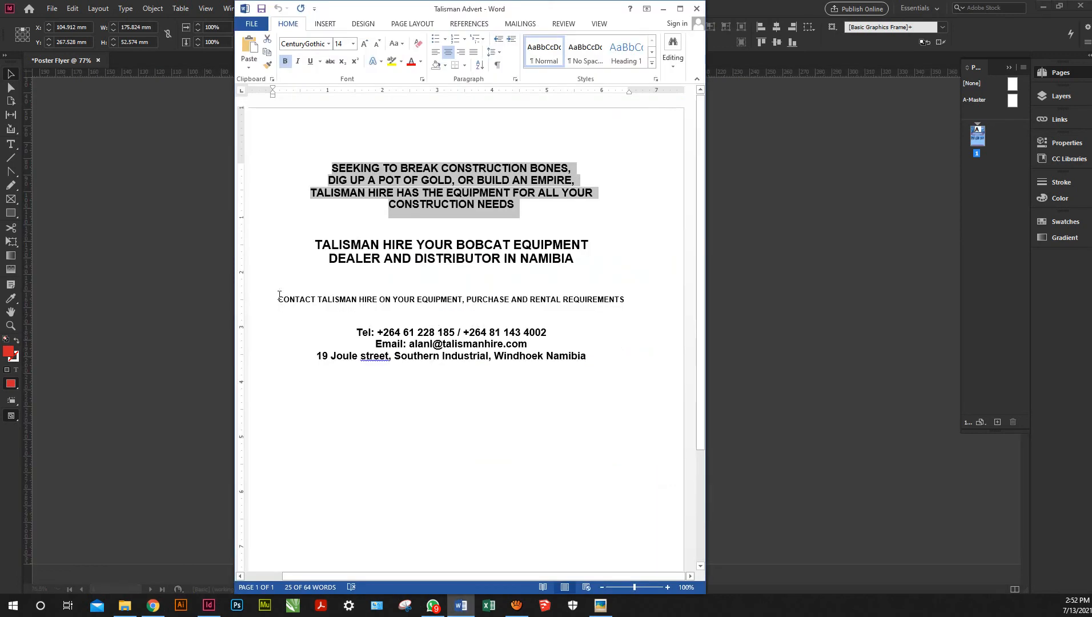
pyautogui.moveTo(310, 247); pyautogui.dragTo(572, 256)
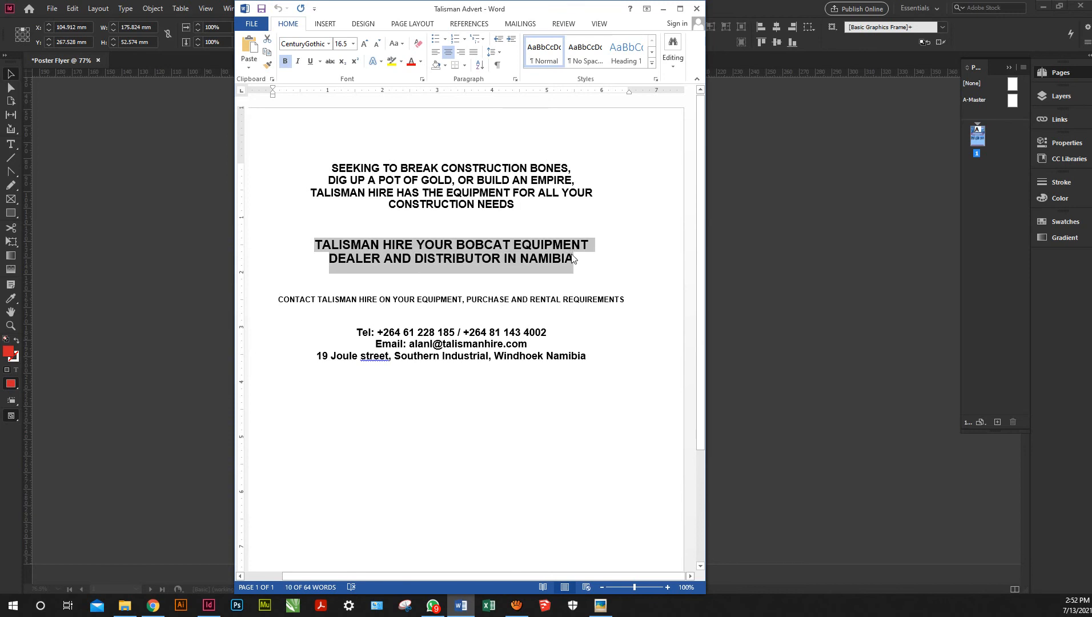
pyautogui.click(11, 144)
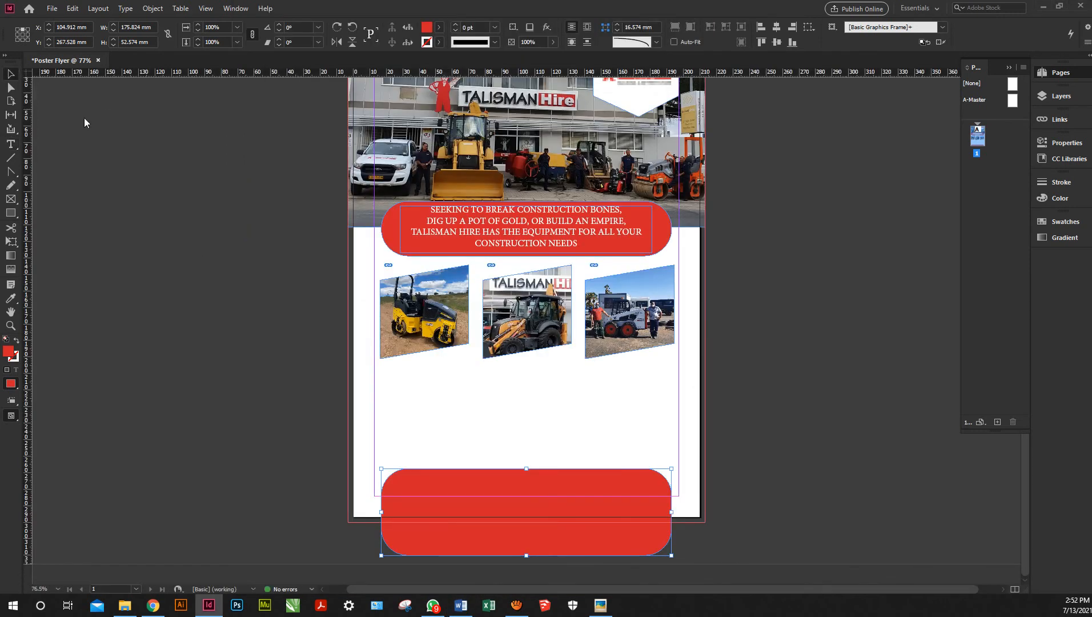
# Duplicate the banner's text frame into the space below the slanted photos and replace its text with the copied Bobcat dealer heading
pyautogui.click(566, 231)
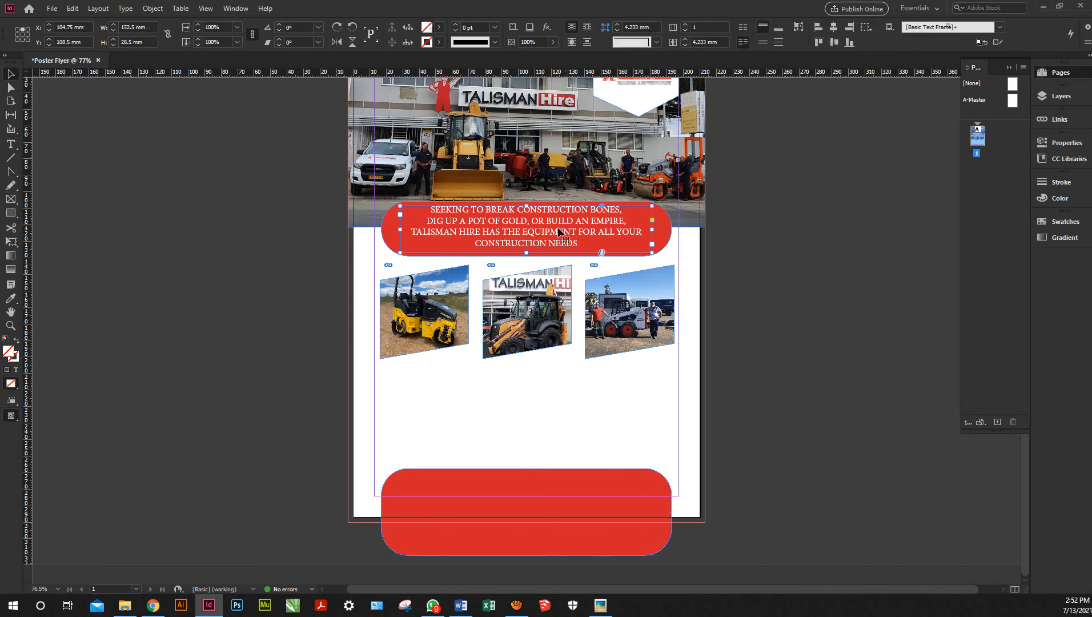
pyautogui.moveTo(560, 359); pyautogui.dragTo(559, 405)
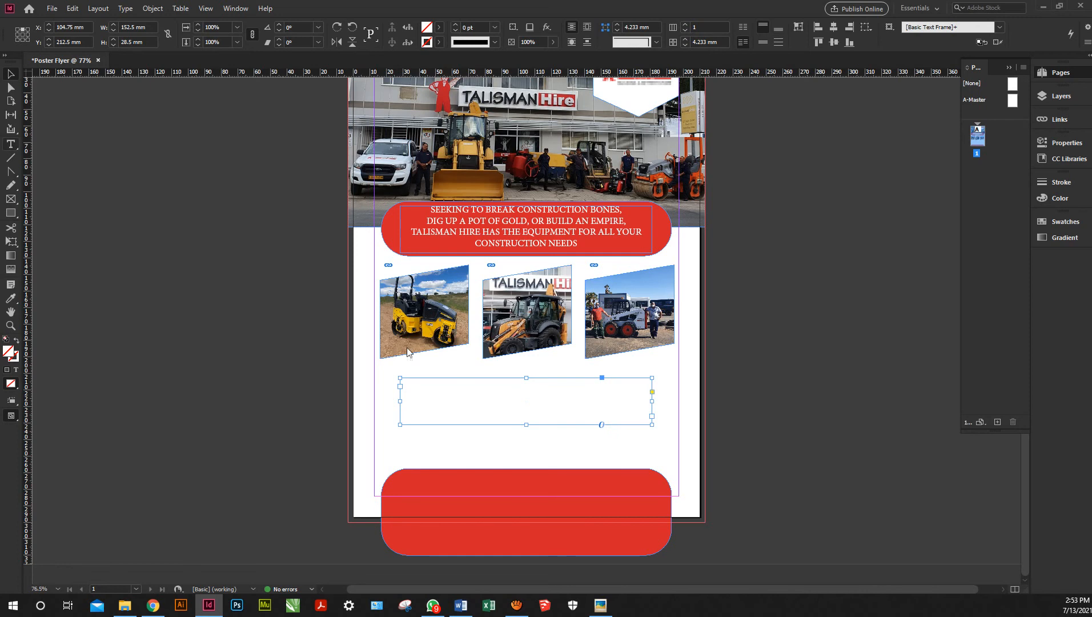
pyautogui.moveTo(465, 403); pyautogui.dragTo(489, 402)
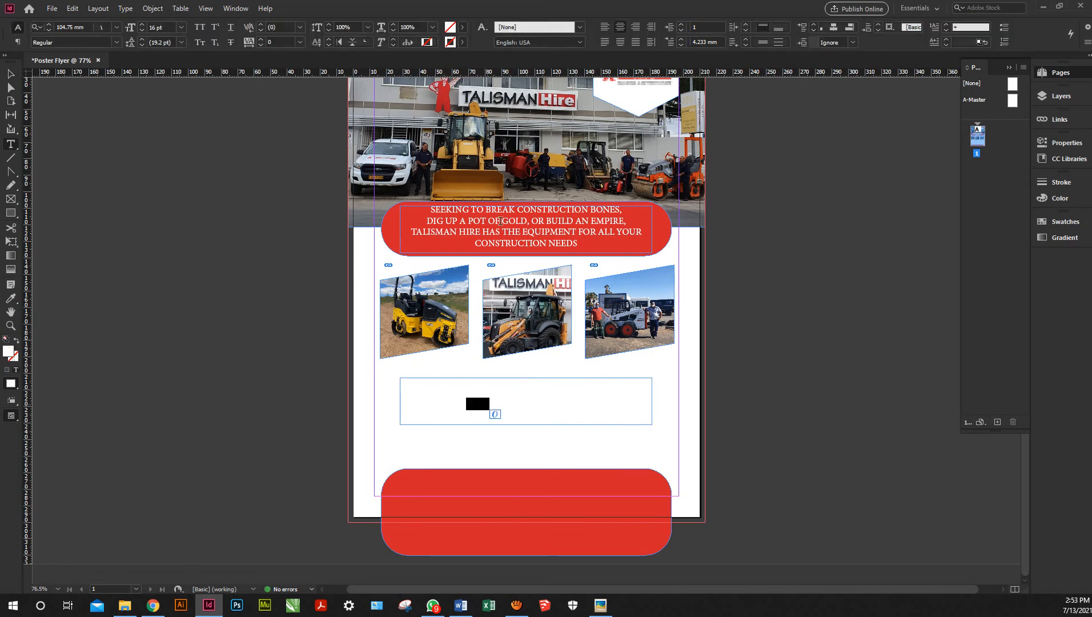
pyautogui.hotkey('ctrl', 'a')
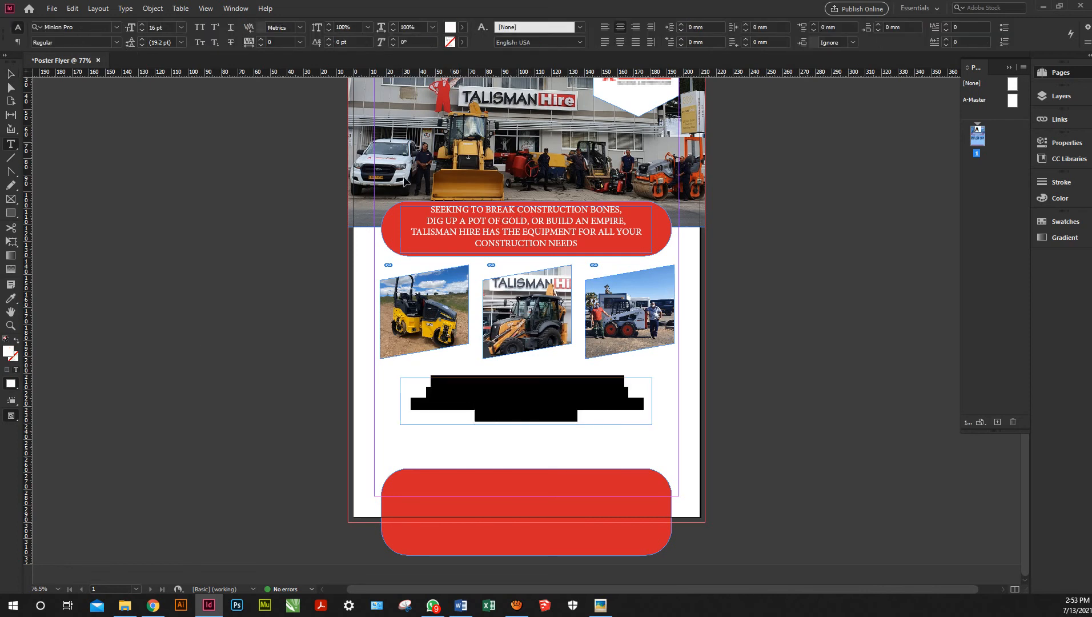
pyautogui.press('BackSpace')
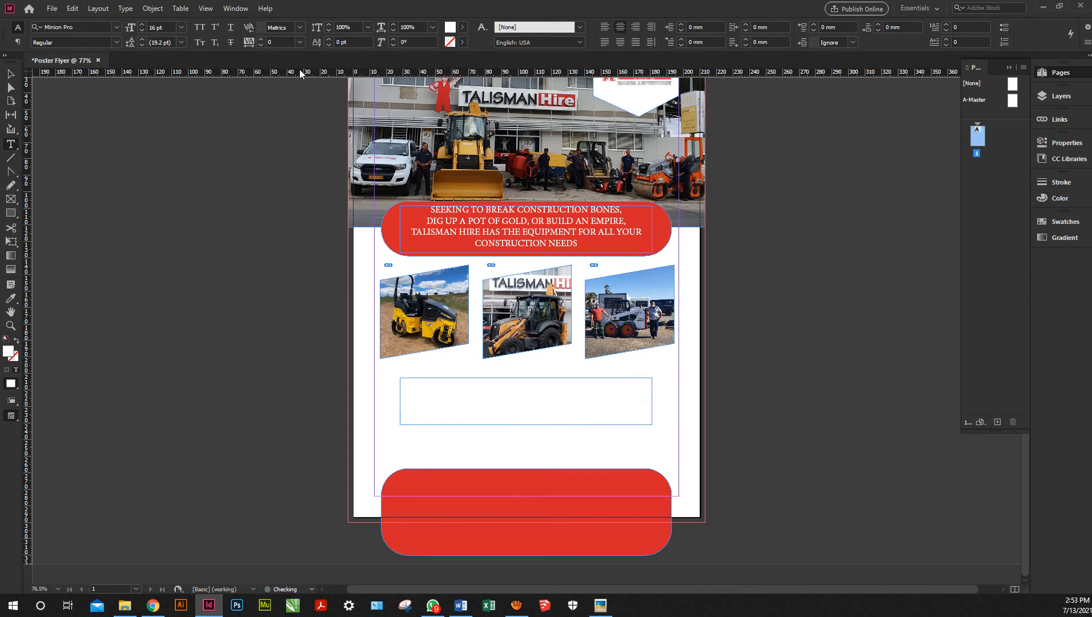
pyautogui.hotkey('ctrl', 'z')
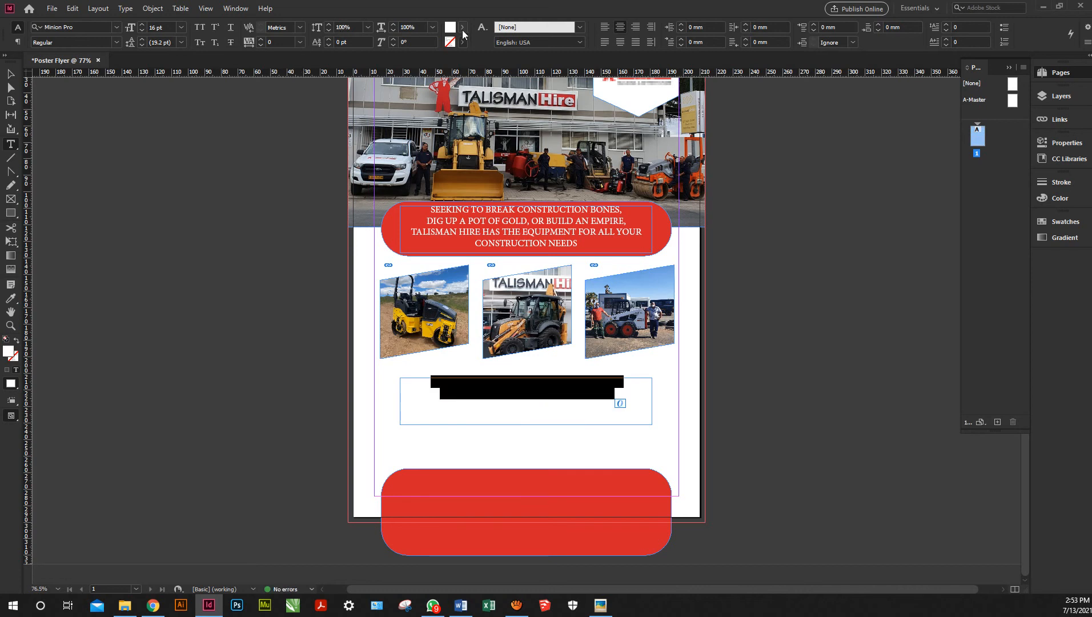
# Colour the Bobcat dealer heading Black and set its font size to 21 pt
pyautogui.click(462, 34)
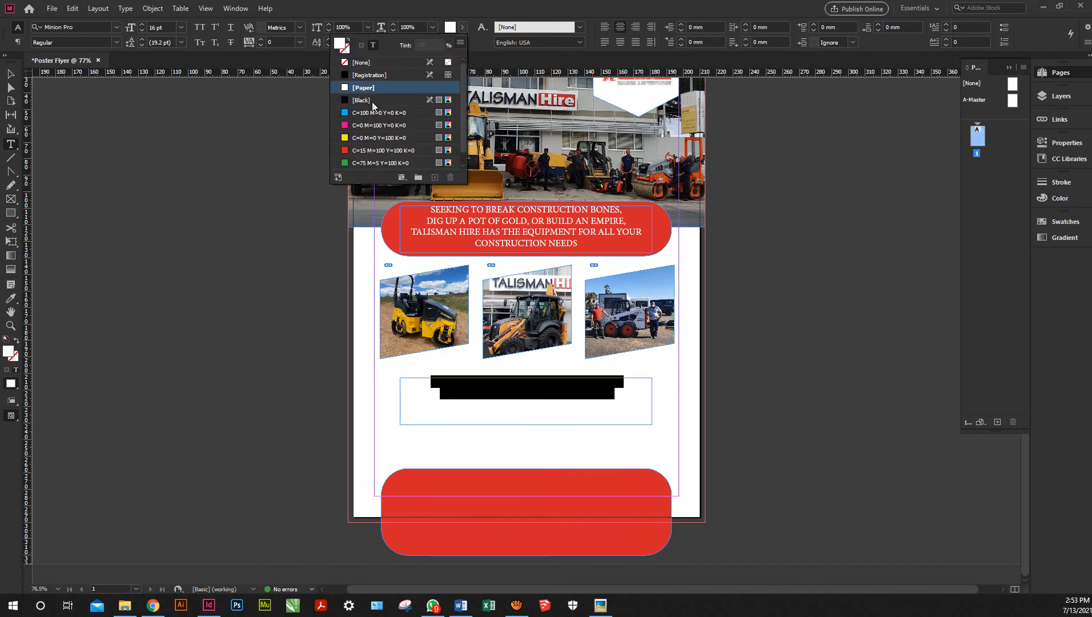
pyautogui.click(141, 24)
pyautogui.click(141, 24)
pyautogui.click(141, 24)
pyautogui.click(141, 24)
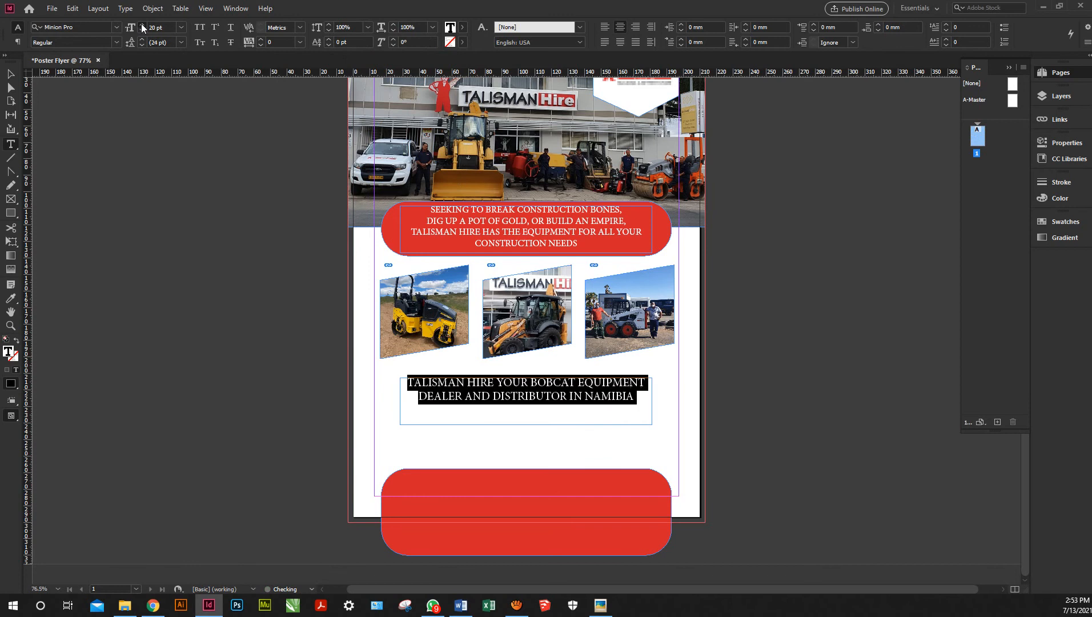
pyautogui.click(141, 24)
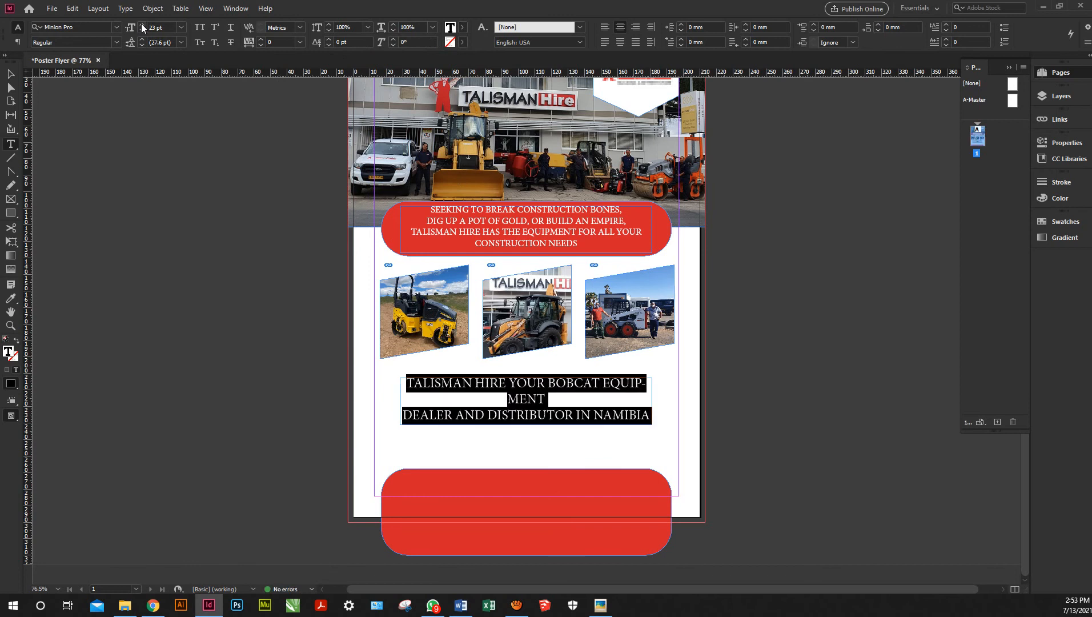
pyautogui.click(143, 28)
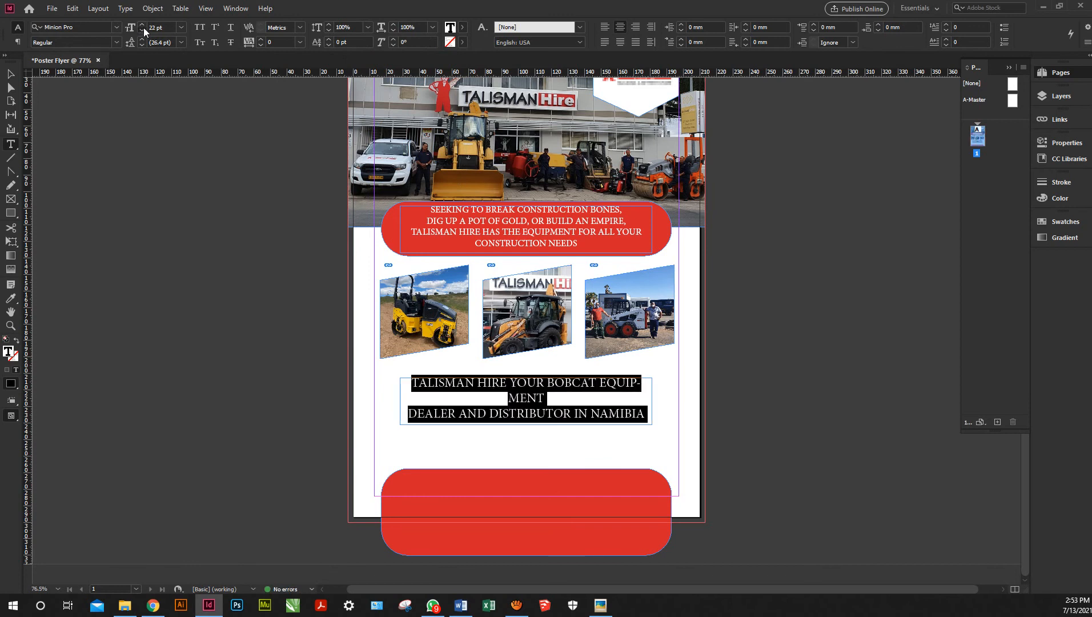
pyautogui.click(144, 27)
# Shorten the Bobcat dealer heading's text frame to 19.5 mm high
pyautogui.click(15, 73)
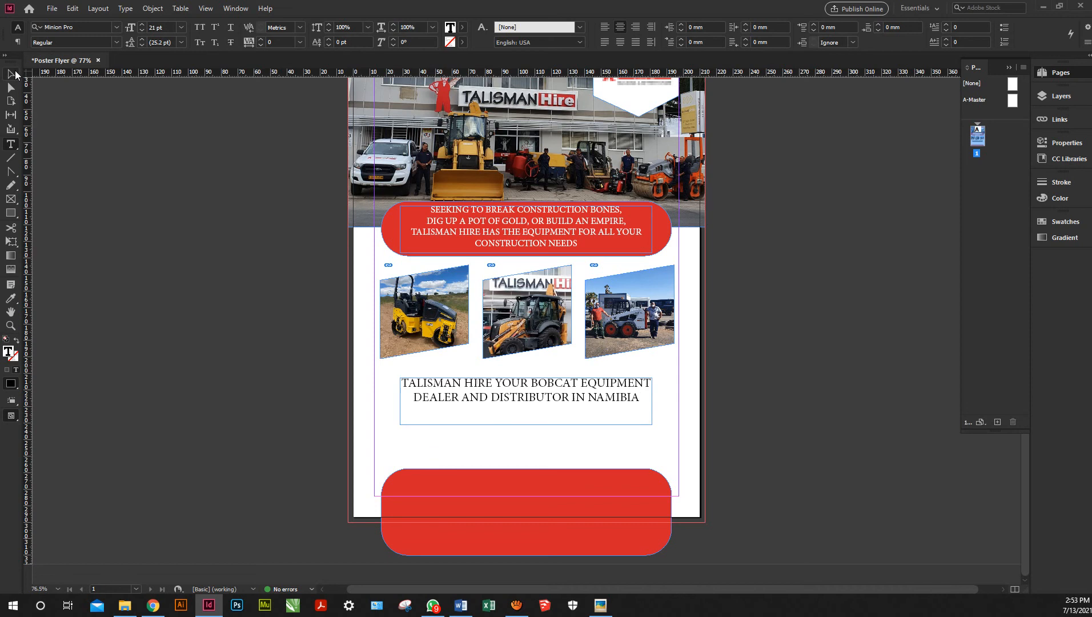
pyautogui.click(495, 396)
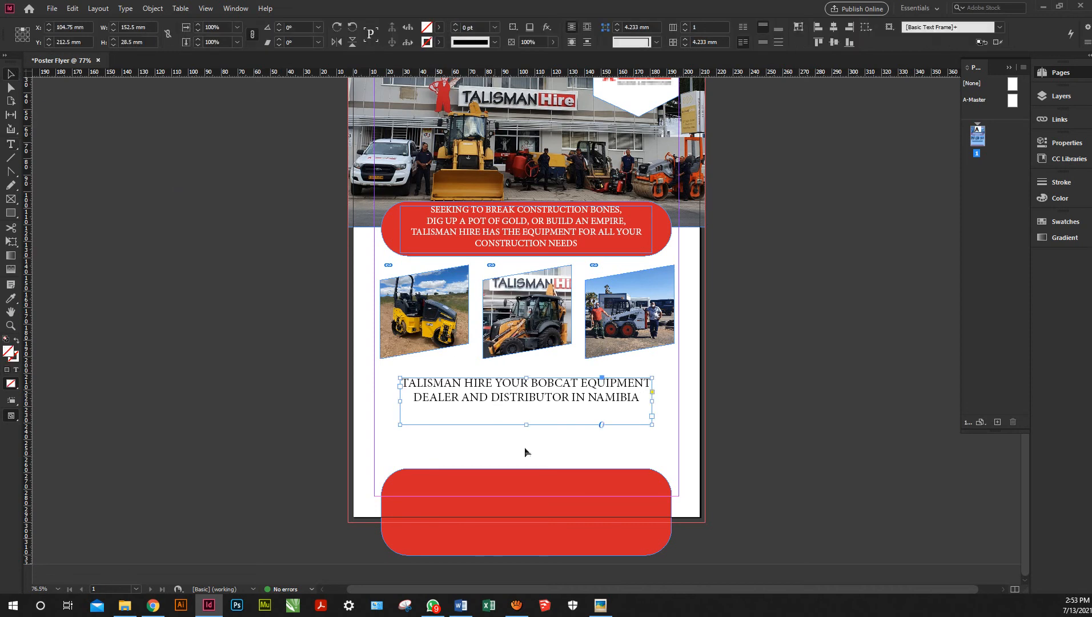
pyautogui.moveTo(525, 424); pyautogui.dragTo(525, 411)
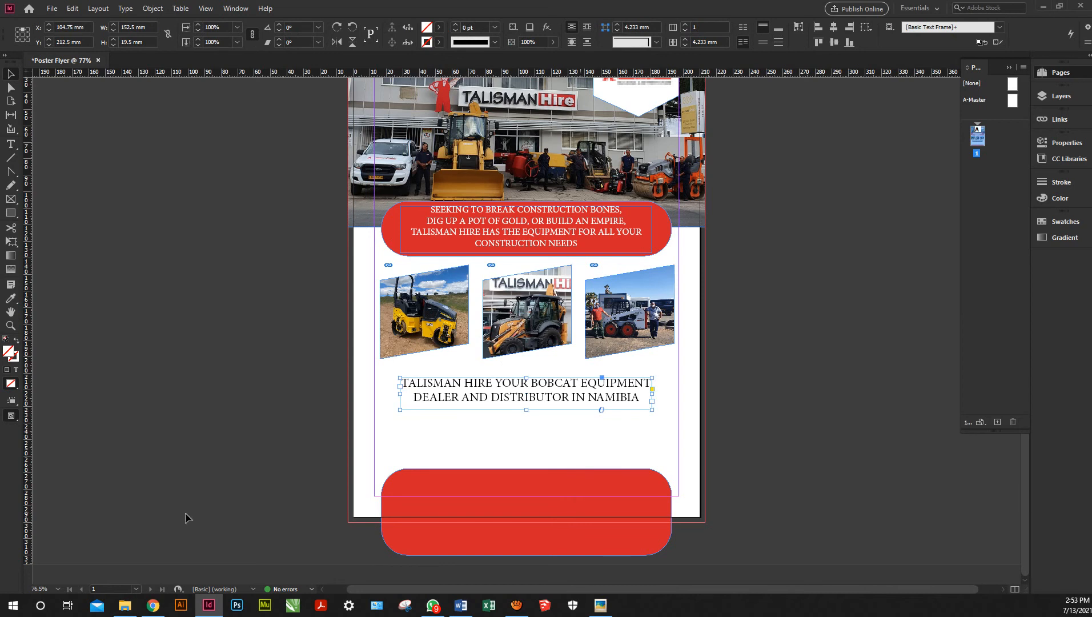
# Check the reference layout image, and copy the line "CONTACT TALISMAN HIRE ON YOUR EQUIPMENT, PURCHASE AND RENTAL REQUIREMENTS" from the Talisman Advert document in Word
pyautogui.click(124, 606)
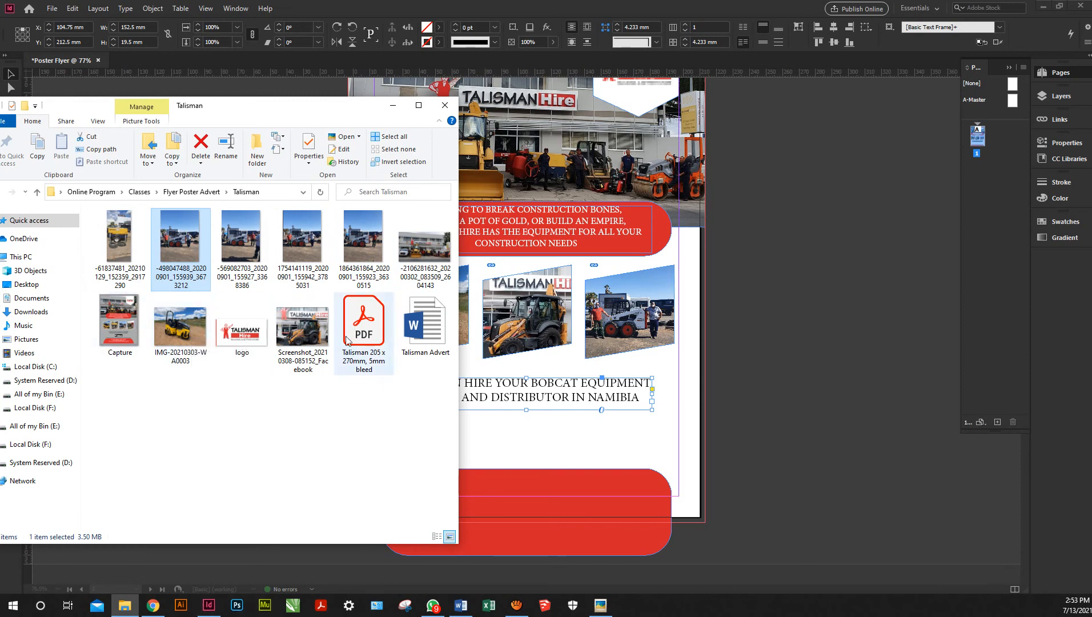
pyautogui.click(609, 613)
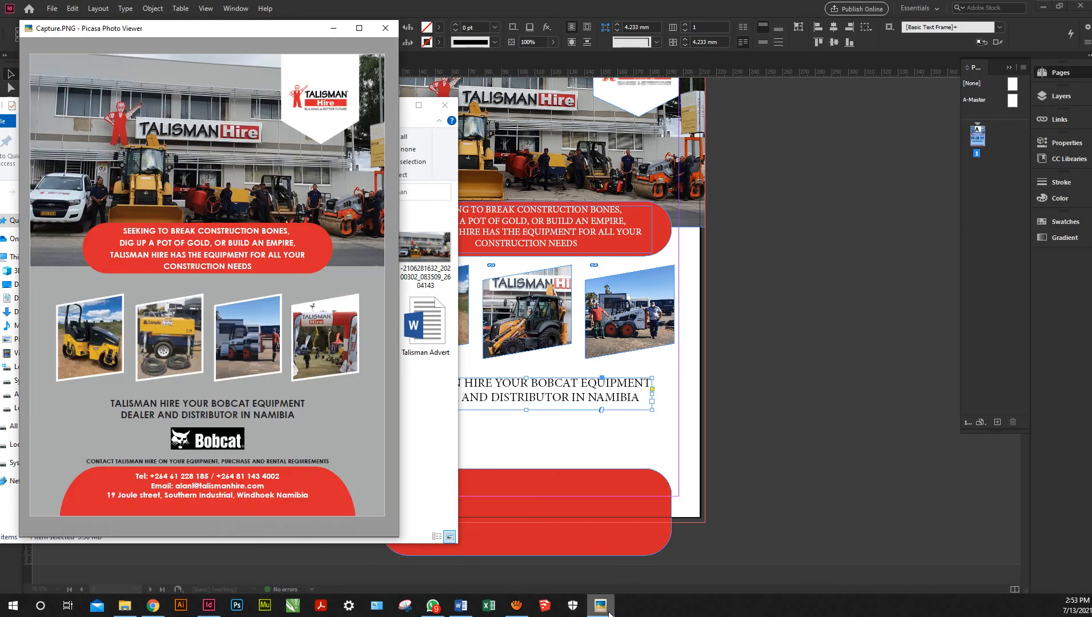
pyautogui.moveTo(222, 474)
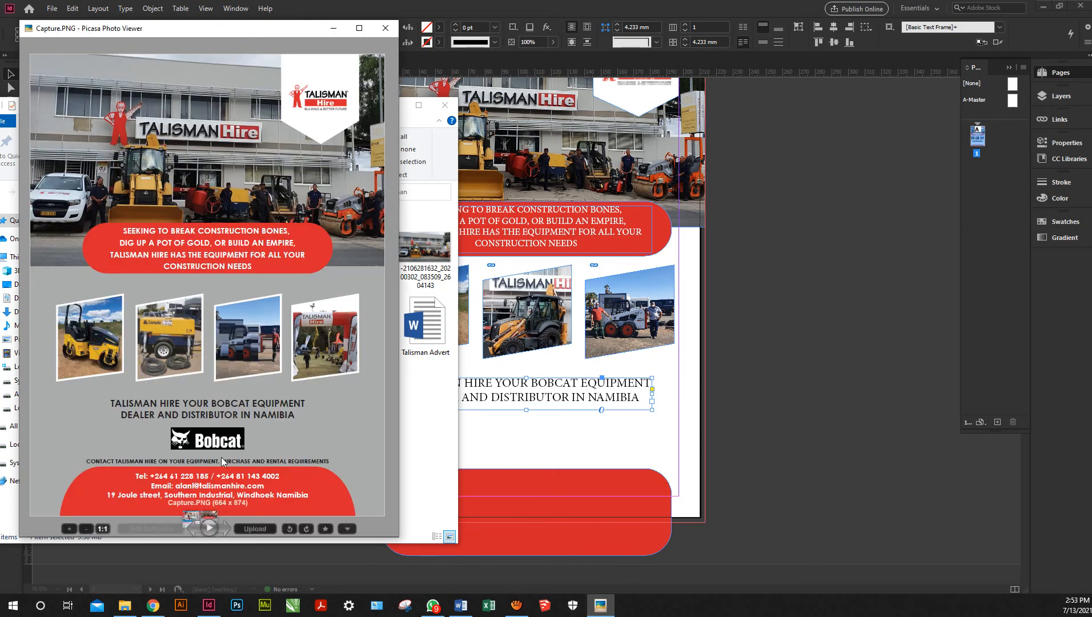
pyautogui.click(460, 605)
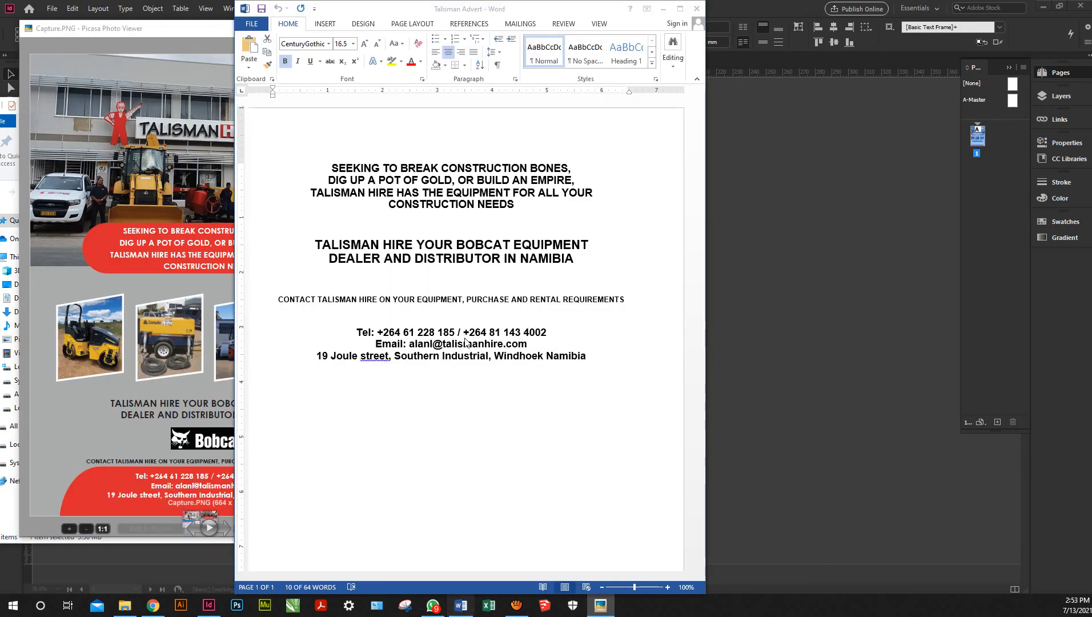
pyautogui.click(254, 302)
pyautogui.hotkey('ctrl', 'c')
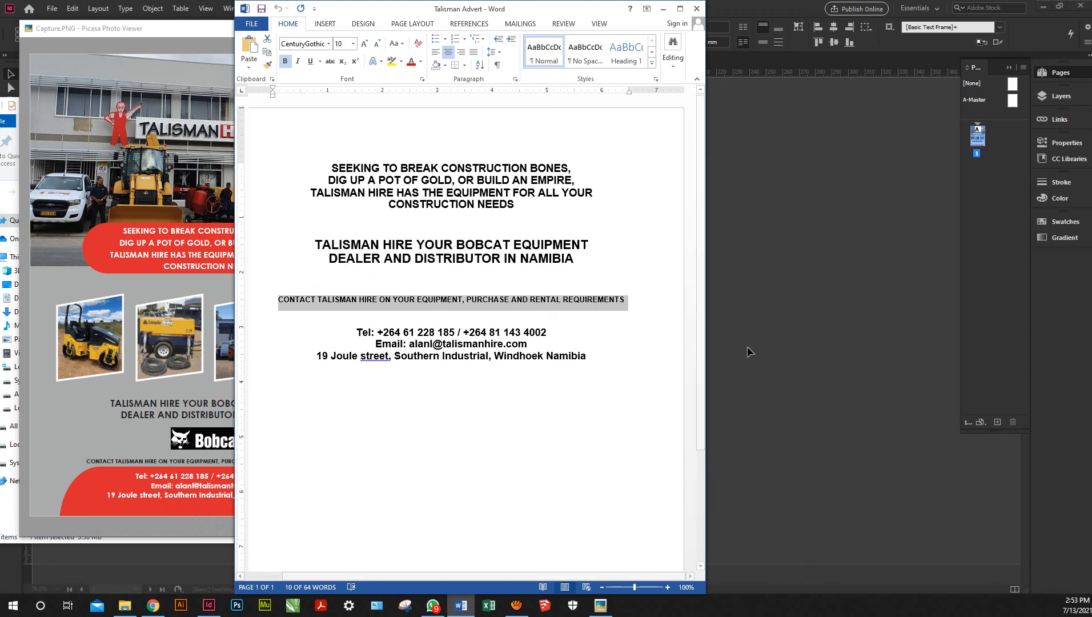
# Back in InDesign, duplicate the Bobcat dealer heading's frame directly below it and replace the duplicate's text with the copied contact line
pyautogui.click(733, 351)
pyautogui.moveTo(506, 400); pyautogui.dragTo(496, 445)
pyautogui.doubleClick(497, 445)
pyautogui.hotkey('ctrl', 'a')
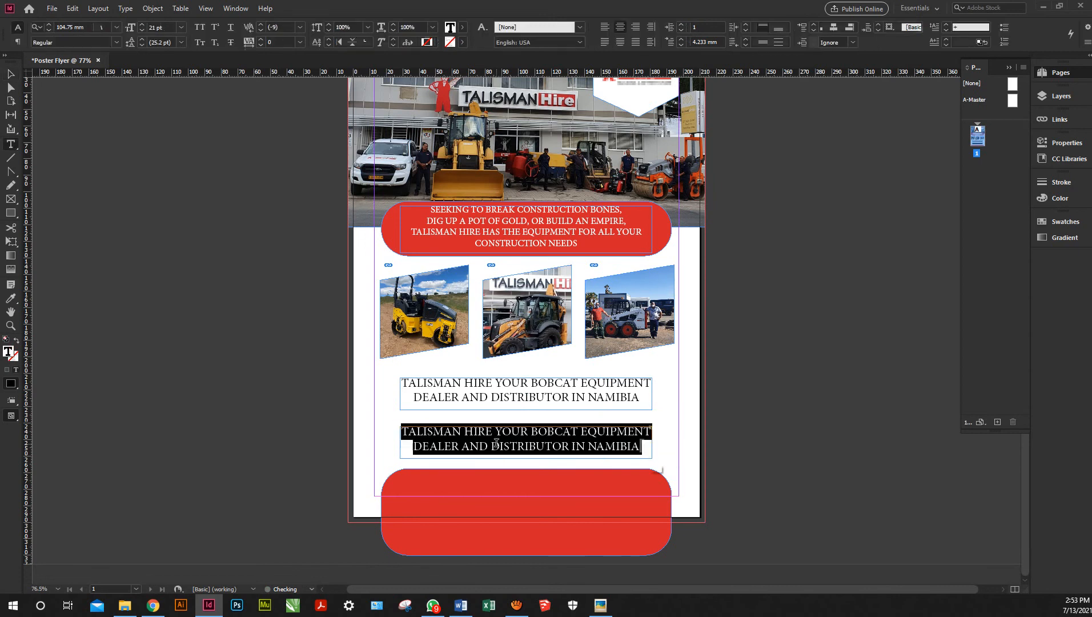
pyautogui.press('BackSpace')
pyautogui.hotkey('ctrl', 'v')
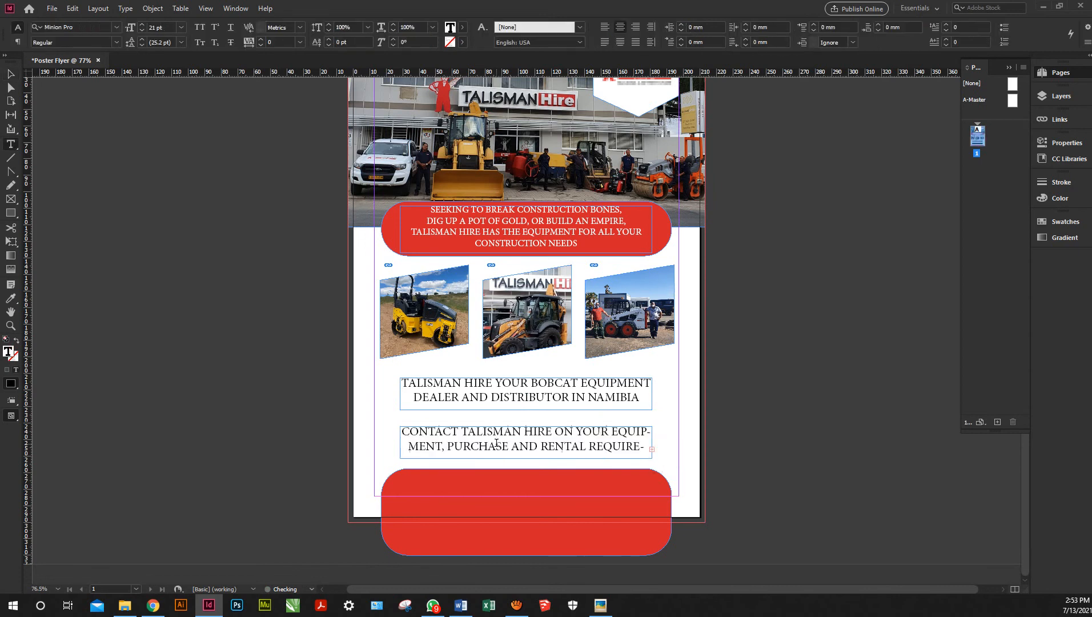
# Reduce the font size of the whole contact line to 15 pt
pyautogui.hotkey('ctrl', 'a')
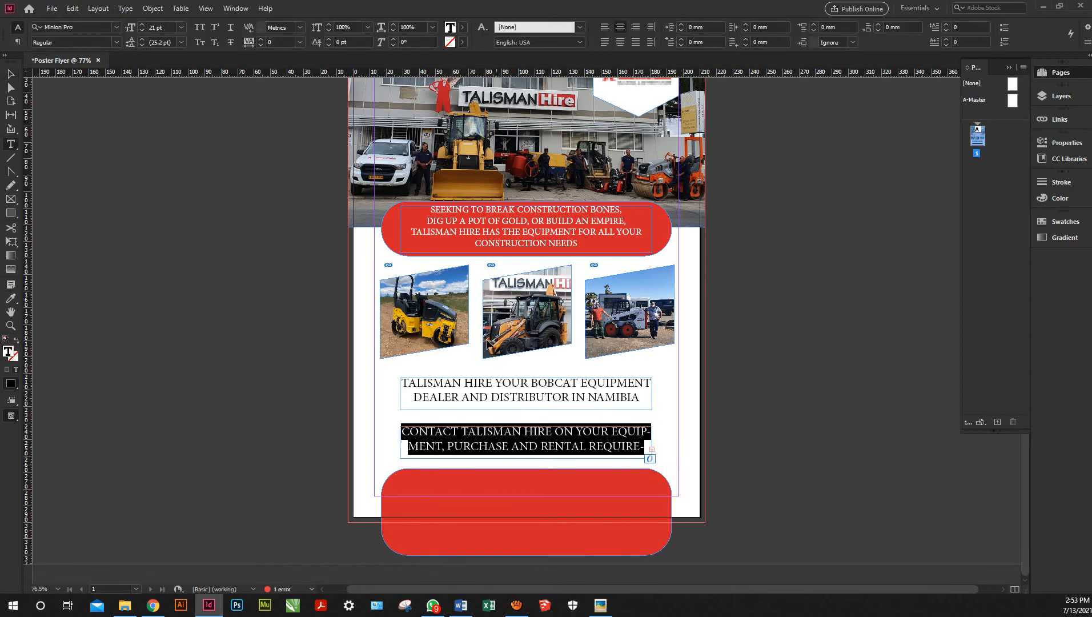
pyautogui.click(142, 29)
pyautogui.click(142, 29)
pyautogui.click(143, 29)
pyautogui.click(142, 30)
pyautogui.click(142, 29)
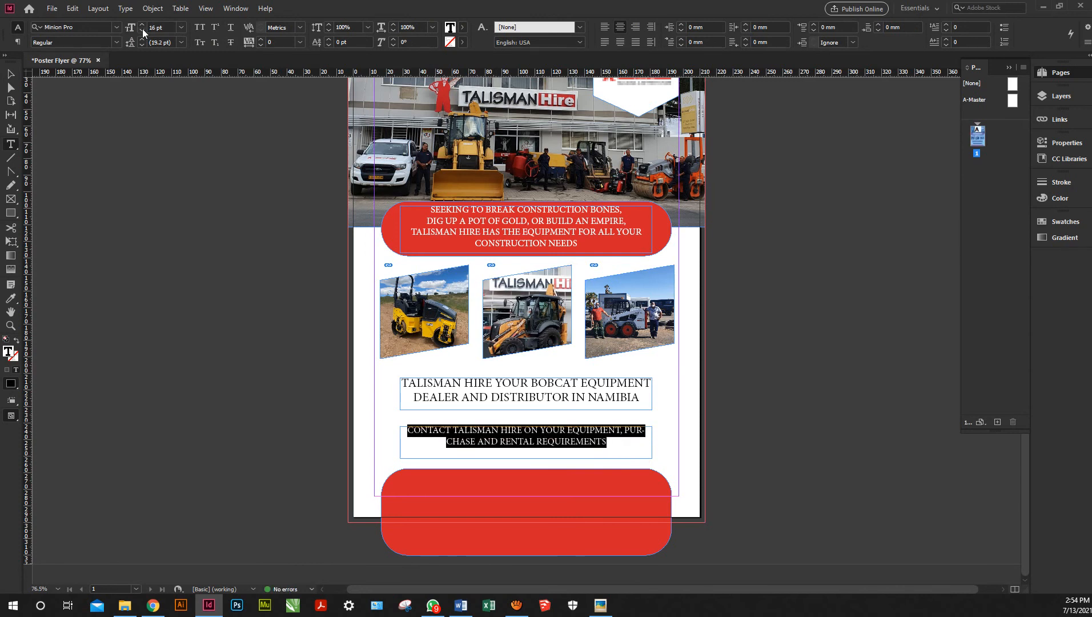
pyautogui.click(142, 30)
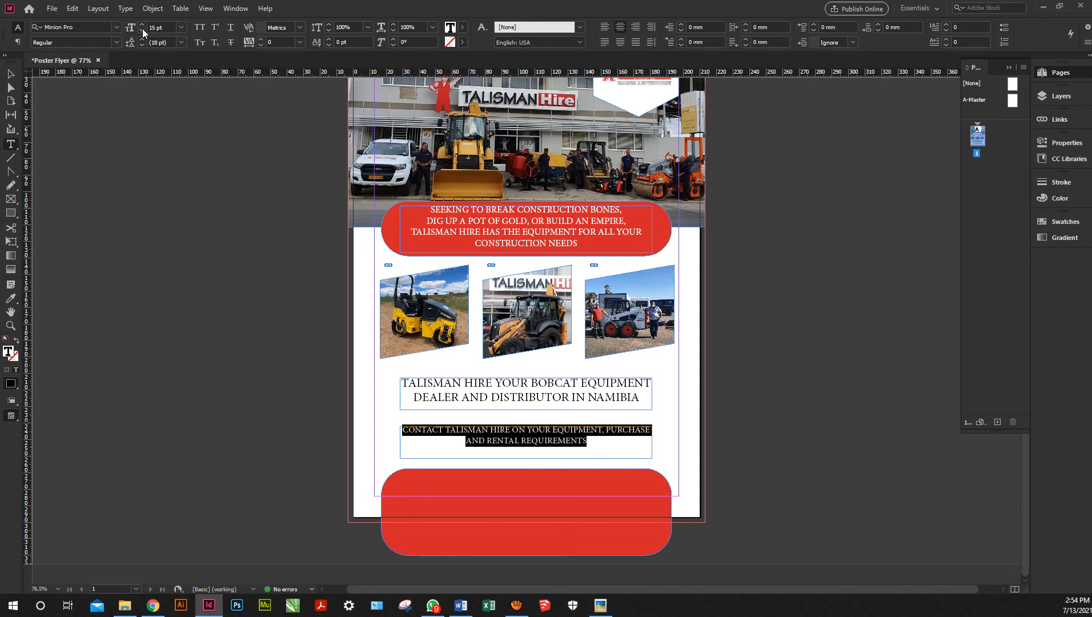
# Shorten the contact line's text frame to 14 mm high by raising its lower edge
pyautogui.click(13, 76)
pyautogui.press('Escape')
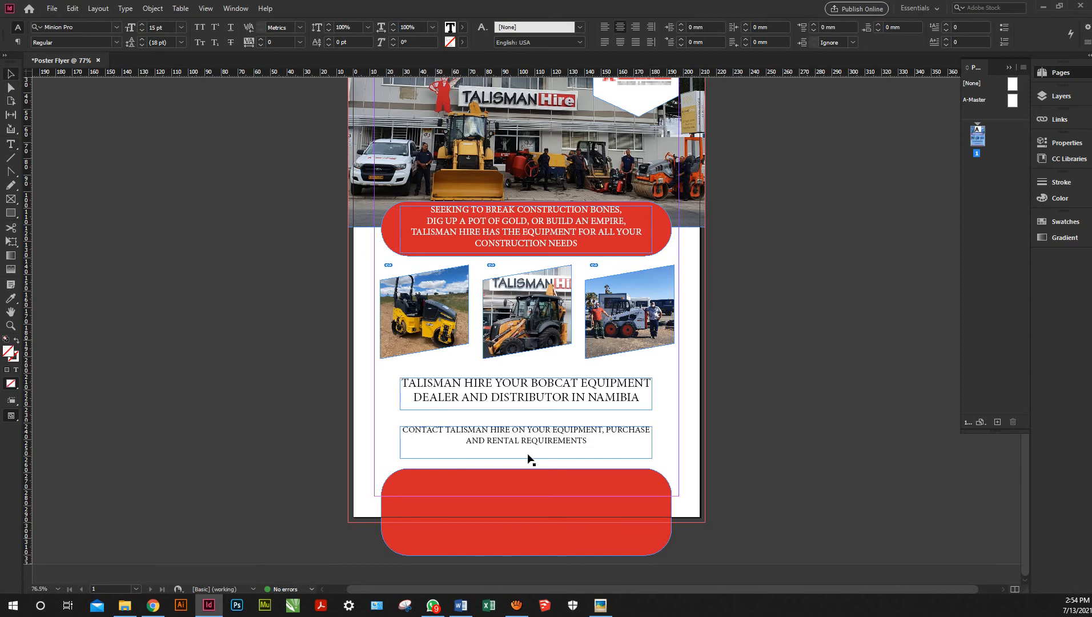
pyautogui.click(529, 458)
pyautogui.moveTo(524, 457); pyautogui.dragTo(524, 449)
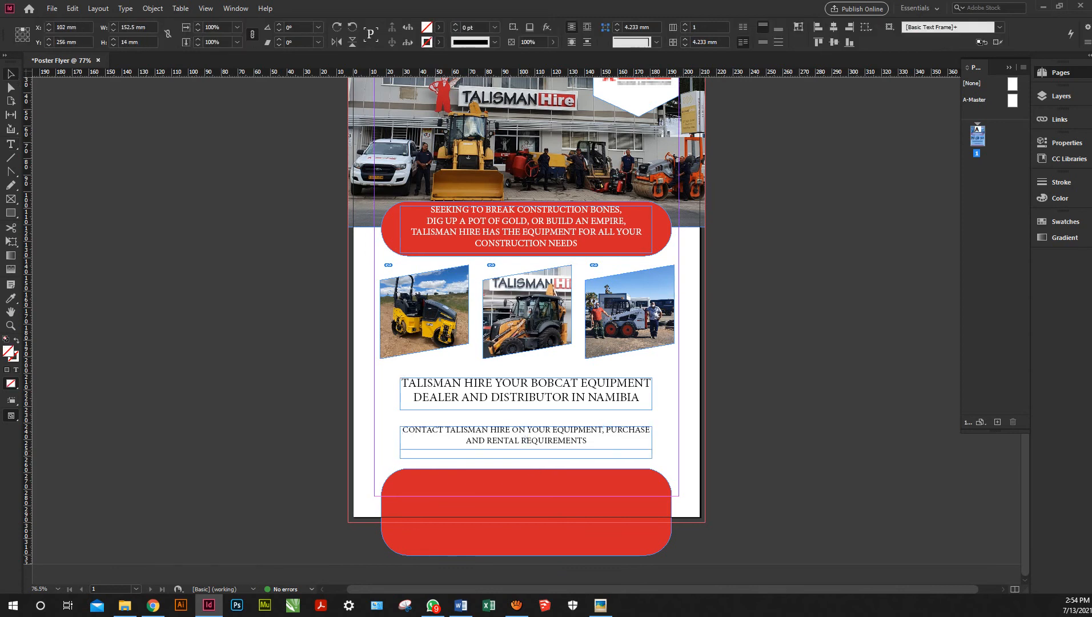
# Duplicate the contact line's text frame onto the upper part of the lower red rounded shape and colour its text Paper
pyautogui.click(530, 489)
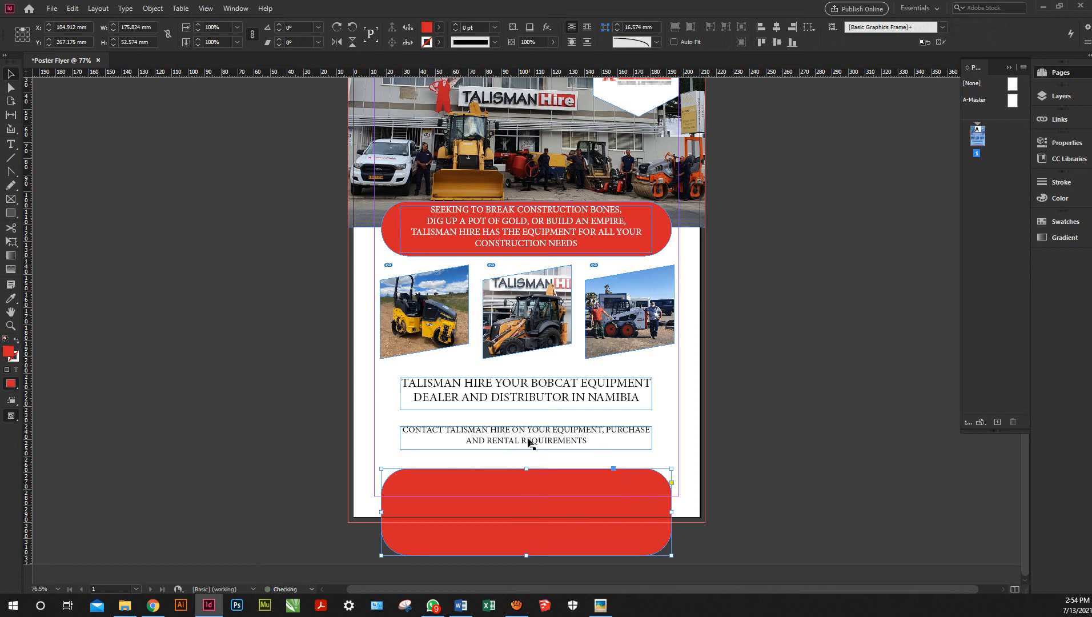
pyautogui.moveTo(527, 436); pyautogui.dragTo(519, 487)
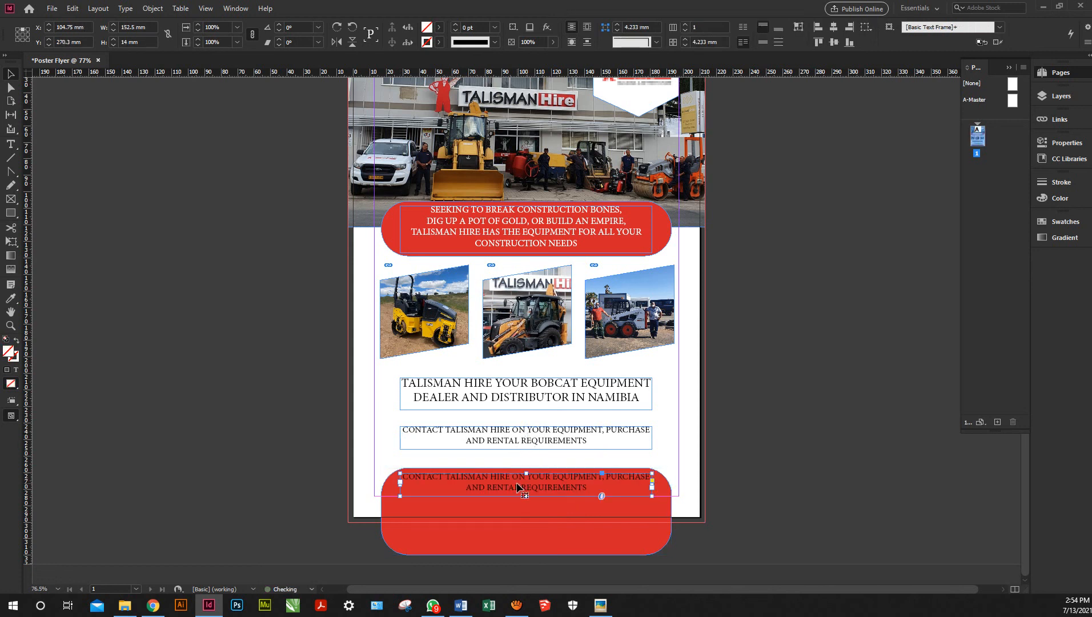
pyautogui.doubleClick(516, 483)
pyautogui.hotkey('ctrl', 'a')
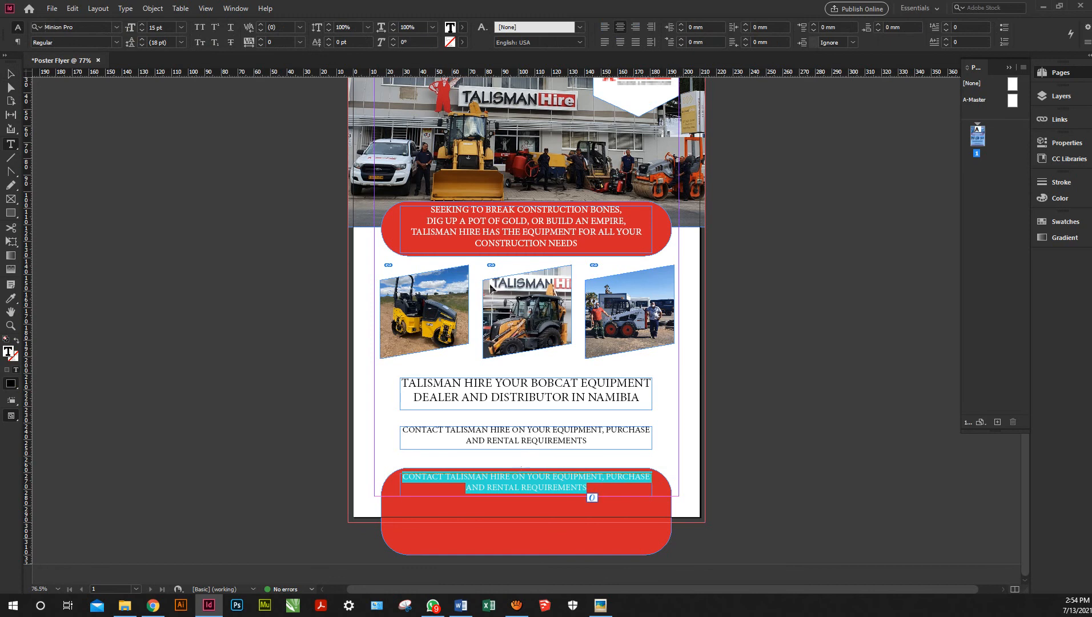
pyautogui.click(464, 27)
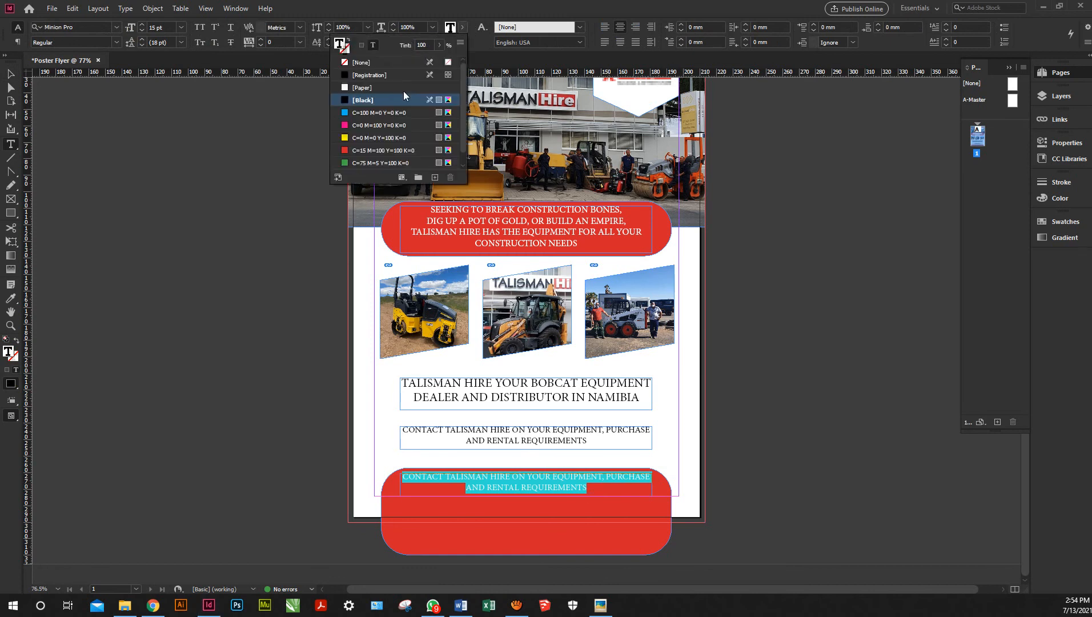
pyautogui.click(377, 89)
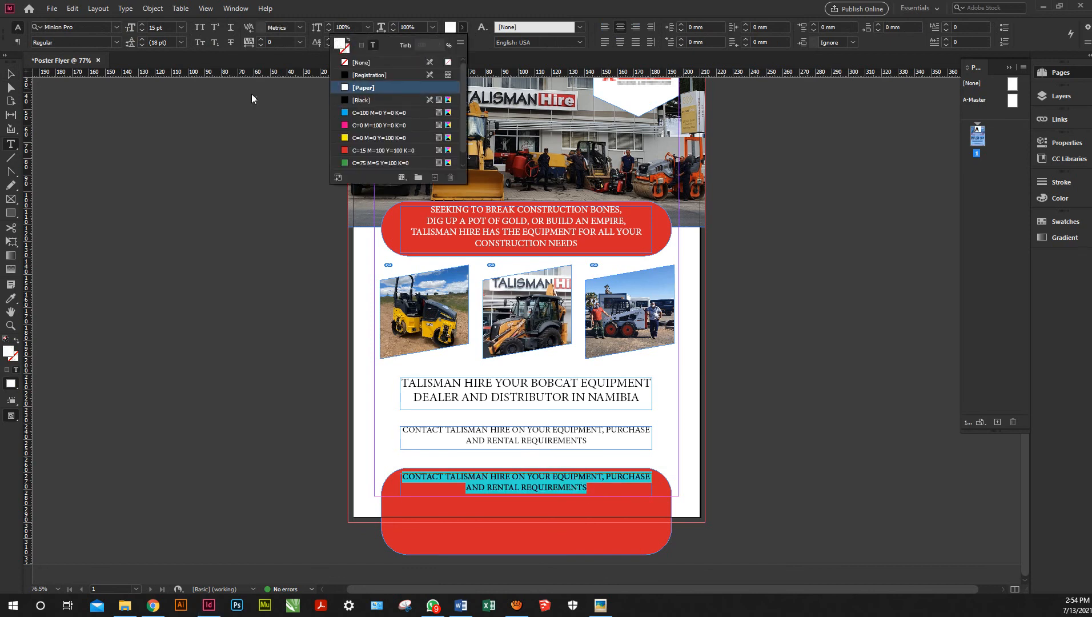
pyautogui.click(232, 255)
pyautogui.press('v')
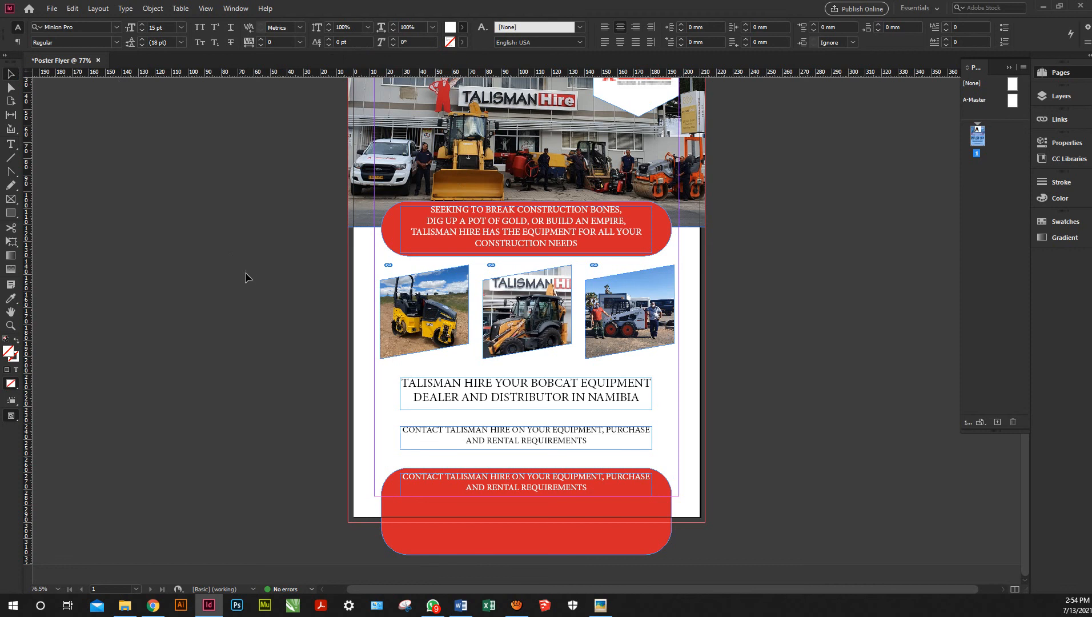
# Preview the poster without guides and frame edges, and view the whole page in full-screen presentation mode
pyautogui.press('w')
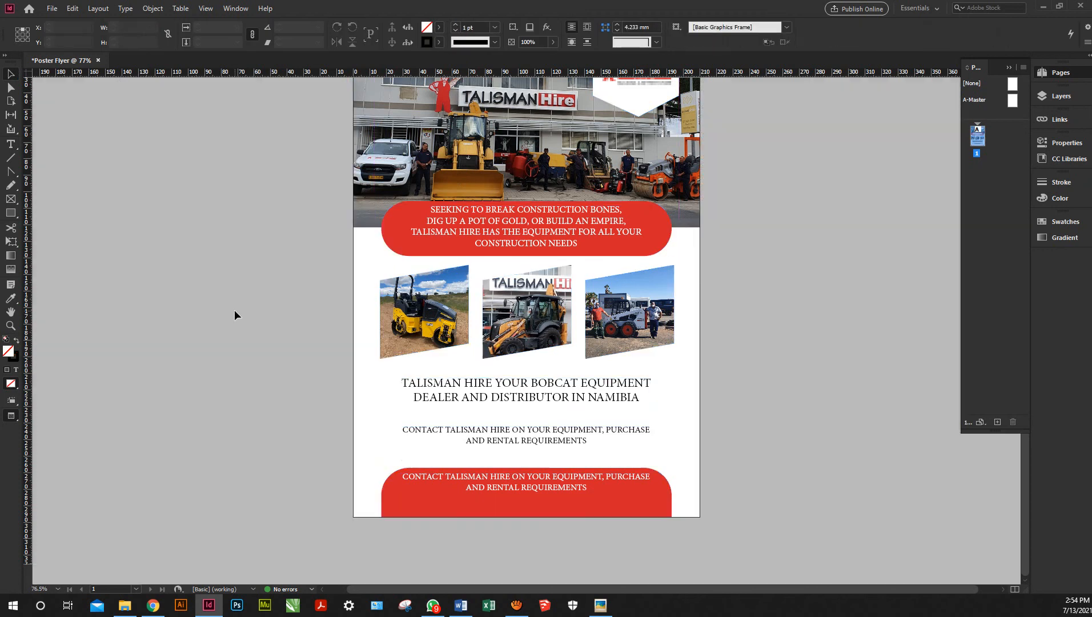
pyautogui.scroll(3, 234, 315)
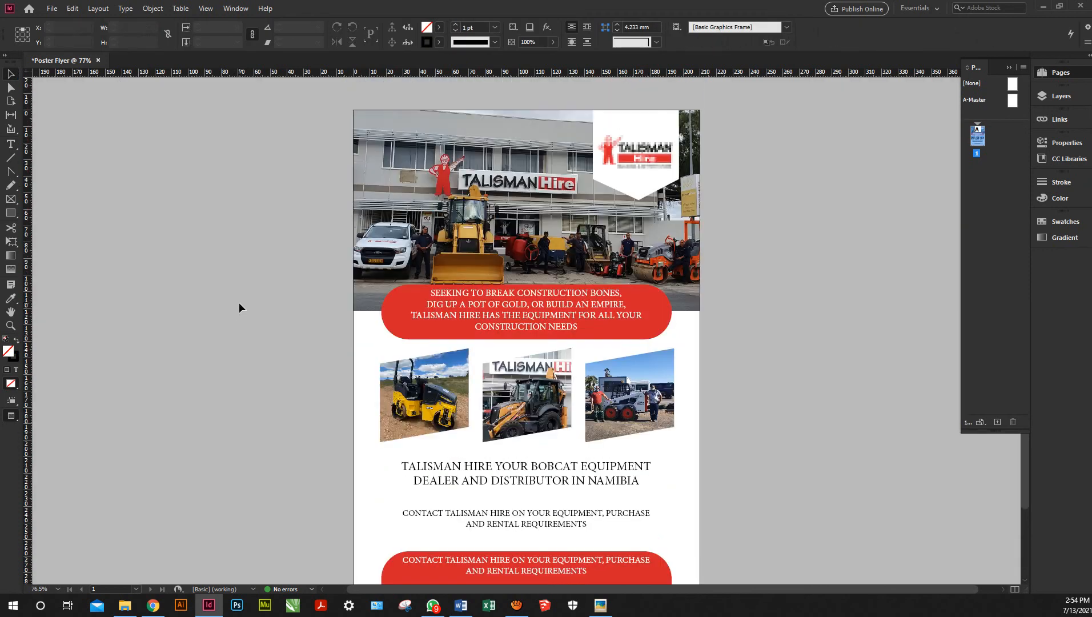
pyautogui.scroll(-1, 239, 308)
pyautogui.scroll(1, 239, 308)
pyautogui.click(788, 205)
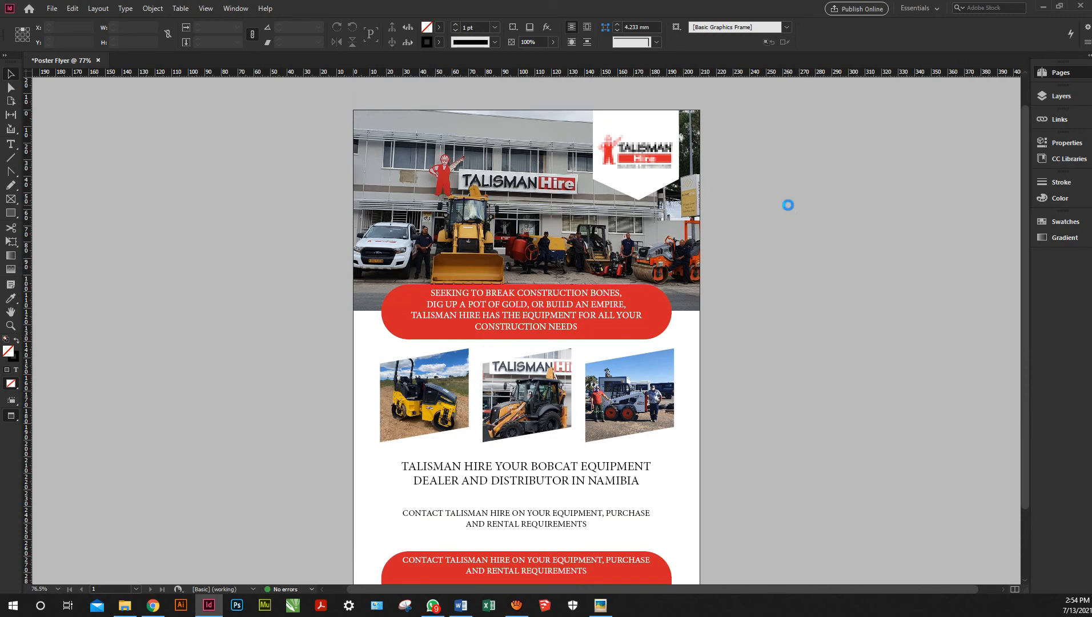
pyautogui.hotkey('shift', 'w')
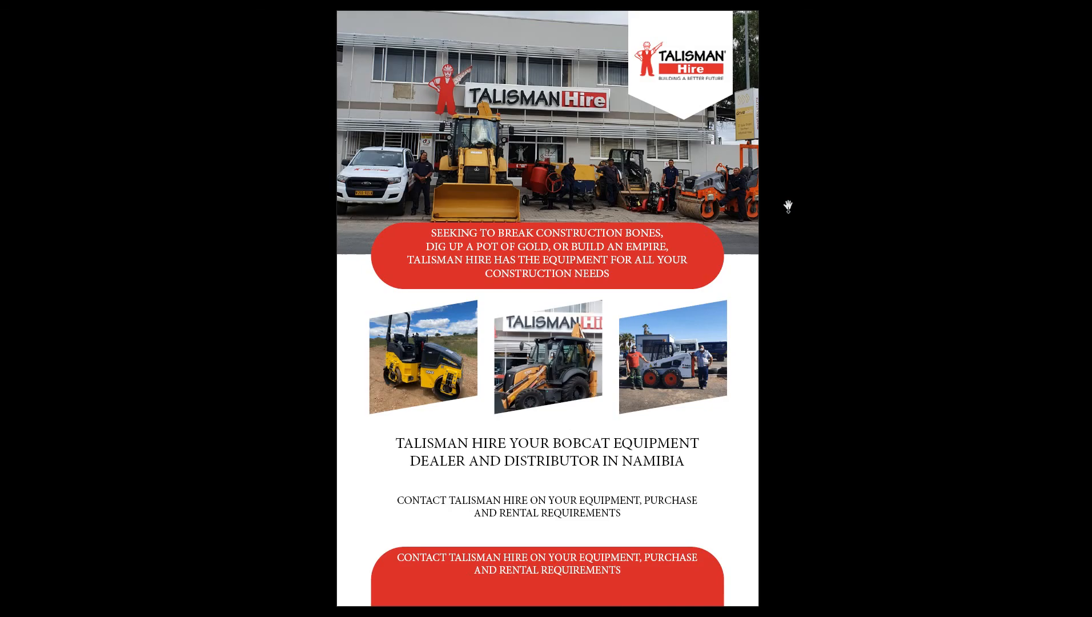
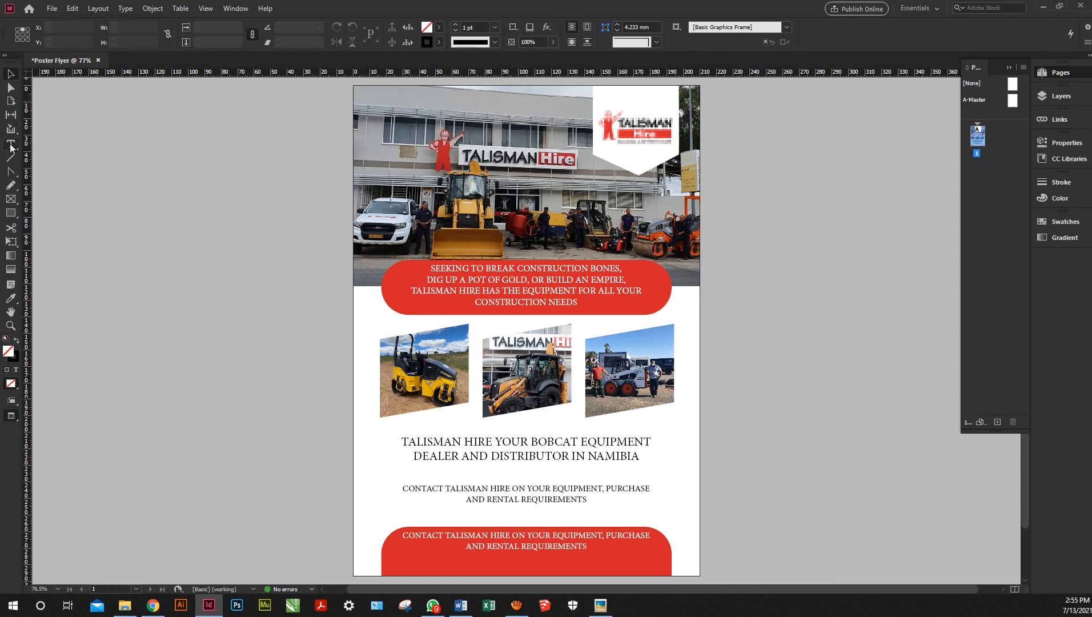
# Add a text frame of about 111.5 by 18 mm across the upper part of the header photo, reading "Trucks Ob Sale"
pyautogui.press('t')
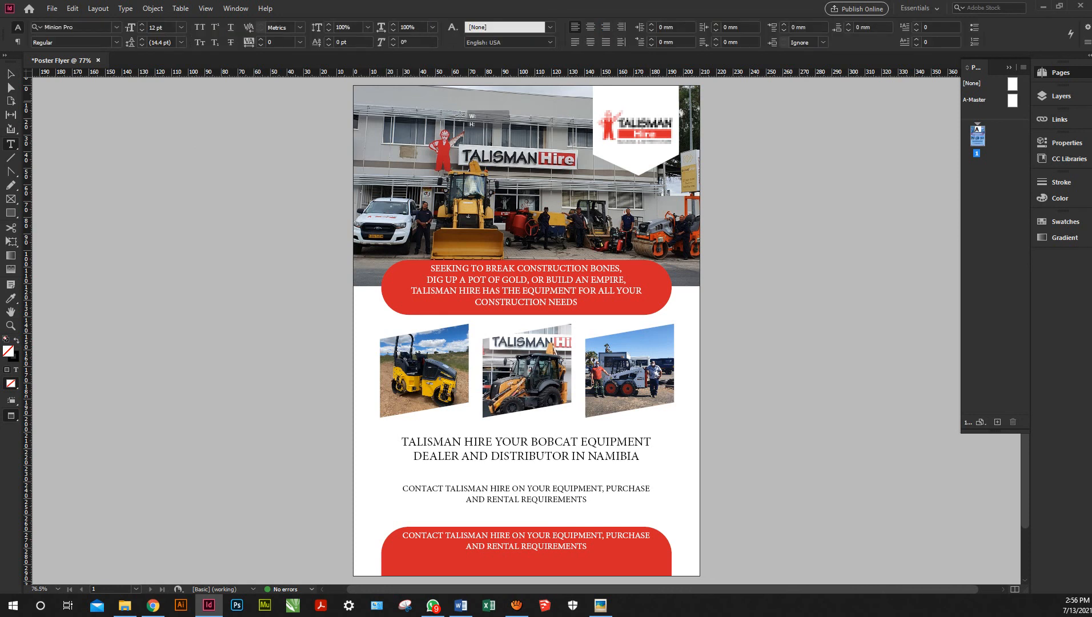
pyautogui.moveTo(397, 101); pyautogui.dragTo(582, 131)
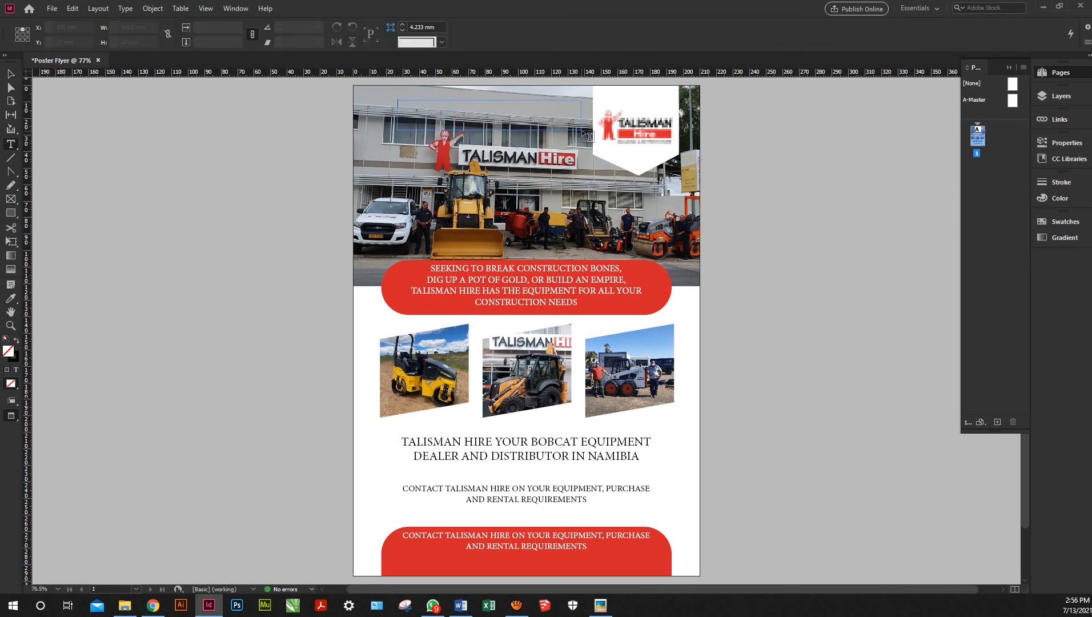
pyautogui.write('T')
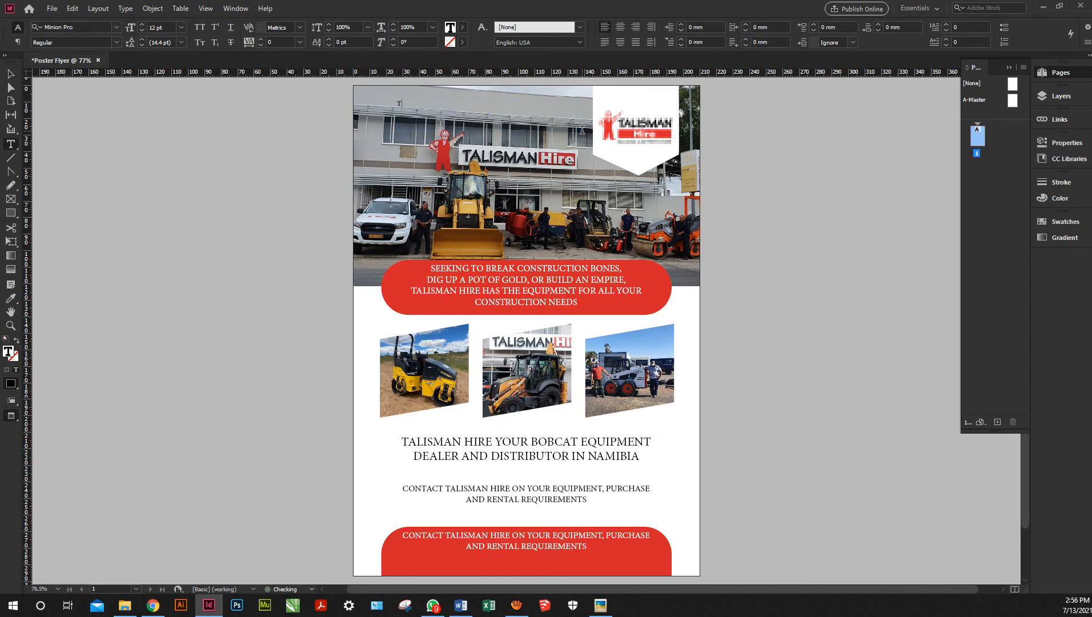
pyautogui.write('rucks Ob Sale')
# Colour the "Trucks Ob Sale" text with the red swatch C=15 M=100 Y=100 K=0 and set its font to Arial Black
pyautogui.hotkey('ctrl', 'a')
pyautogui.click(462, 27)
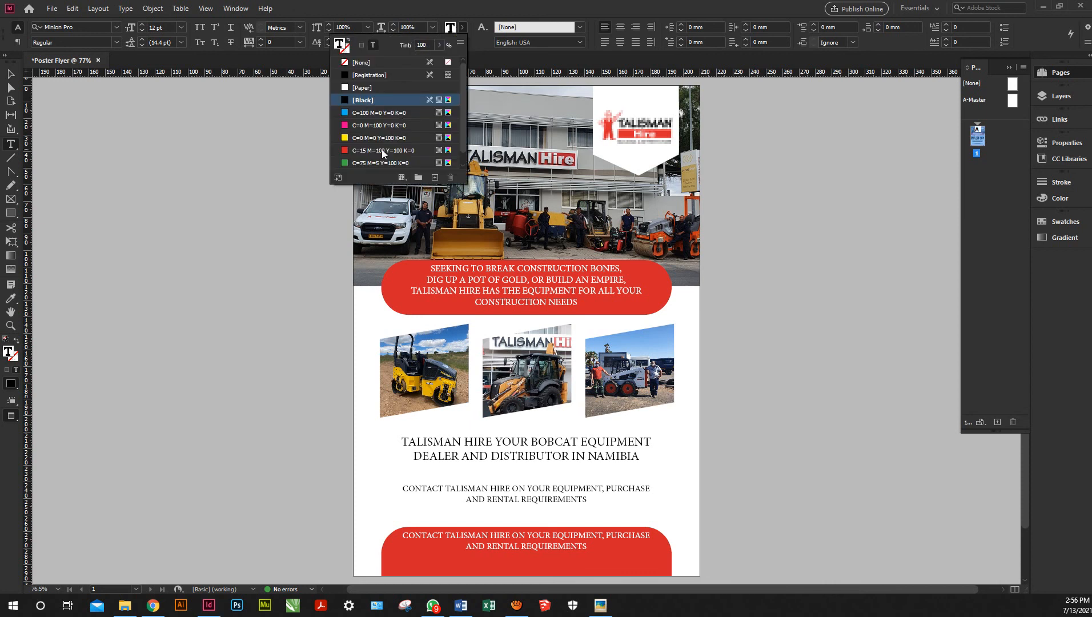
pyautogui.click(381, 149)
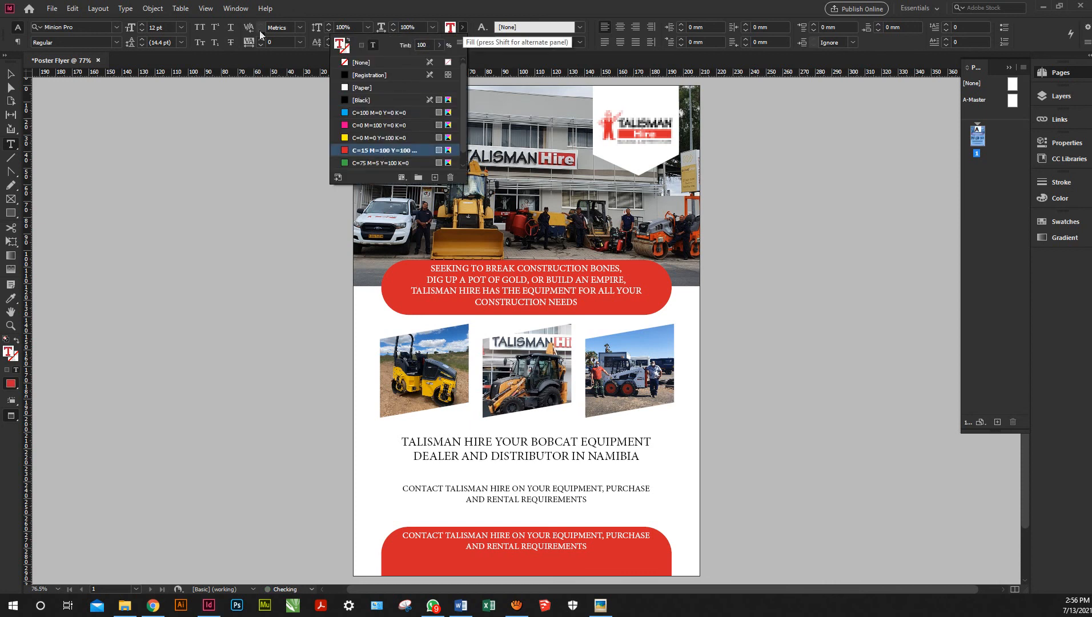
pyautogui.click(97, 27)
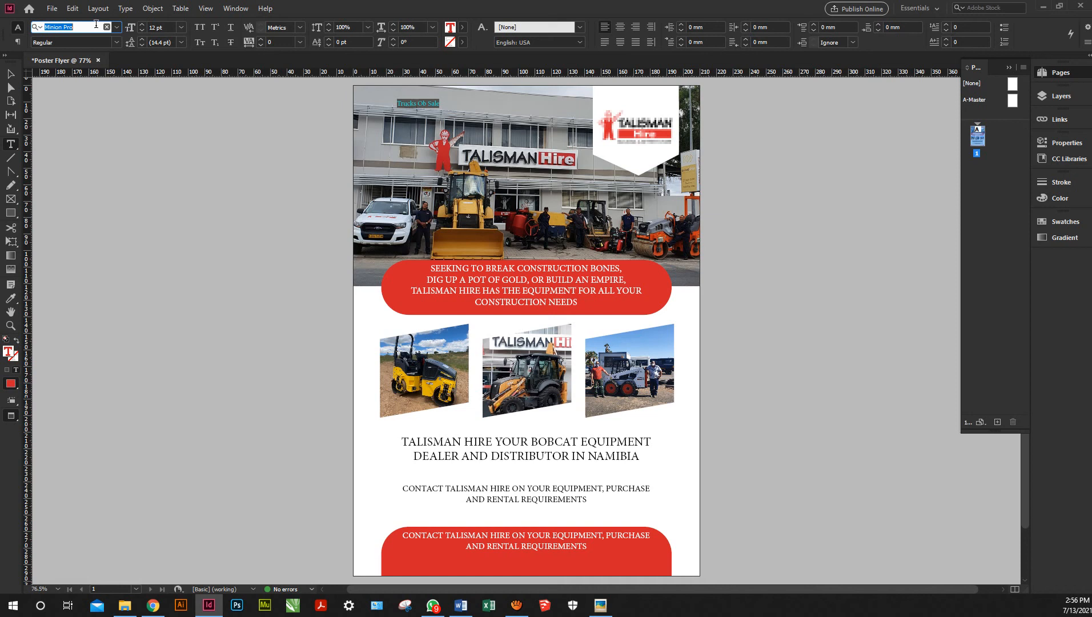
pyautogui.write('aria')
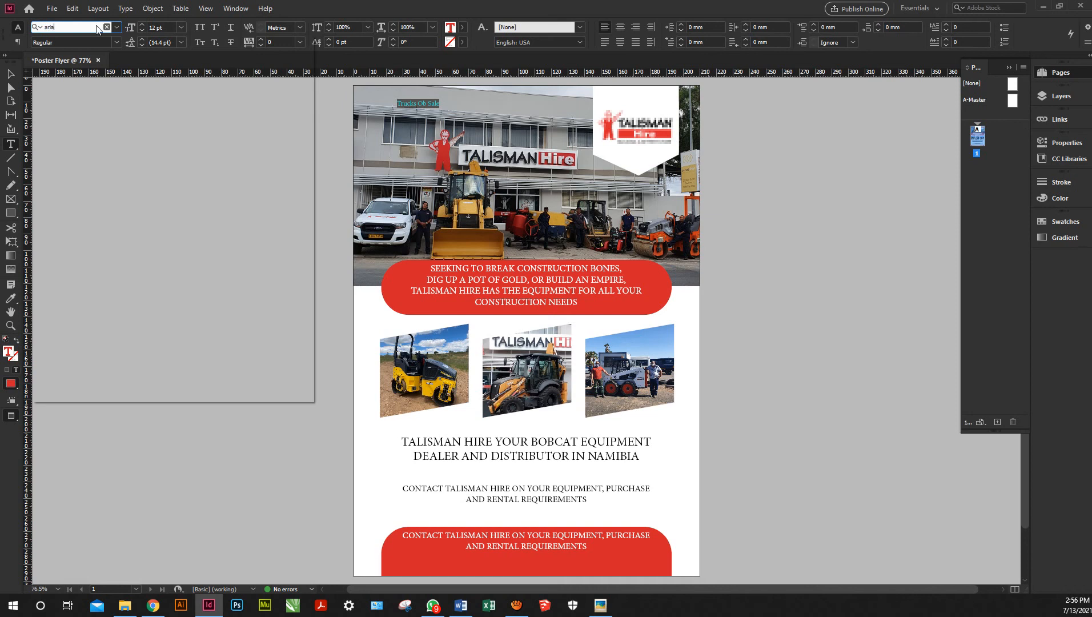
pyautogui.write('l')
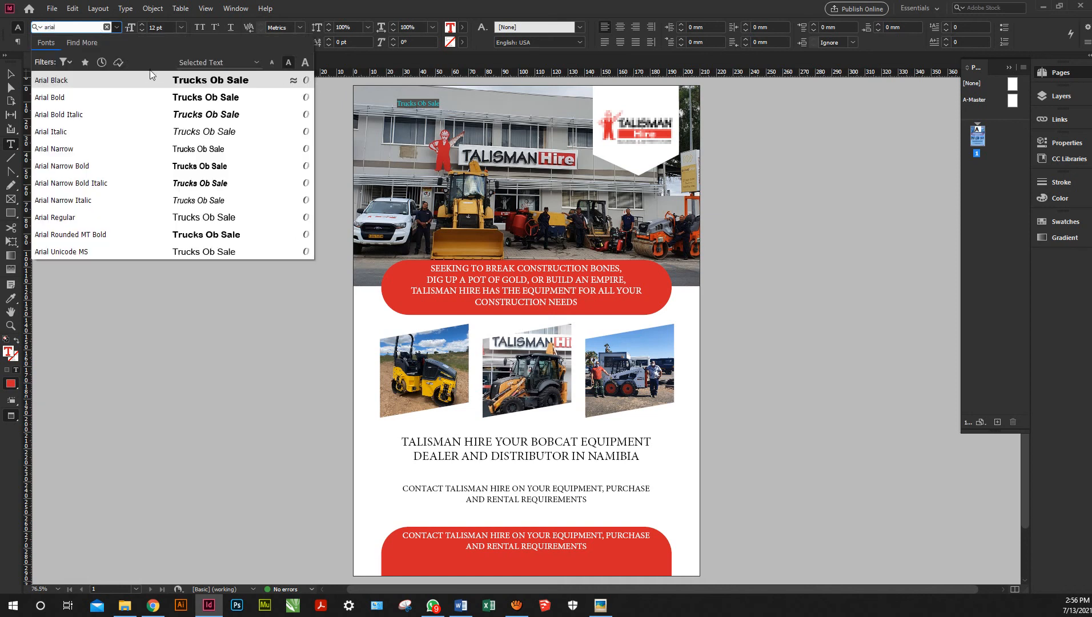
pyautogui.press('Return')
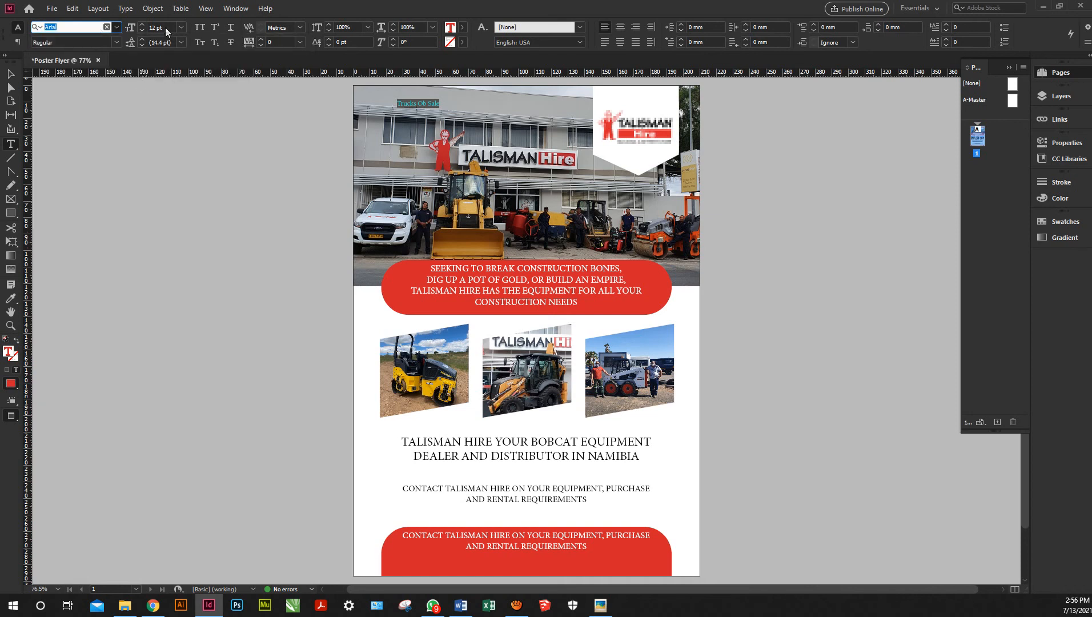
# Set the "Trucks Ob Sale" text to 48 pt and select its frame as an object
pyautogui.click(142, 24)
pyautogui.click(182, 26)
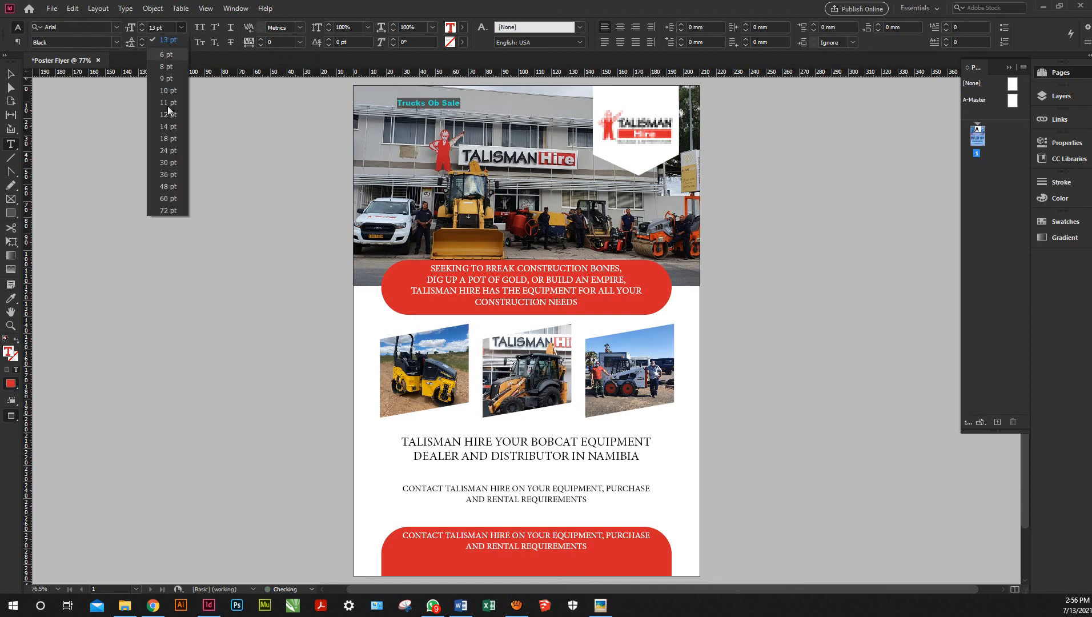
pyautogui.click(168, 187)
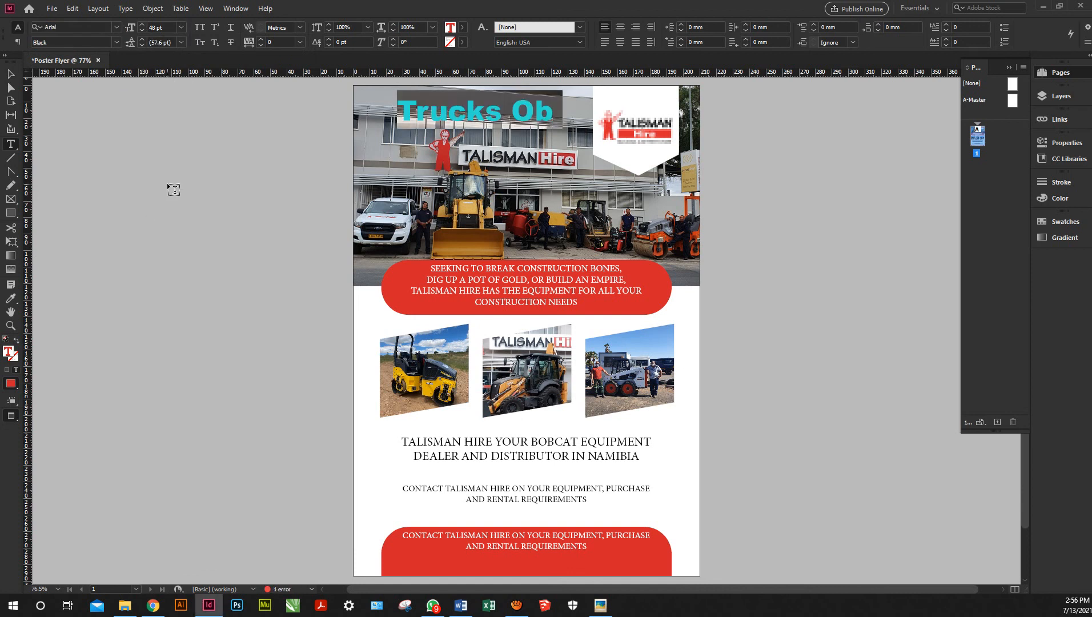
pyautogui.click(8, 72)
pyautogui.press('Escape')
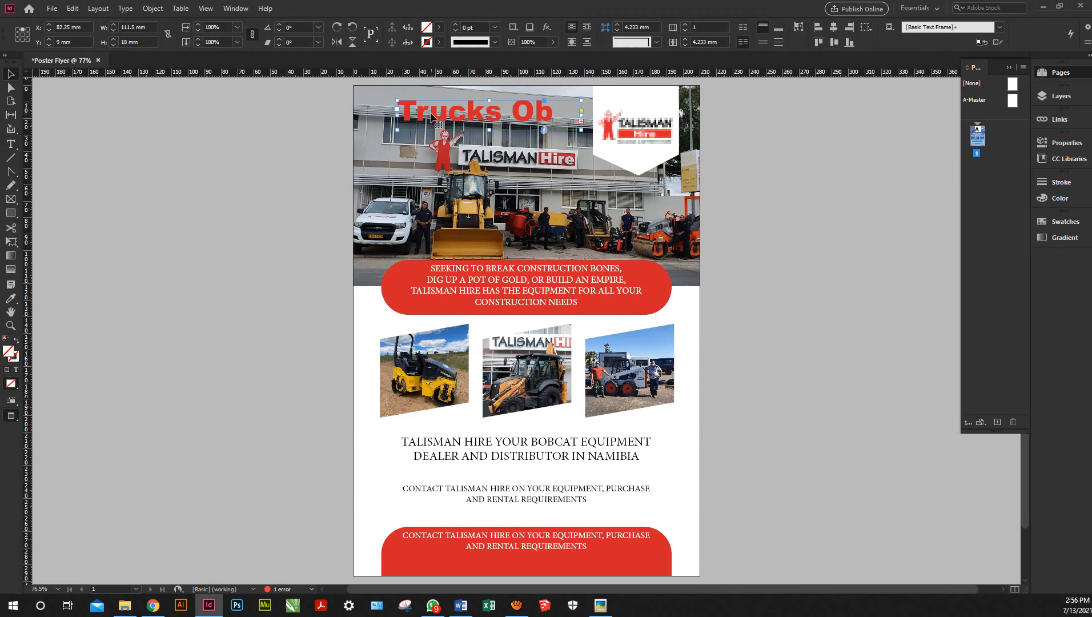
# Enlarge the headline text frame to about 117 by 45.4 mm and correct its wording to "Trucks On Sale"
pyautogui.moveTo(395, 118); pyautogui.dragTo(387, 117)
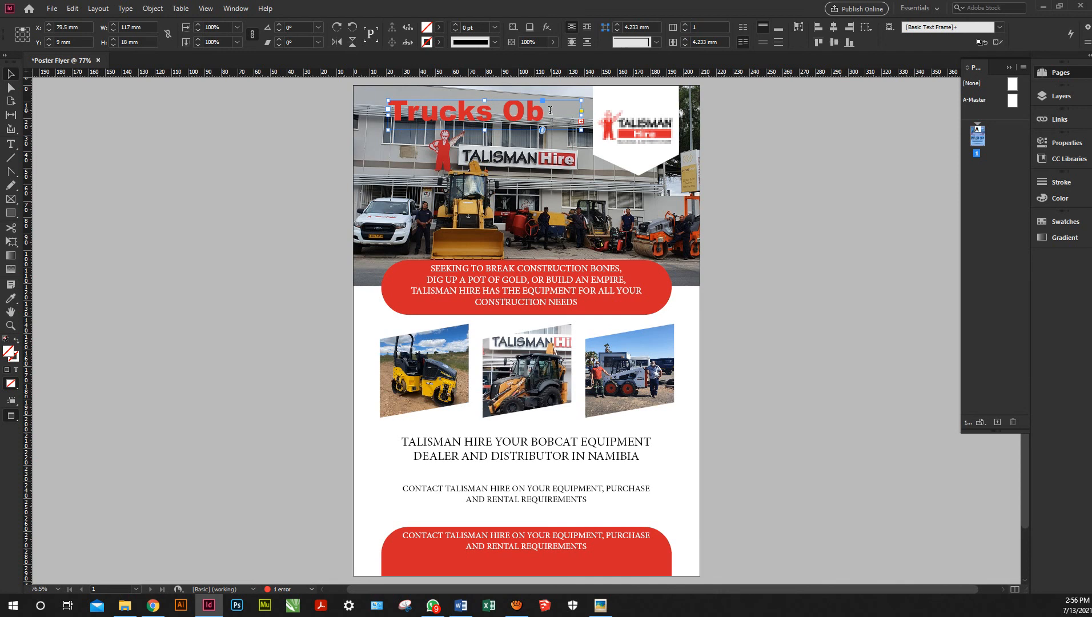
pyautogui.doubleClick(550, 111)
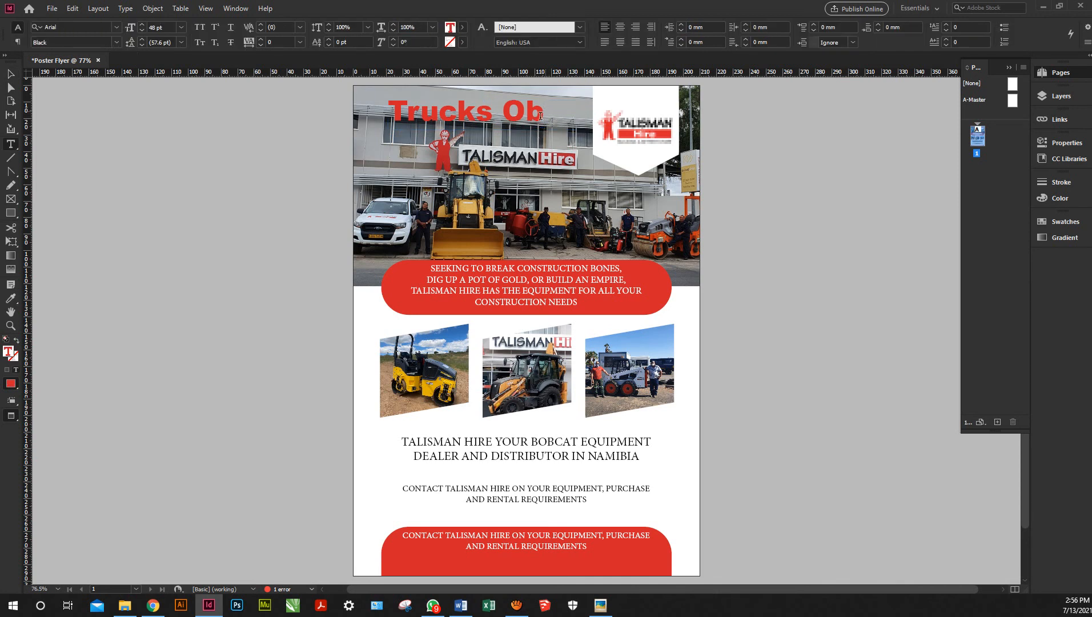
pyautogui.press('Escape')
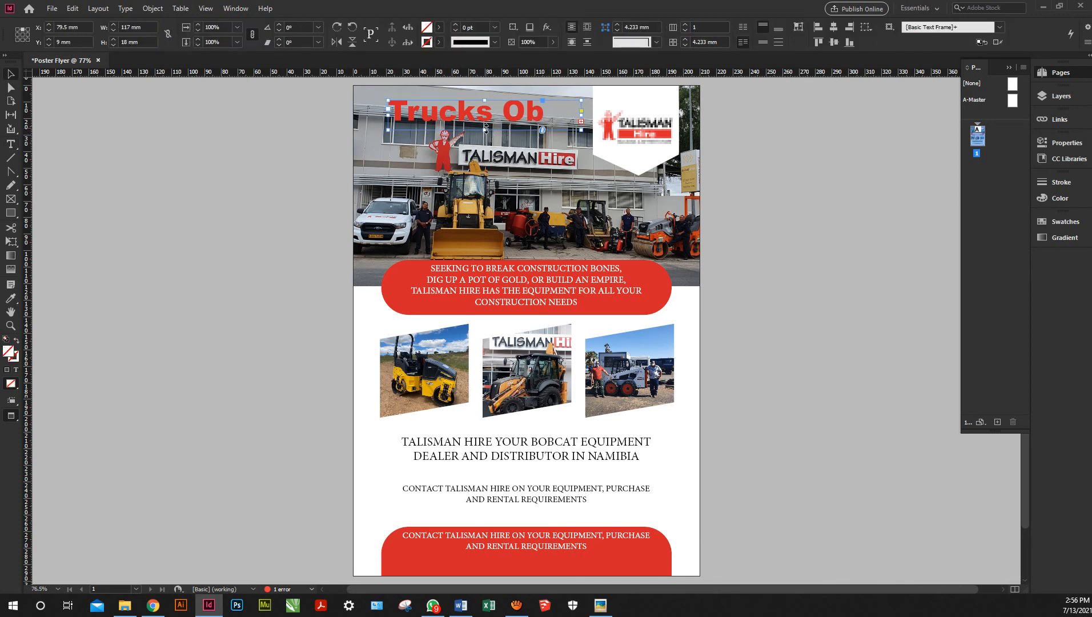
pyautogui.moveTo(485, 130); pyautogui.dragTo(486, 175)
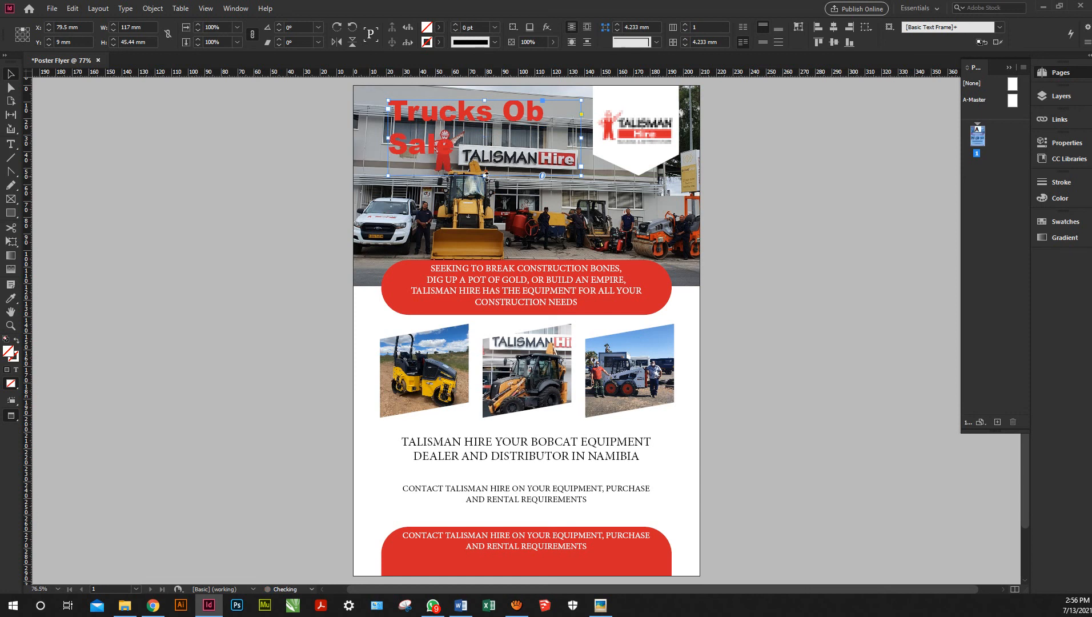
pyautogui.doubleClick(553, 114)
pyautogui.press('BackSpace')
pyautogui.write('n')
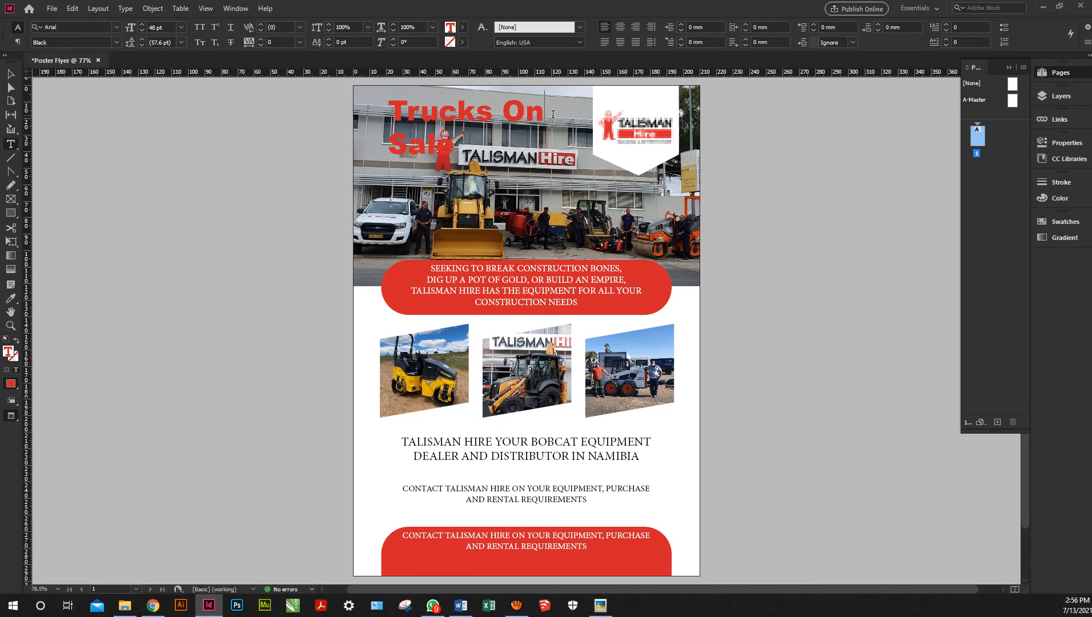
# Outline all the "Trucks On Sale" headline text with a [Black] stroke
pyautogui.hotkey('ctrl', 'a')
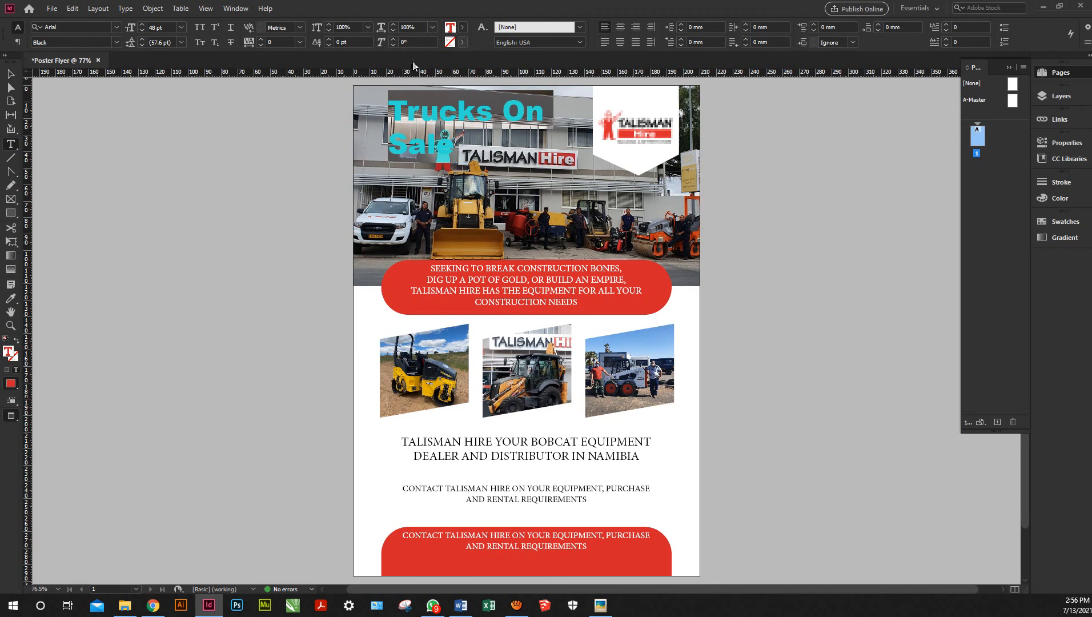
pyautogui.click(463, 41)
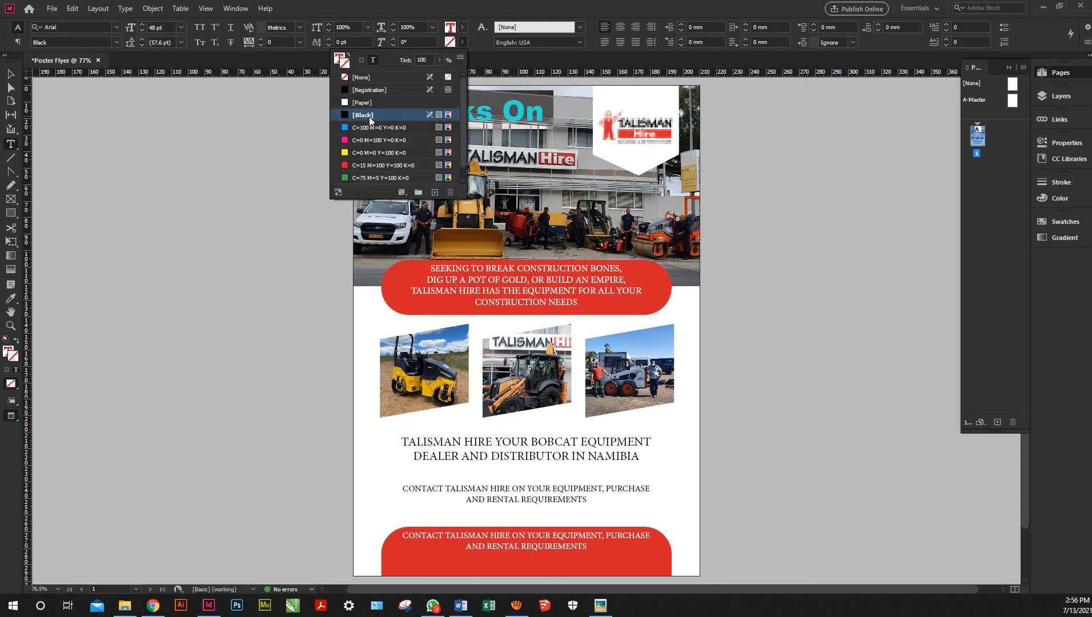
pyautogui.click(369, 117)
pyautogui.click(278, 106)
pyautogui.press('v')
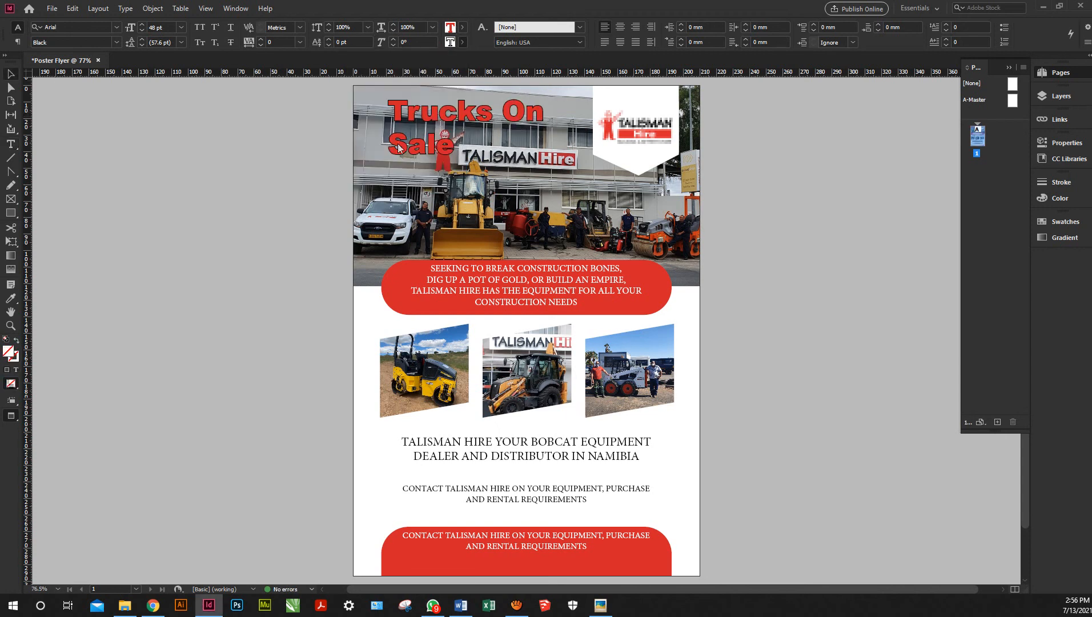
# Break the headline before "On" so that "Trucks" and "On Sale" sit on separate lines
pyautogui.click(420, 164)
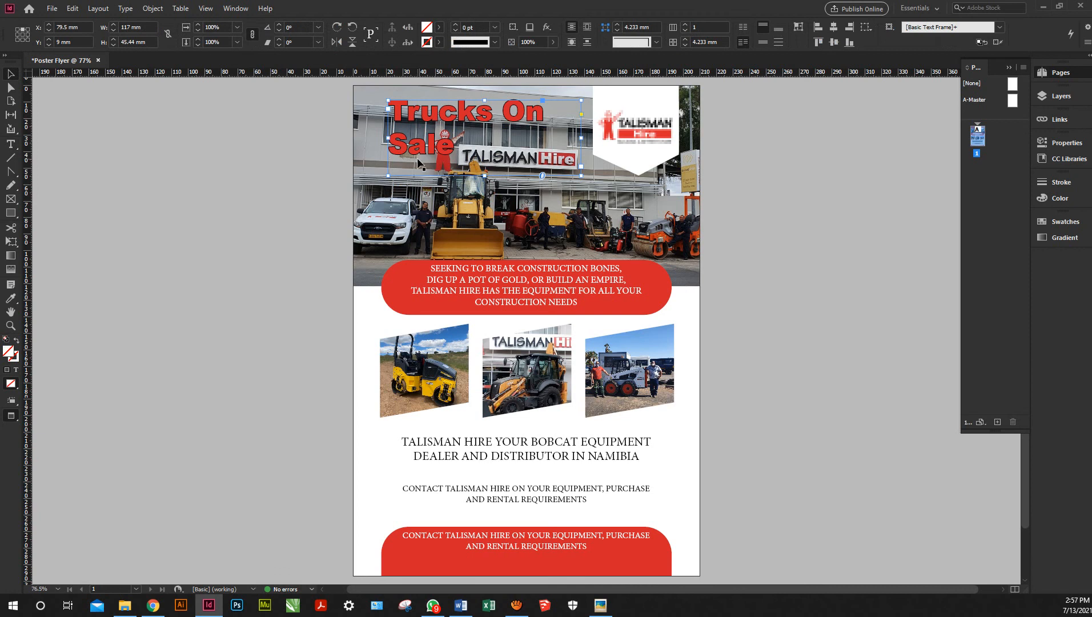
pyautogui.doubleClick(505, 111)
pyautogui.press('Return')
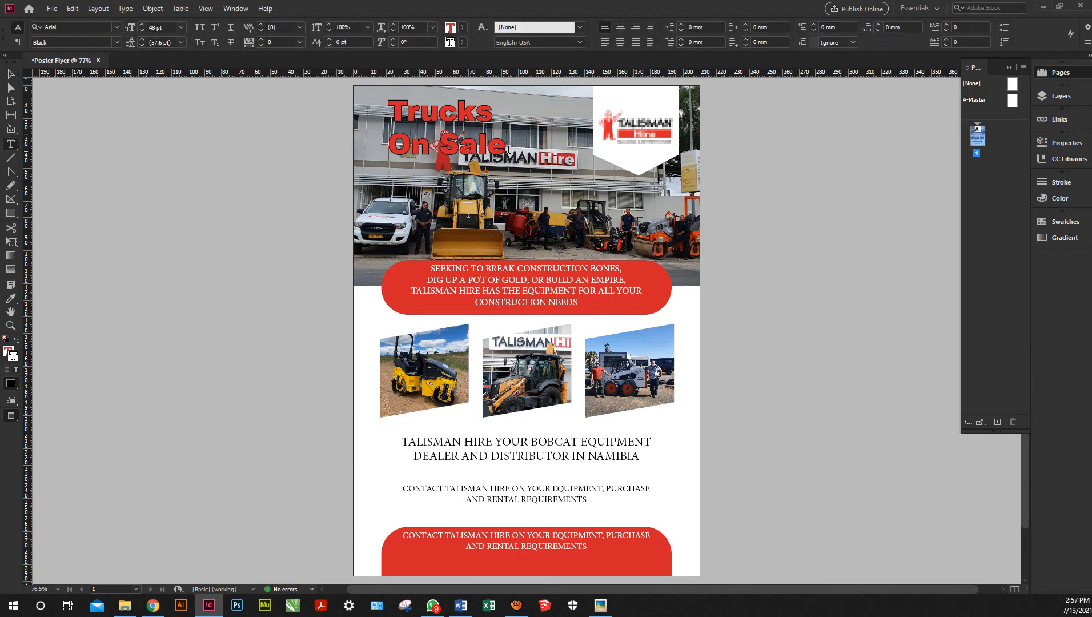
# Set the stroke weight of the whole "Trucks On Sale" text to 3 pt
pyautogui.moveTo(508, 150); pyautogui.dragTo(379, 108)
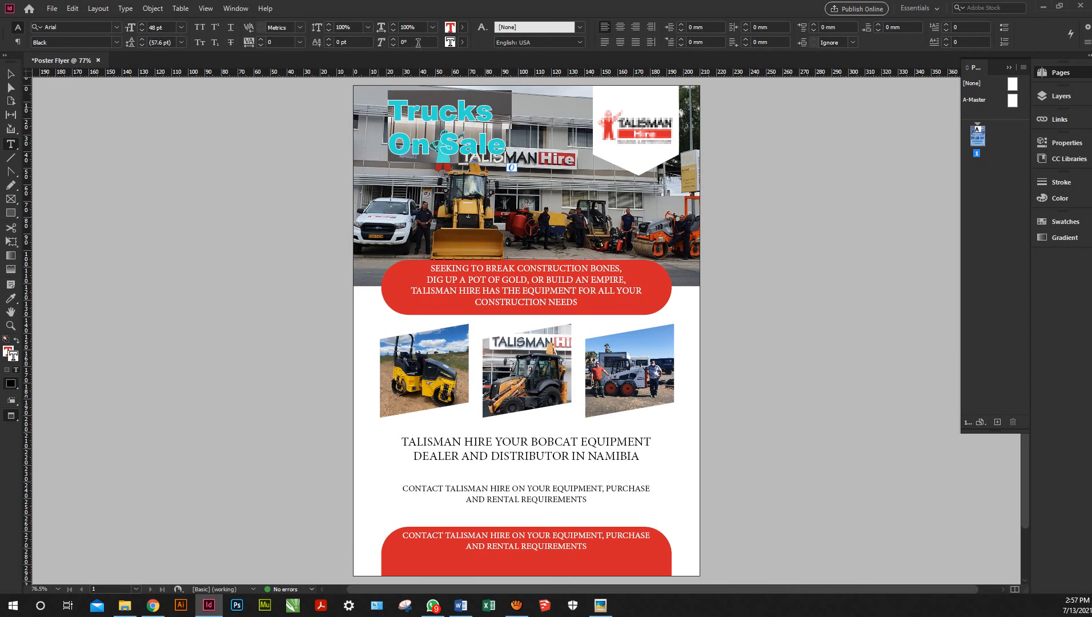
pyautogui.click(1061, 182)
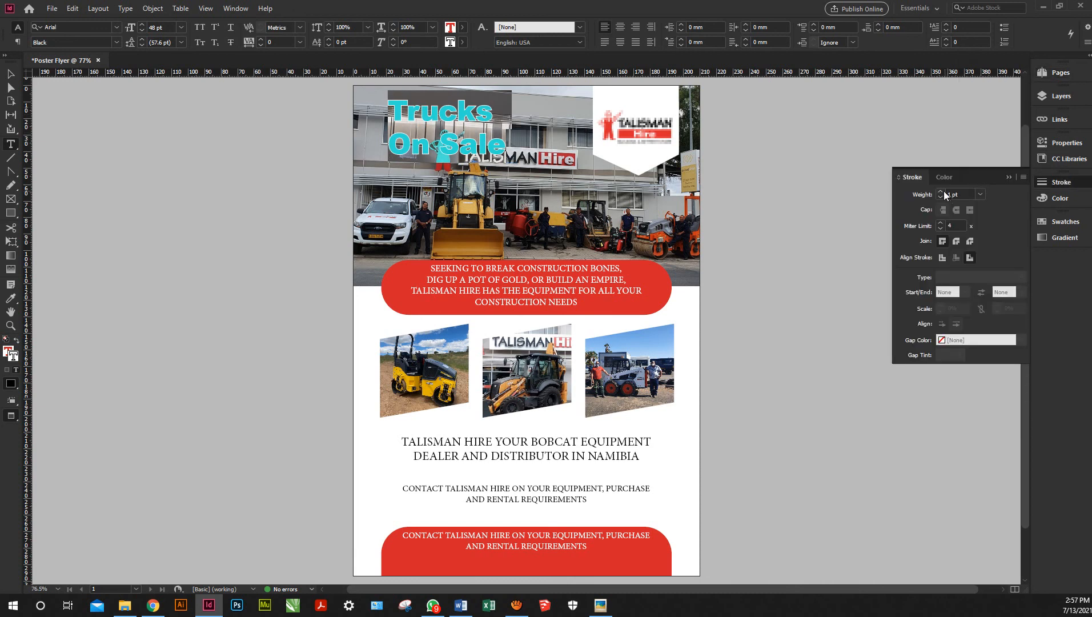
pyautogui.click(944, 191)
pyautogui.click(943, 191)
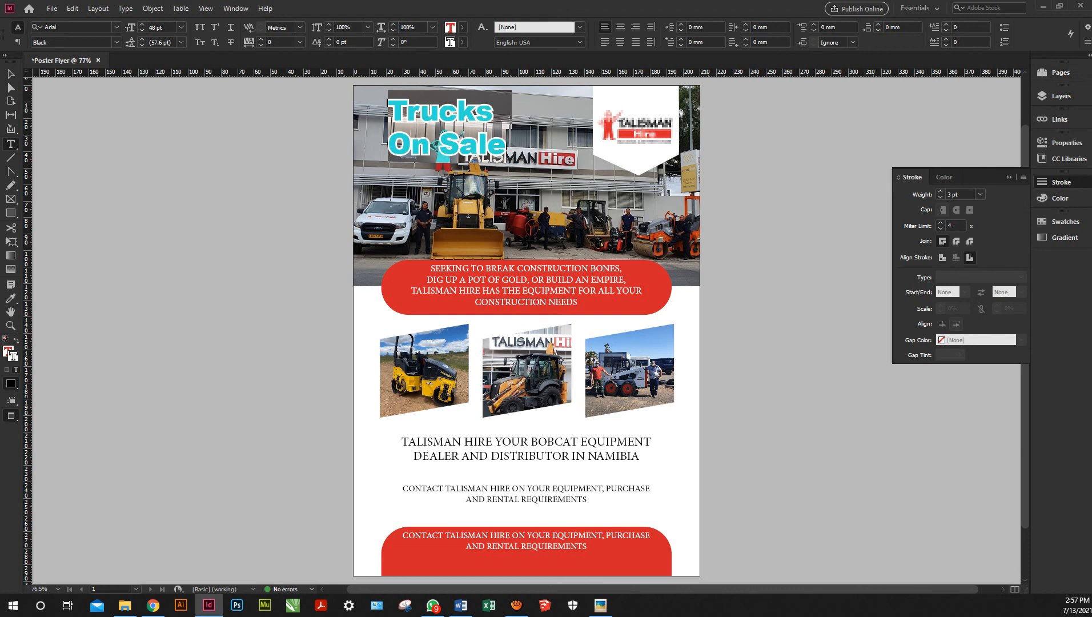
pyautogui.click(12, 76)
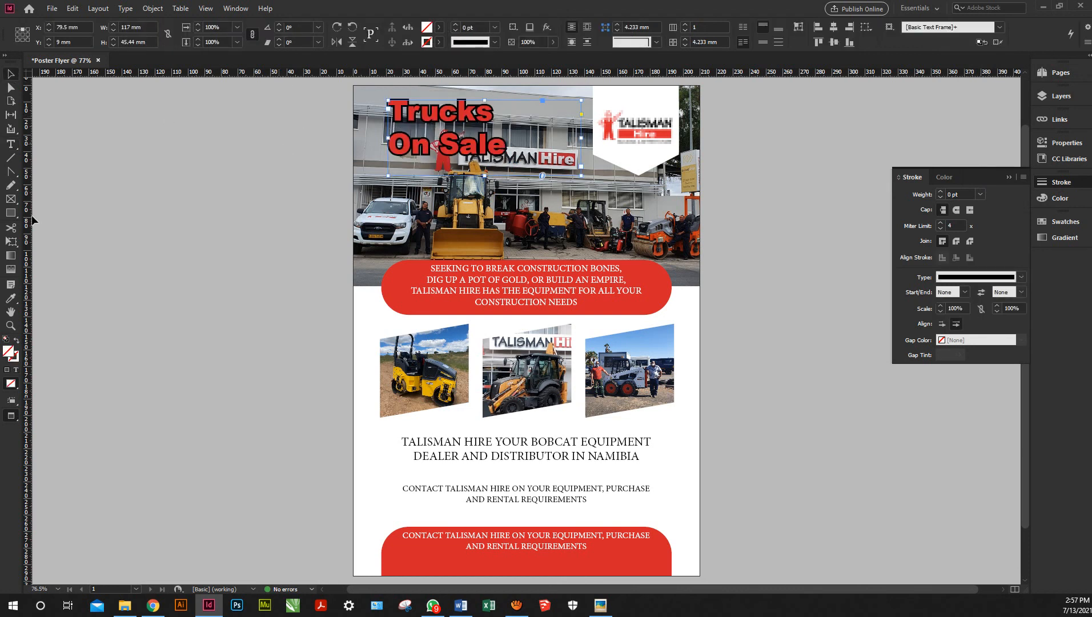
# Draw a rectangle of about 79.8 by 42 mm over the "Trucks On Sale" headline and fill it with [Paper]
pyautogui.click(10, 213)
pyautogui.moveTo(381, 95); pyautogui.dragTo(511, 163)
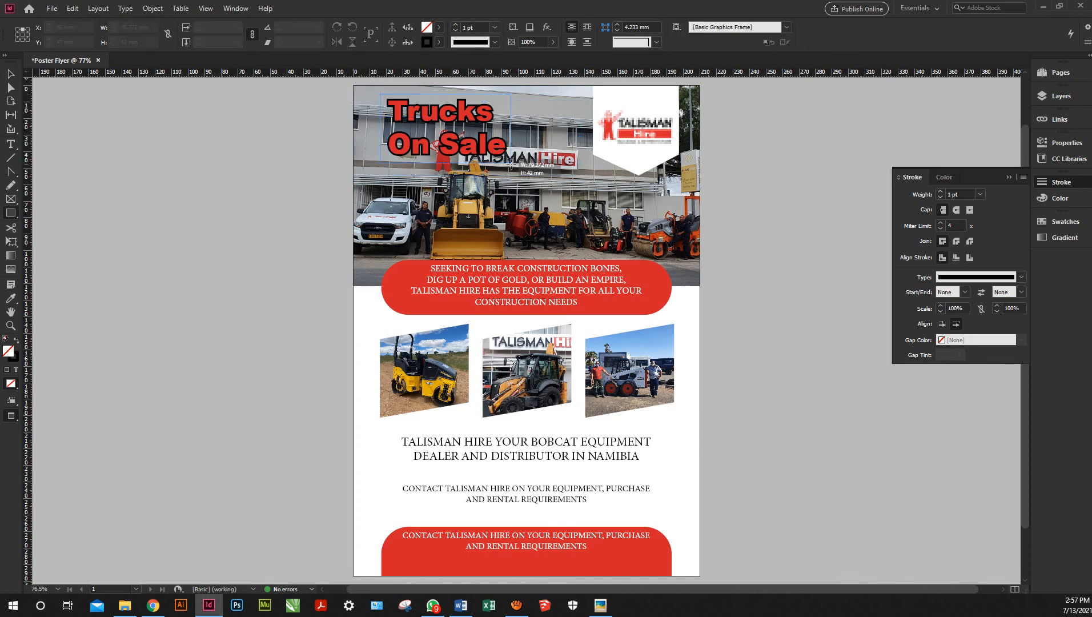
pyautogui.click(439, 27)
pyautogui.click(355, 88)
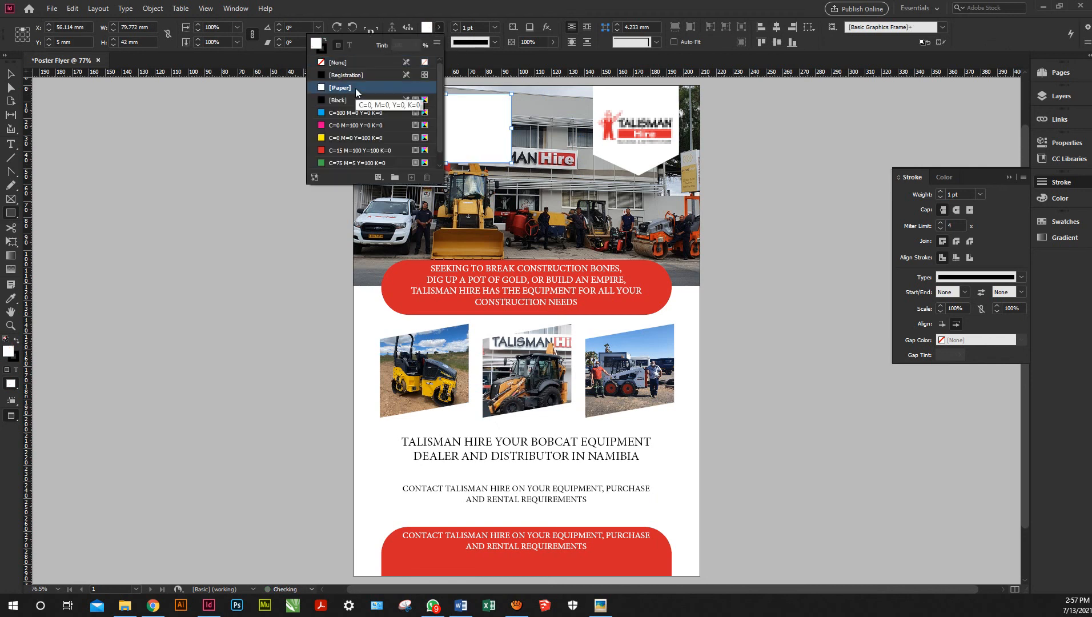
# Reduce the white headline rectangle's opacity to 64%
pyautogui.click(553, 42)
pyautogui.click(553, 42)
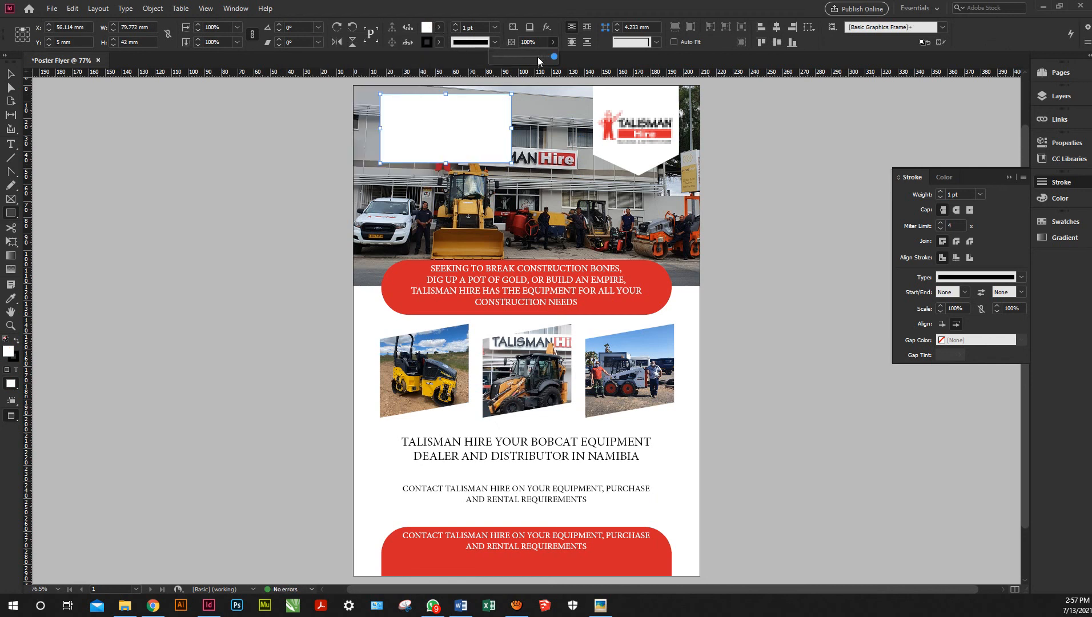
pyautogui.moveTo(531, 57); pyautogui.dragTo(531, 57)
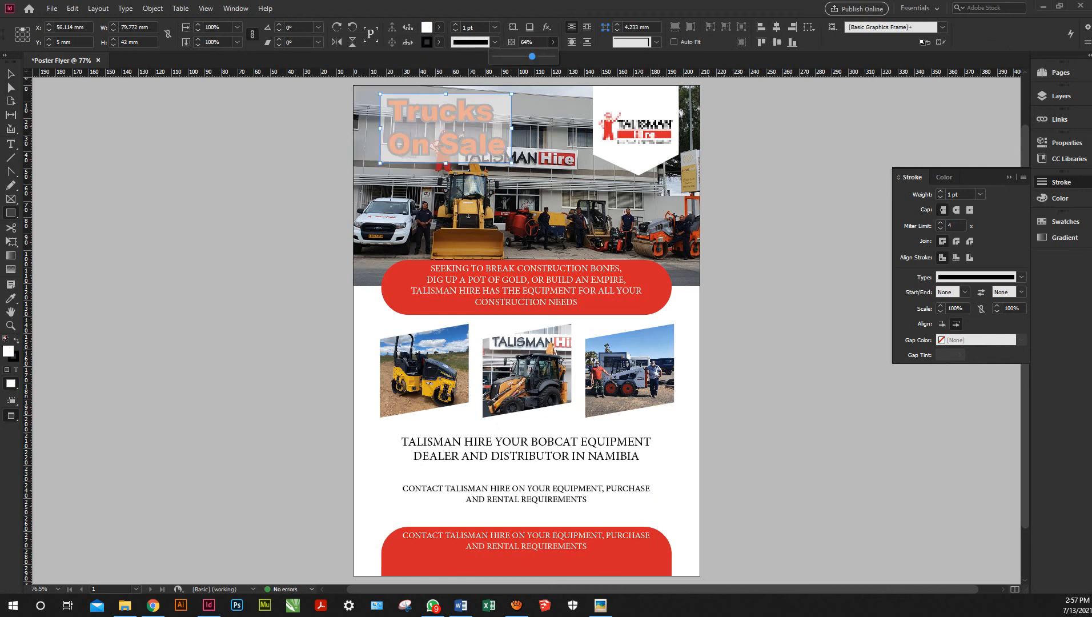
# Bring the "Trucks On Sale" text frame to the front, above the translucent white rectangle
pyautogui.click(10, 74)
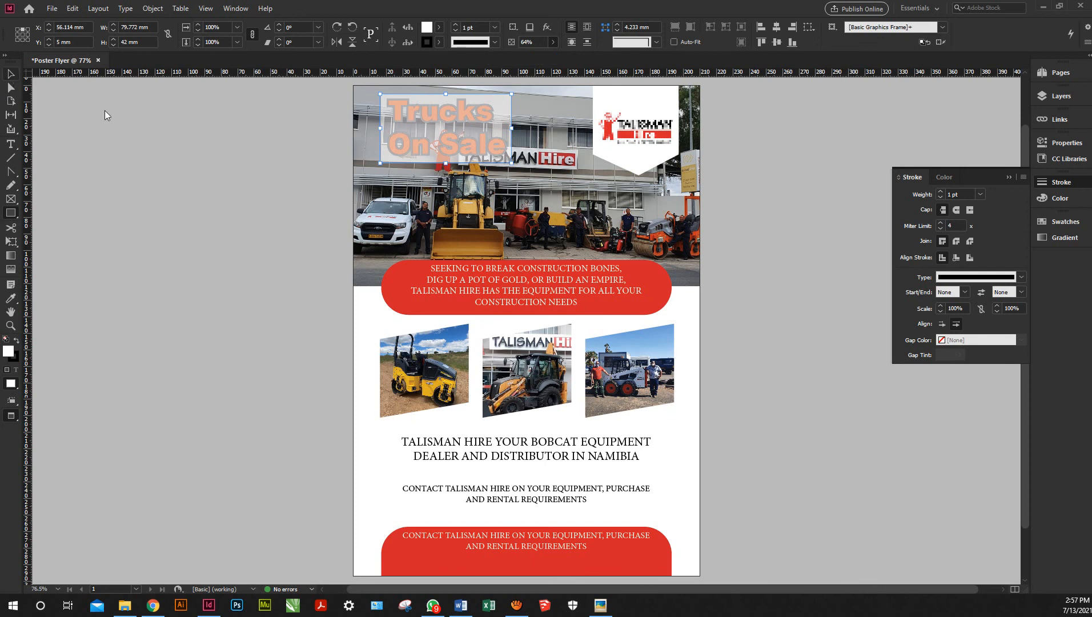
pyautogui.click(459, 173)
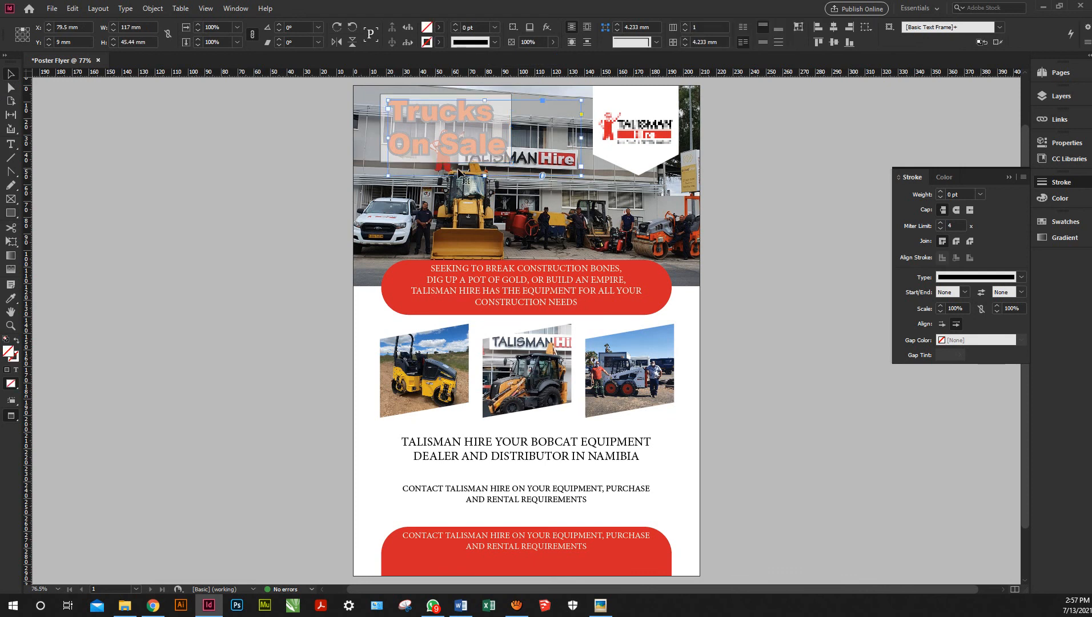
pyautogui.hotkey('ctrl', 'shift', ']')
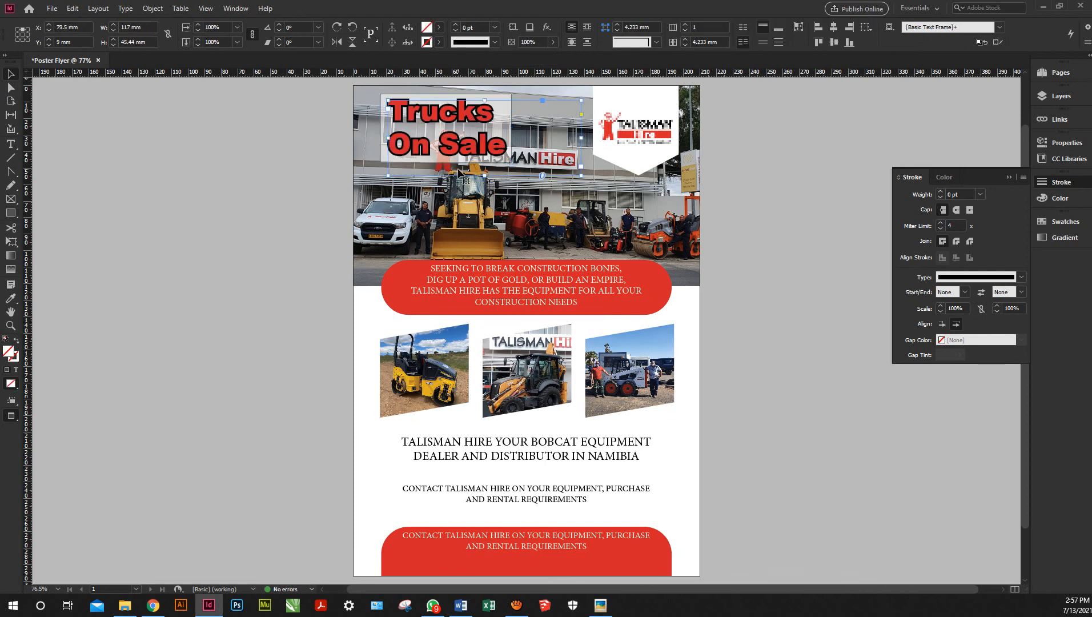
pyautogui.click(266, 152)
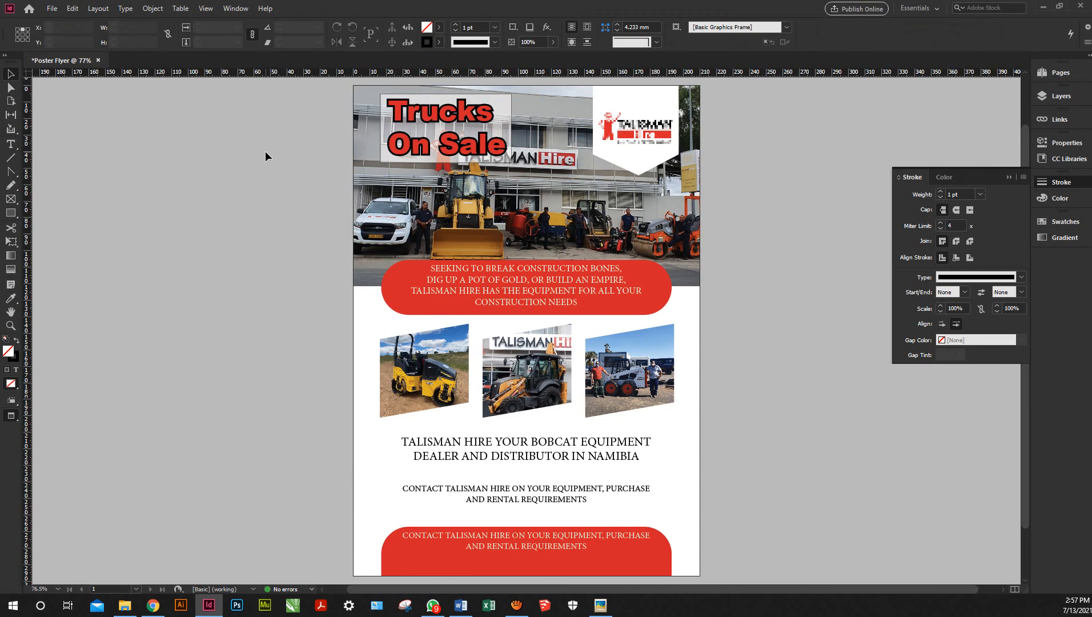
# Extend the translucent white rectangle sideways until it runs well past the page's left edge
pyautogui.scroll(1, 267, 151)
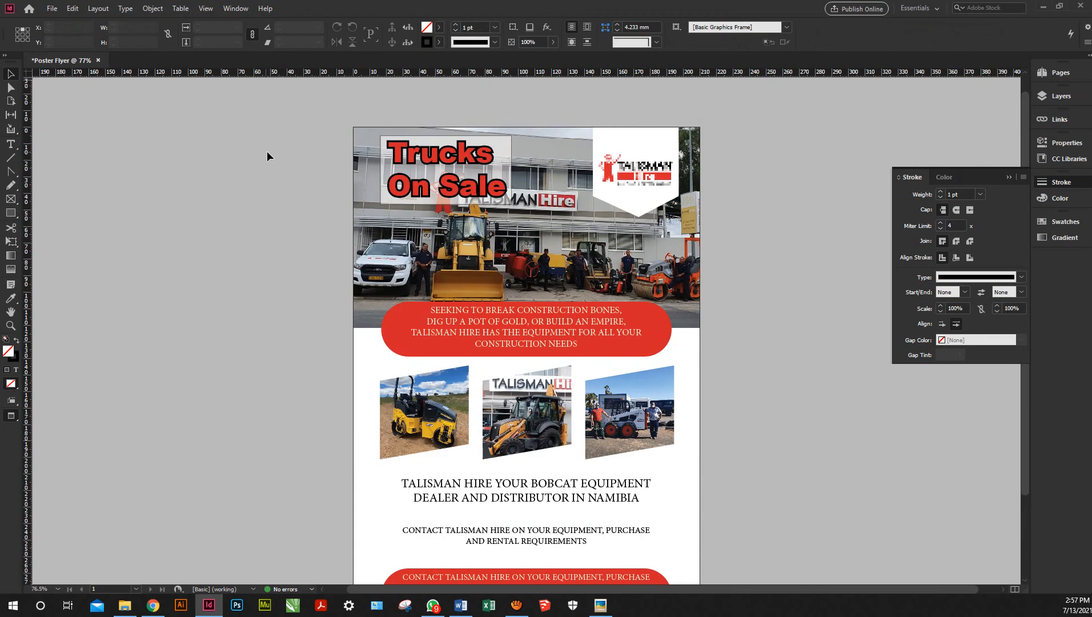
pyautogui.click(380, 169)
pyautogui.moveTo(294, 167); pyautogui.dragTo(283, 167)
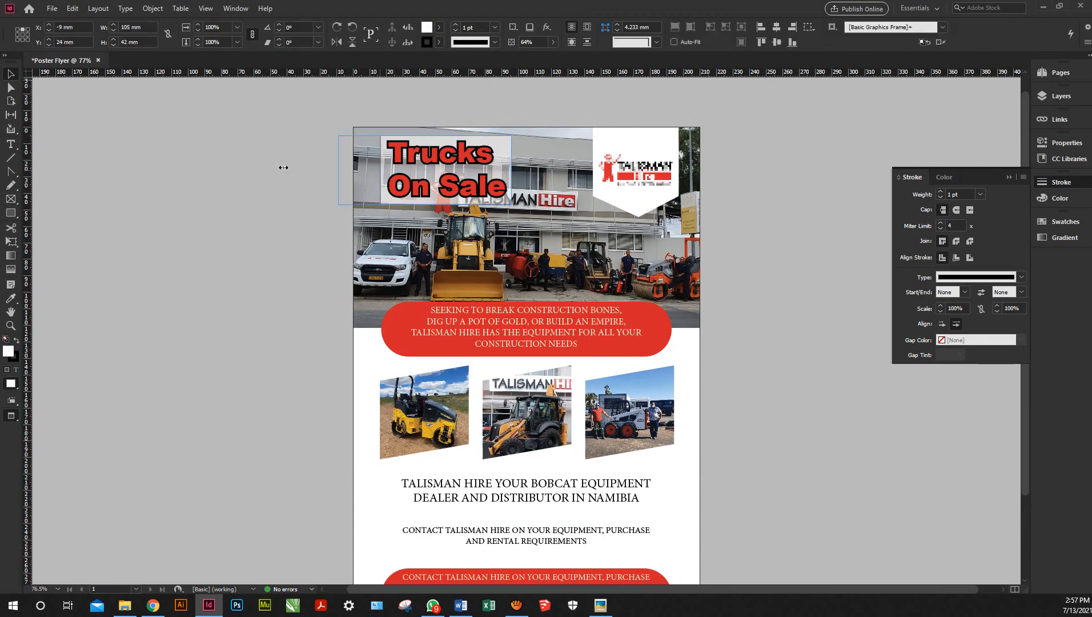
pyautogui.click(273, 247)
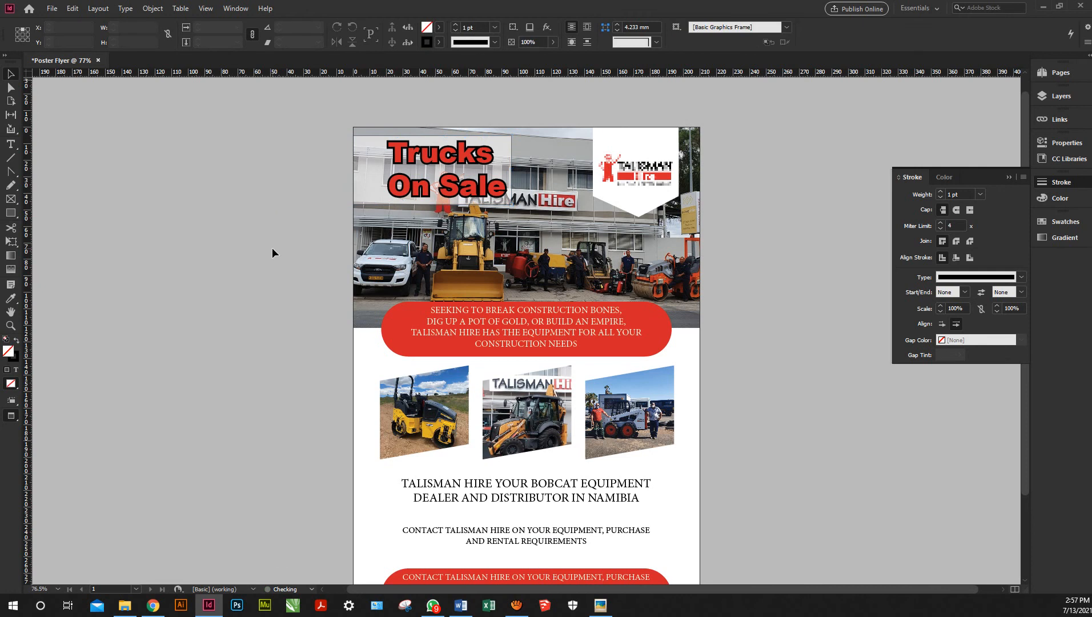
# Show the guides and frame edges again, and view the whole poster in full-screen presentation mode
pyautogui.press('w')
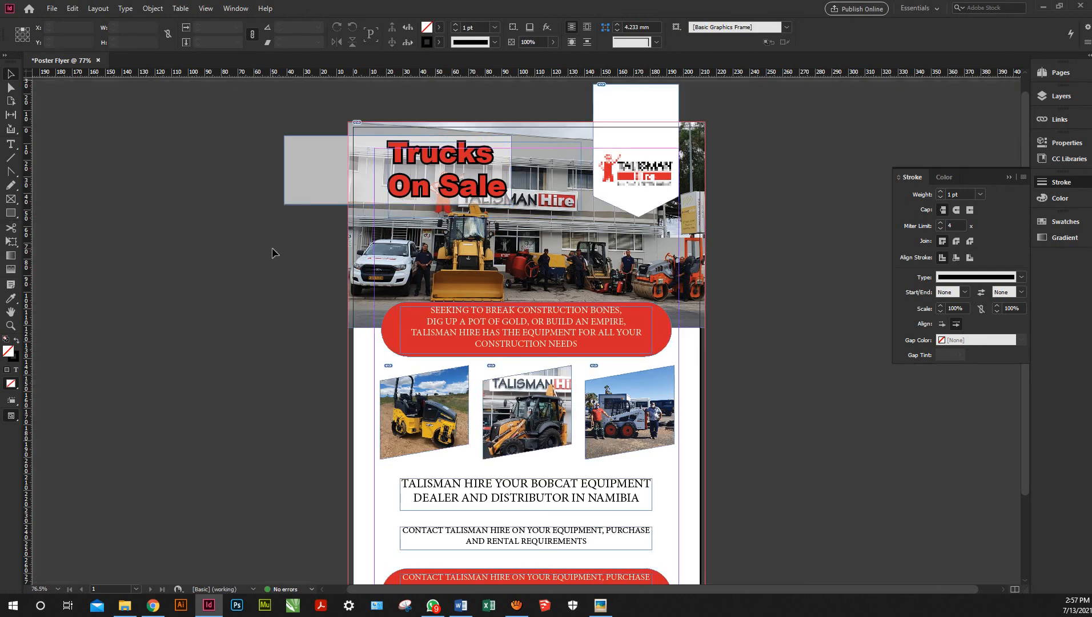
pyautogui.hotkey('shift', 'w')
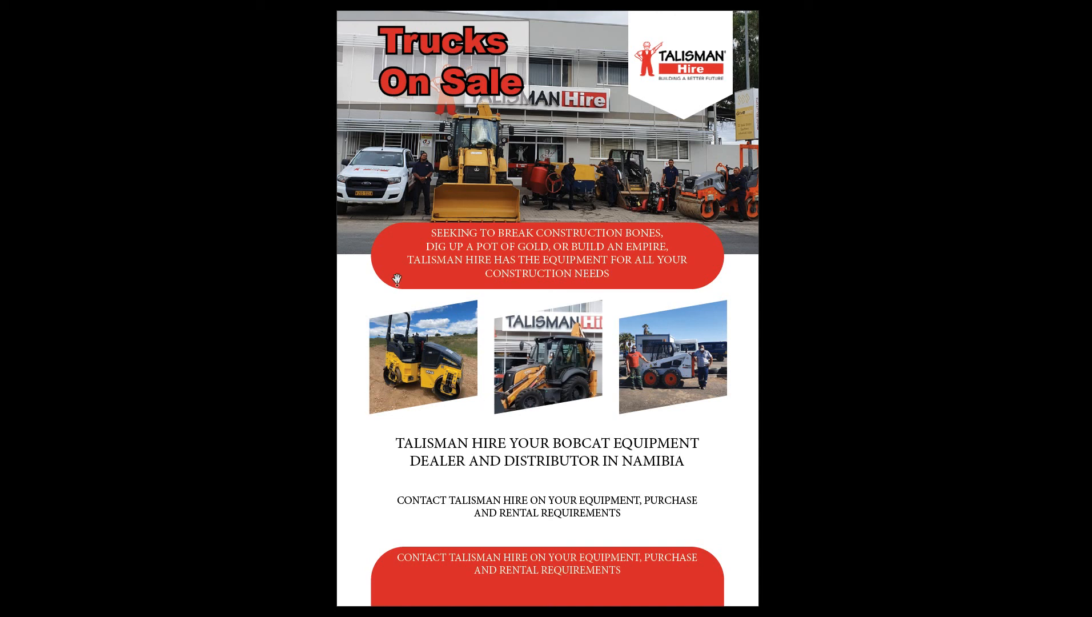
pyautogui.press('Escape')
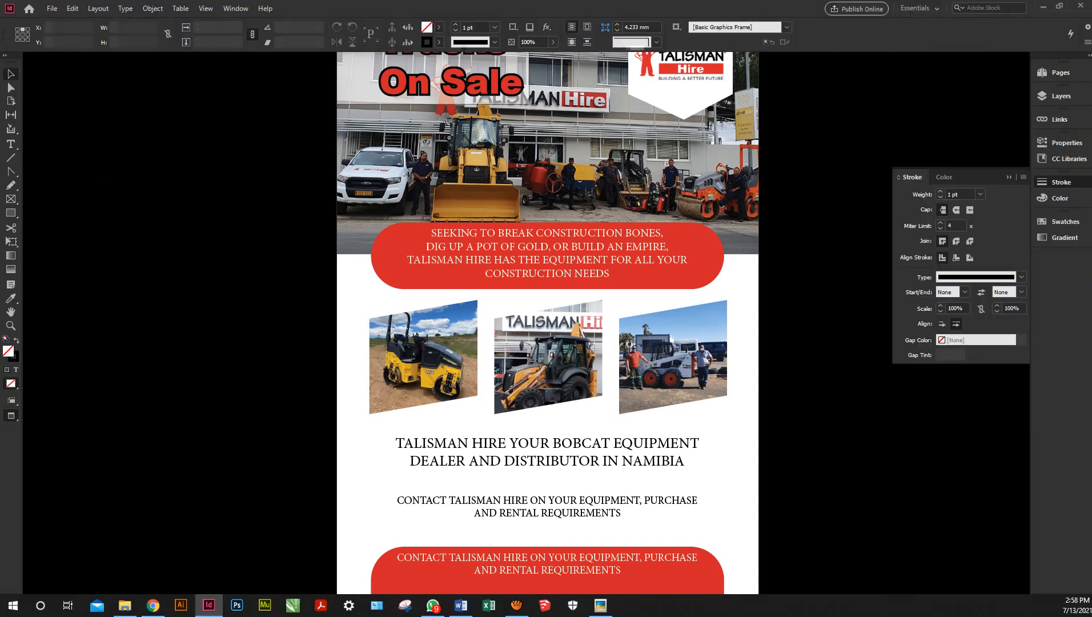
# Add a text frame of about 21.5 by 8.4 mm beneath the yellow roller photo, reading "2M" and centred
pyautogui.press('t')
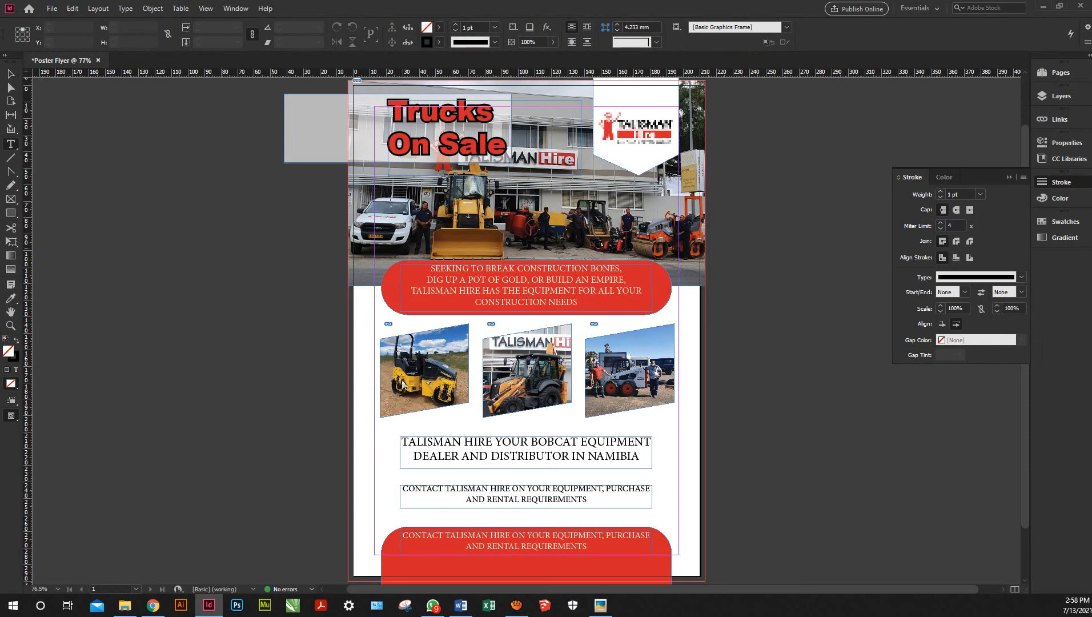
pyautogui.moveTo(405, 417); pyautogui.dragTo(441, 431)
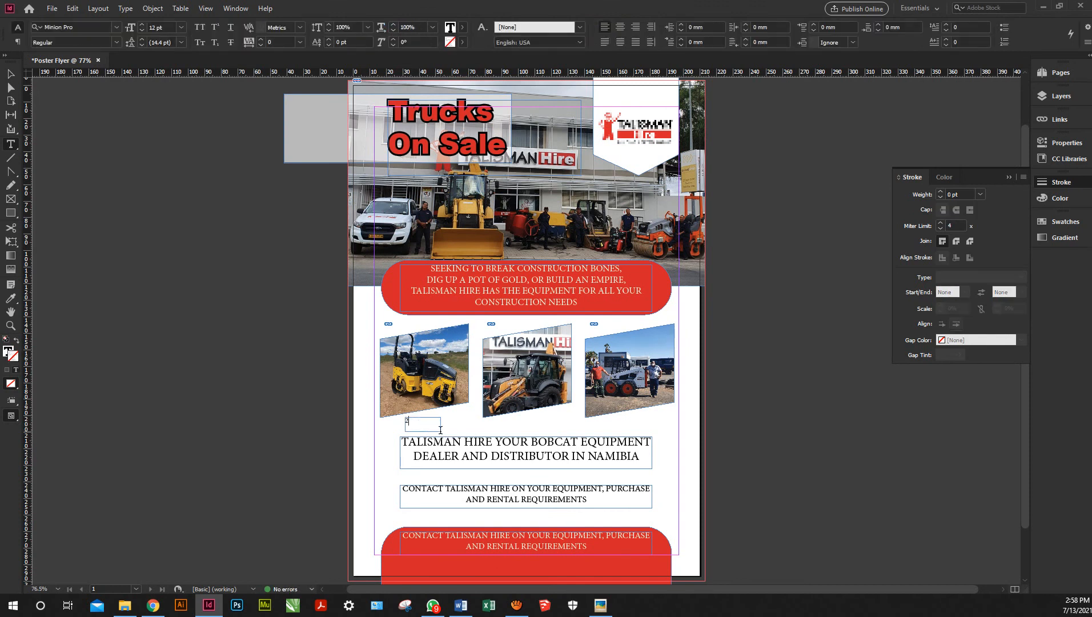
pyautogui.hotkey('ctrl', 'a')
pyautogui.hotkey('ctrl', 'shift', 'c')
# Set the "2M" price text to 20 pt
pyautogui.click(143, 26)
pyautogui.click(142, 26)
pyautogui.click(142, 26)
pyautogui.click(143, 25)
pyautogui.click(142, 25)
pyautogui.click(142, 25)
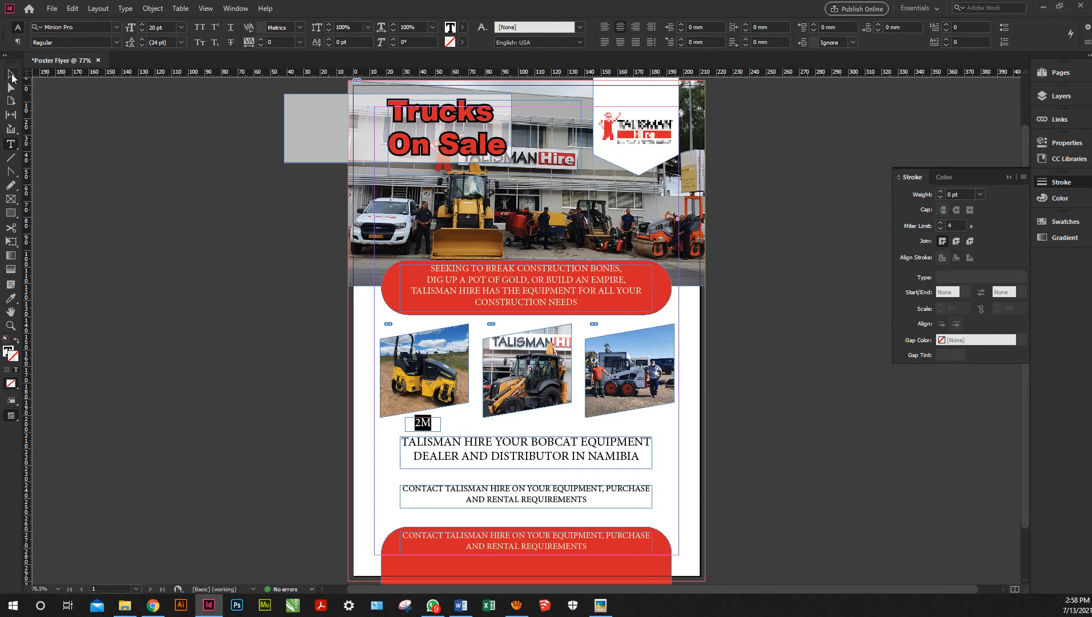
pyautogui.click(95, 147)
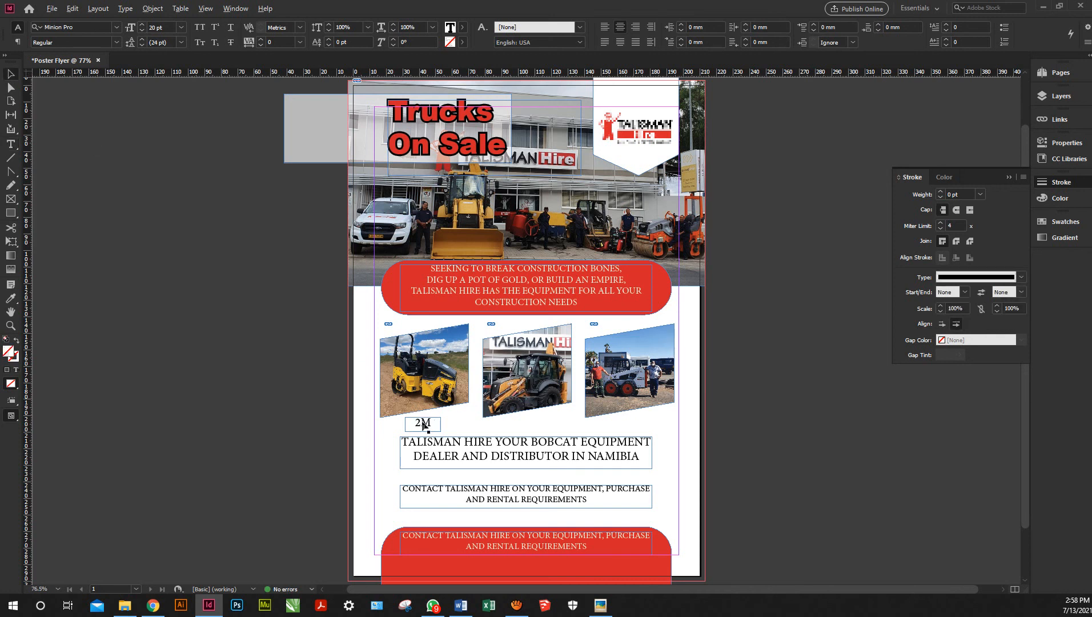
# Copy the "2M" label beneath the other two equipment photos and move all three labels slightly up towards the photos
pyautogui.moveTo(475, 427); pyautogui.dragTo(636, 425)
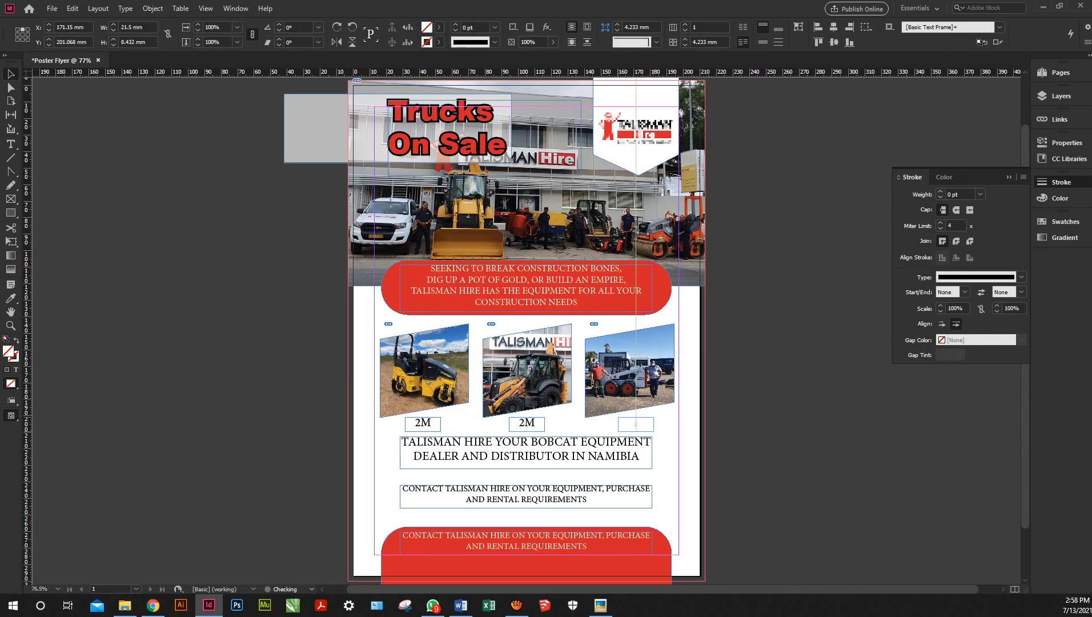
pyautogui.keyDown('shift'); pyautogui.click(531, 426); pyautogui.keyUp('shift')
pyautogui.keyDown('shift'); pyautogui.click(427, 426); pyautogui.keyUp('shift')
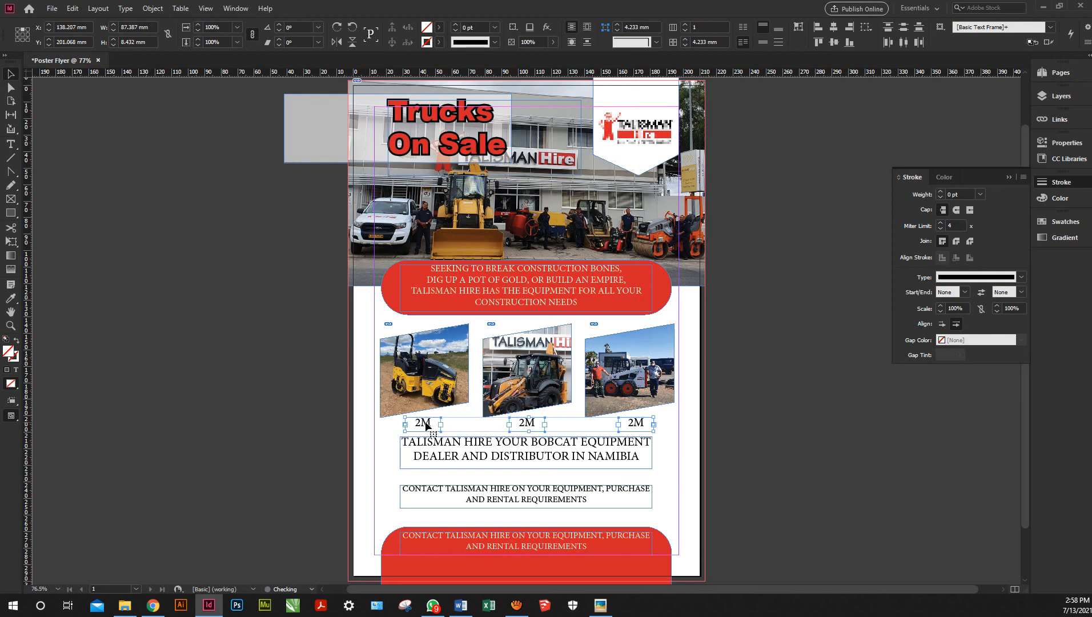
pyautogui.moveTo(428, 426); pyautogui.dragTo(425, 421)
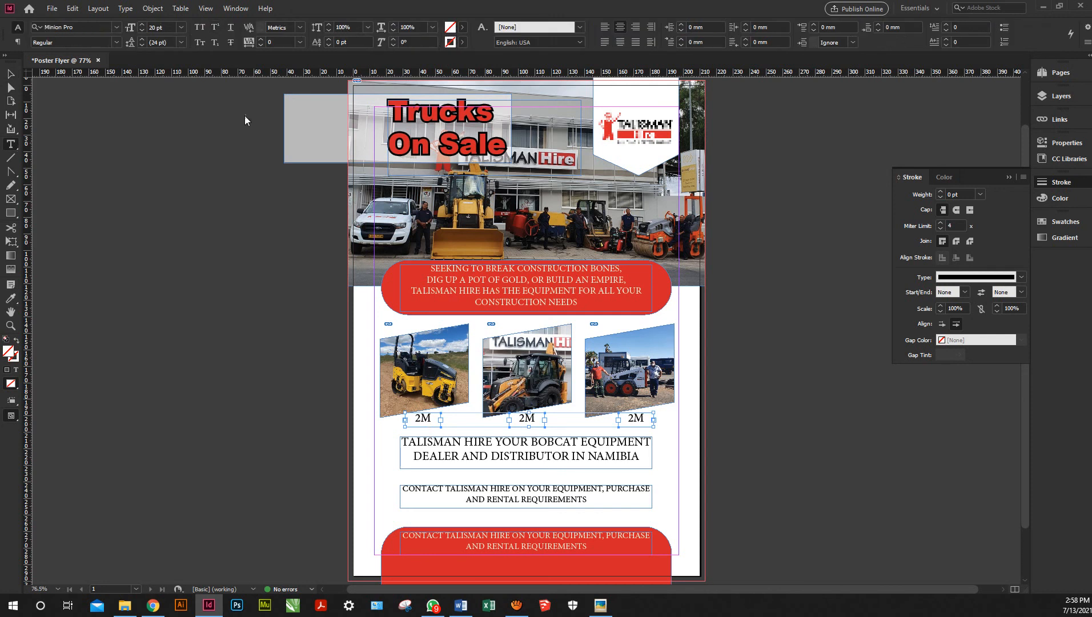
# Deselect the price labels and view the whole poster in full-screen presentation mode
pyautogui.click(17, 74)
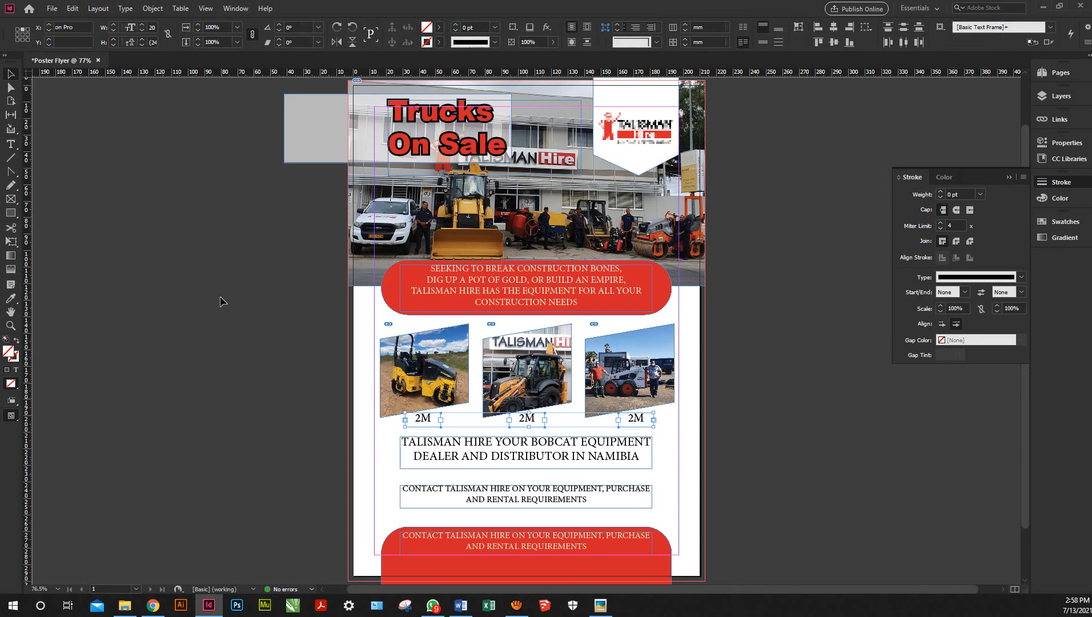
pyautogui.click(221, 298)
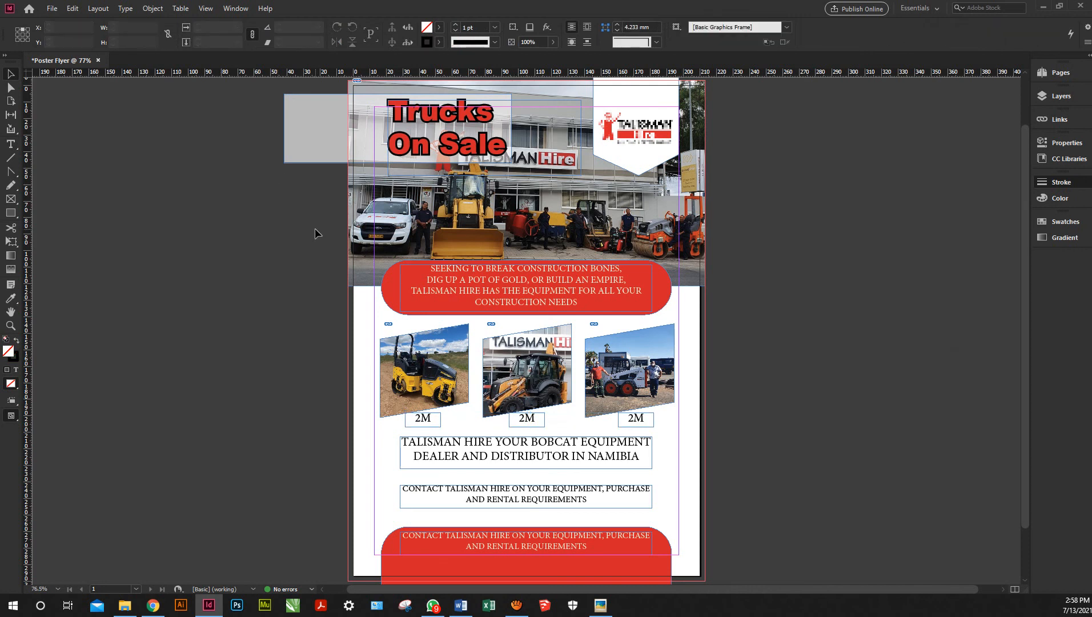
pyautogui.hotkey('shift', 'w')
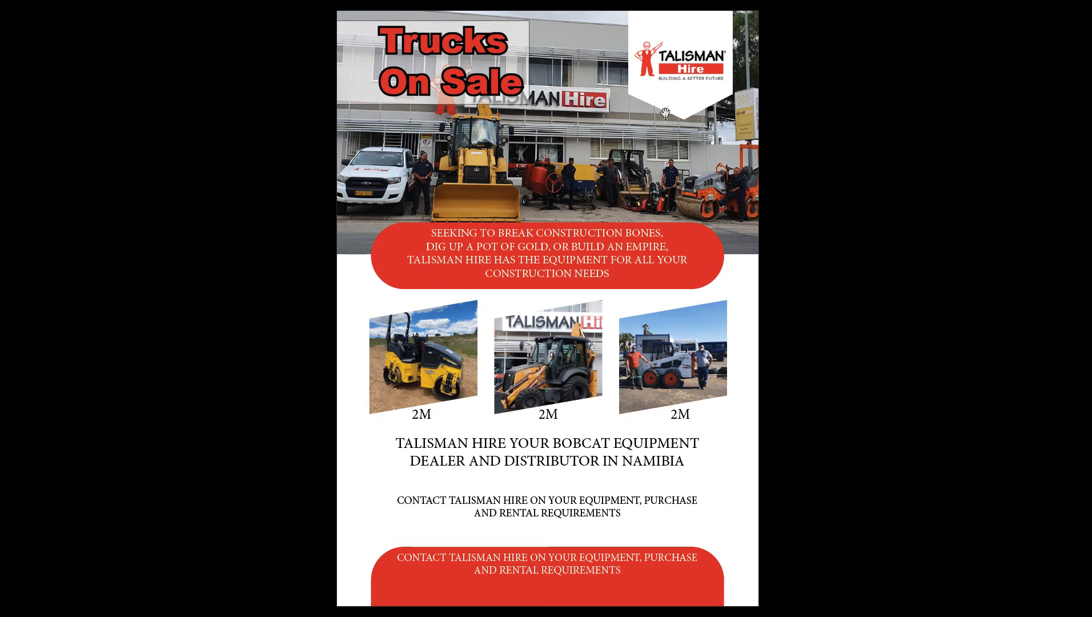
pyautogui.press('Escape')
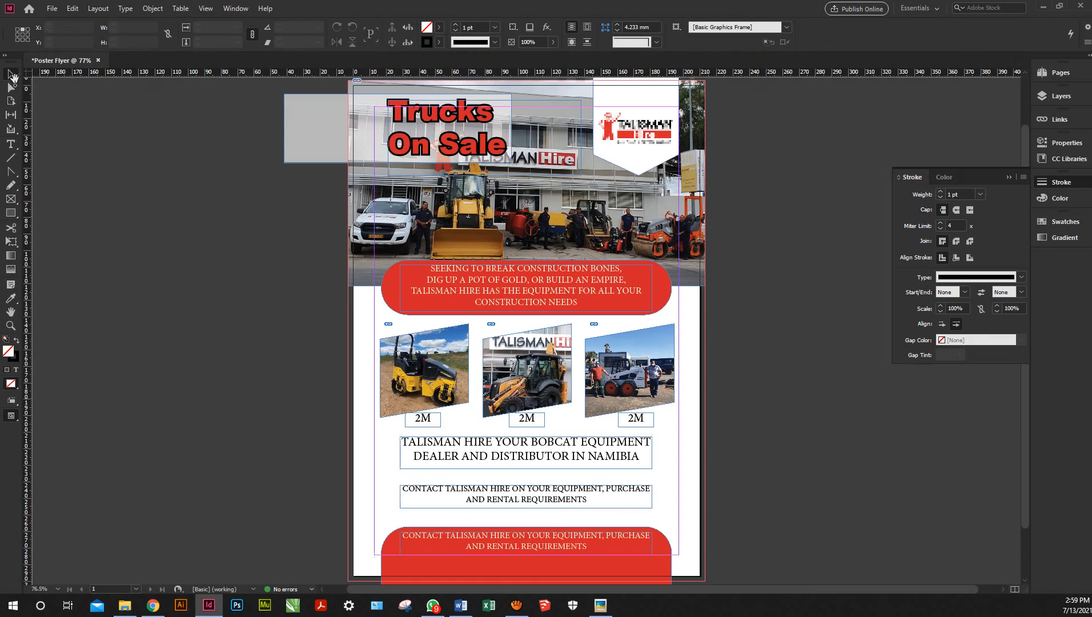
# Delete the three "2M" price labels beneath the equipment photos
pyautogui.click(396, 129)
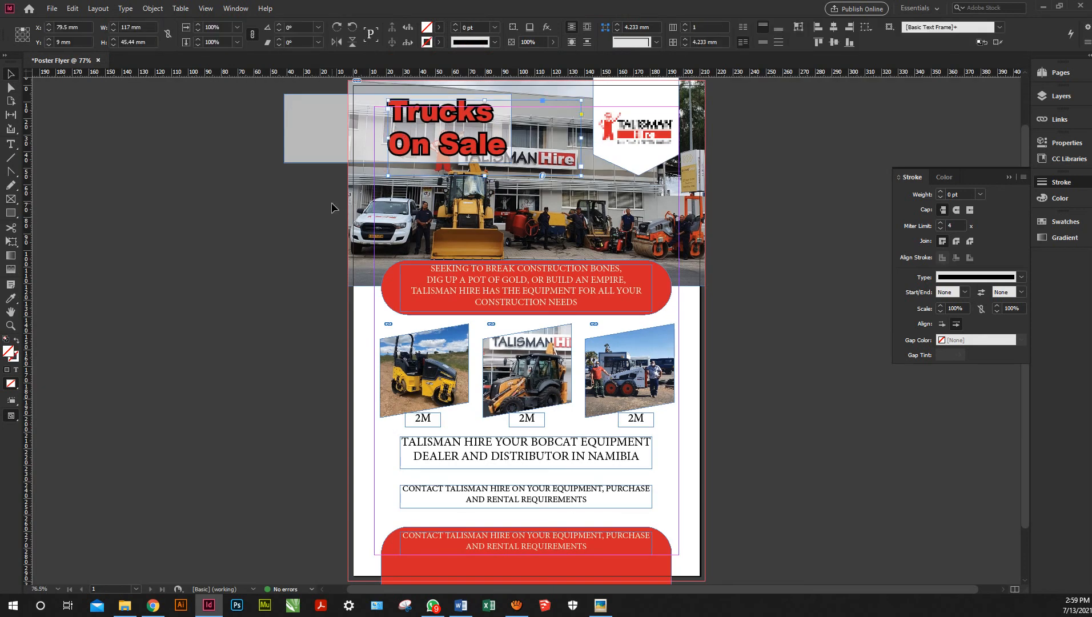
pyautogui.click(420, 424)
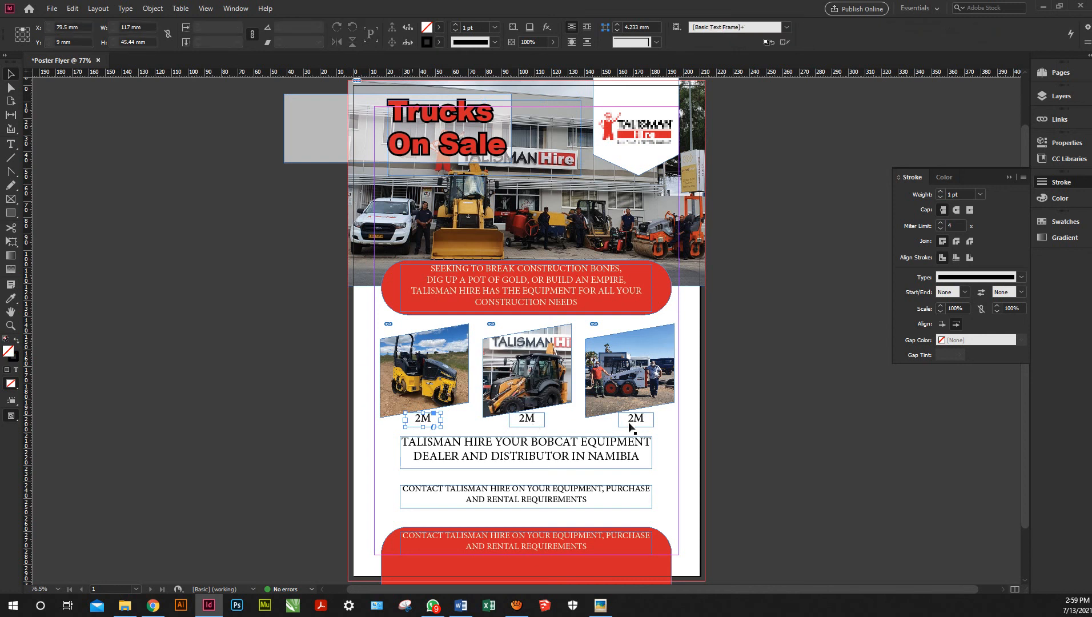
pyautogui.hotkey('ctrl', 'z')
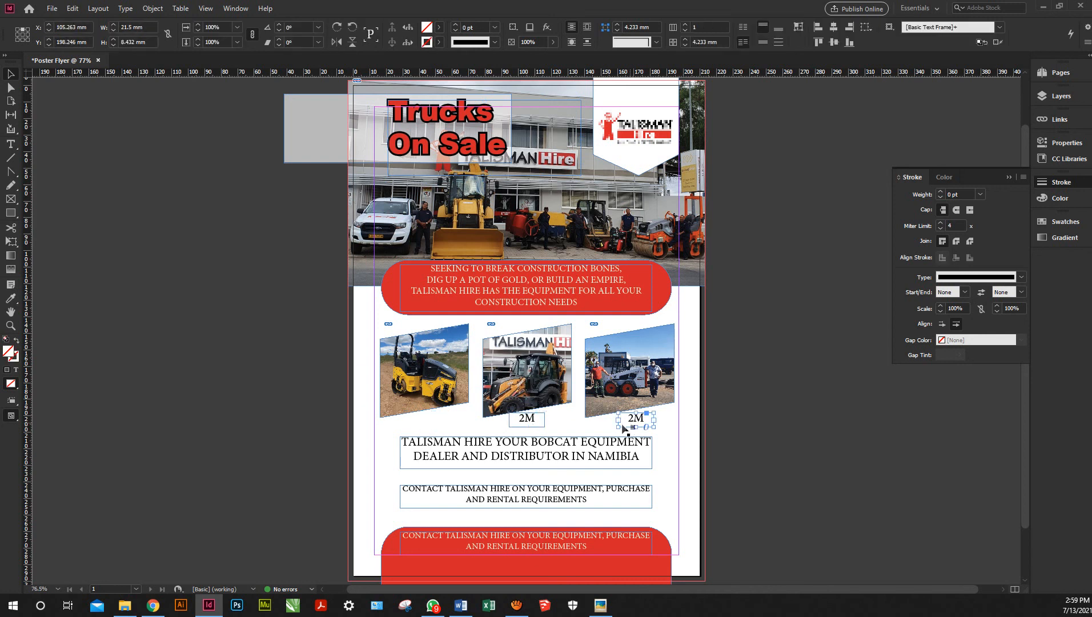
pyautogui.hotkey('ctrl', 'z')
pyautogui.hotkey('ctrl', 'z')
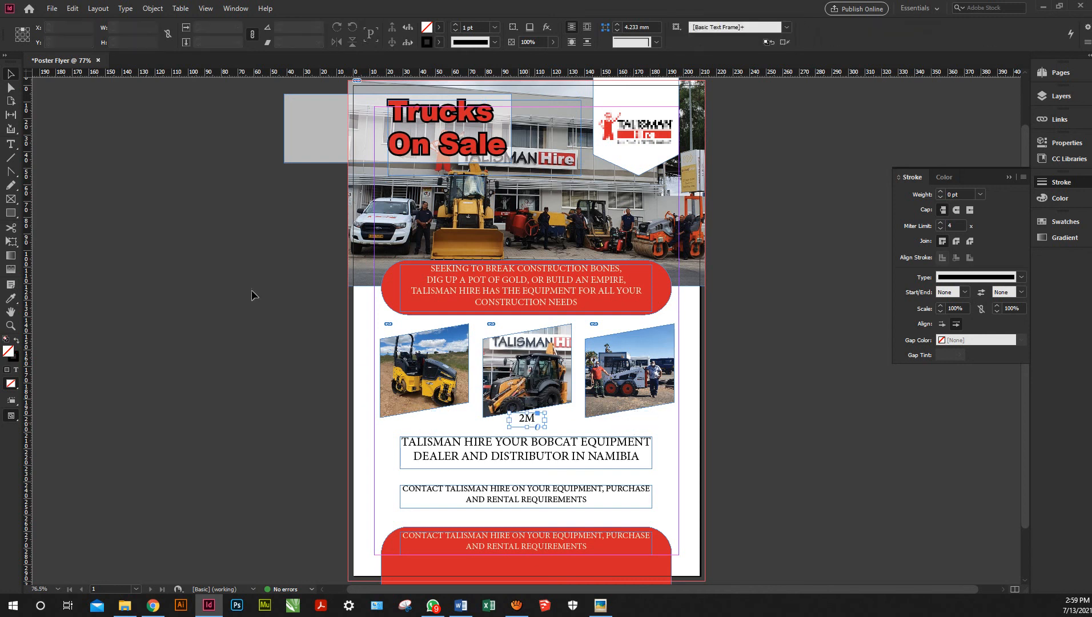
pyautogui.hotkey('ctrl', 'z')
pyautogui.hotkey('ctrl', 'z')
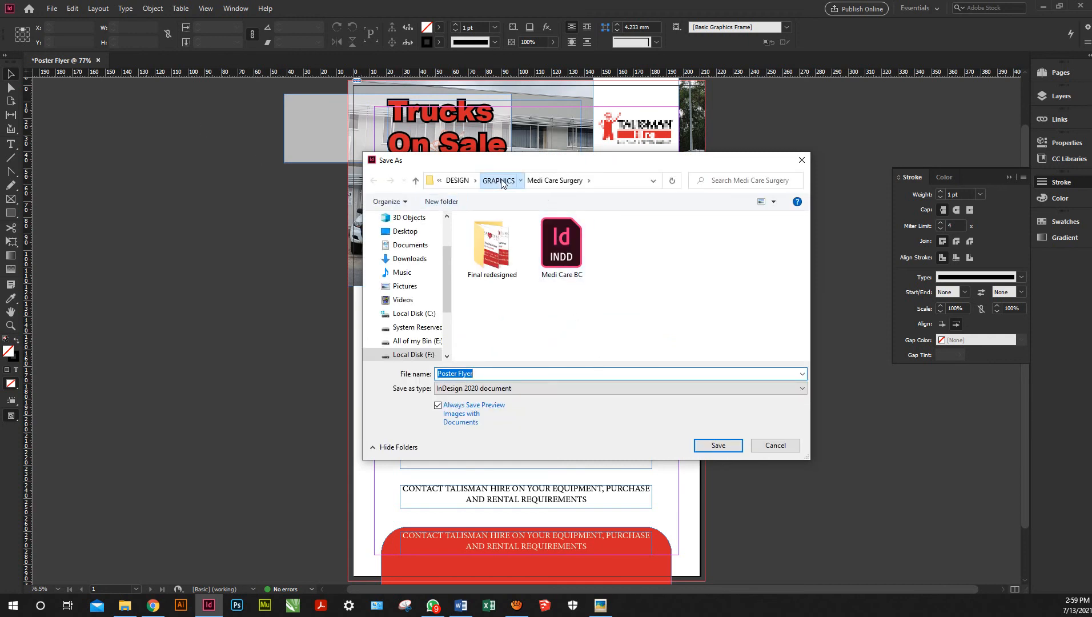
# Save the poster as an InDesign 2020 document named Poster Flyer and close it
pyautogui.click(720, 446)
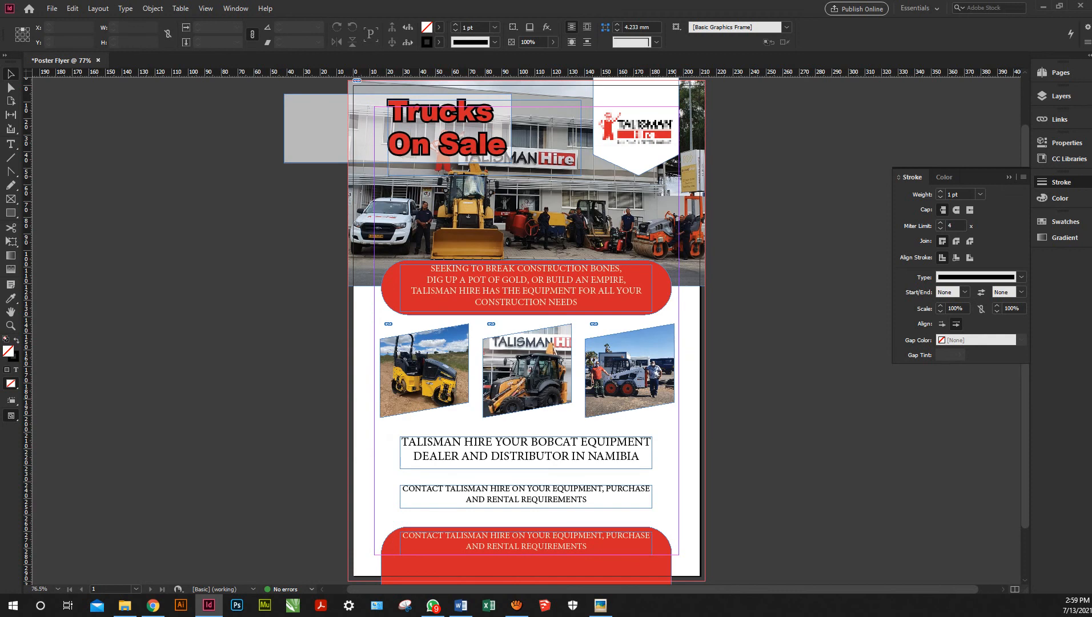
pyautogui.click(113, 60)
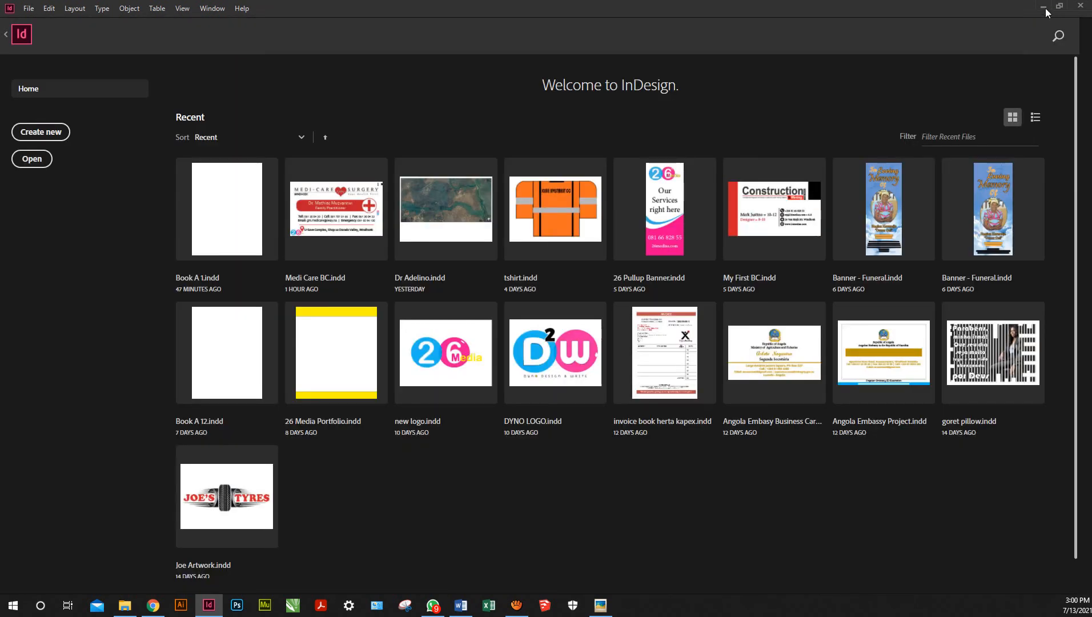
# Minimize InDesign and close the Capture.PNG preview, the Talisman Advert document and the Word window, leaving the Talisman folder open
pyautogui.click(1045, 7)
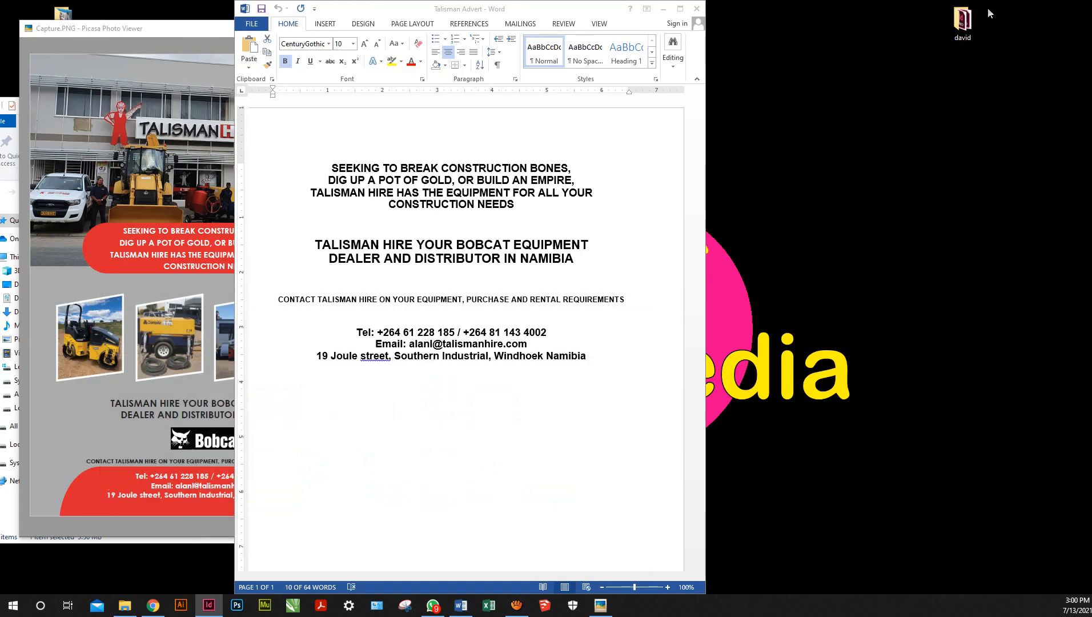
pyautogui.click(697, 9)
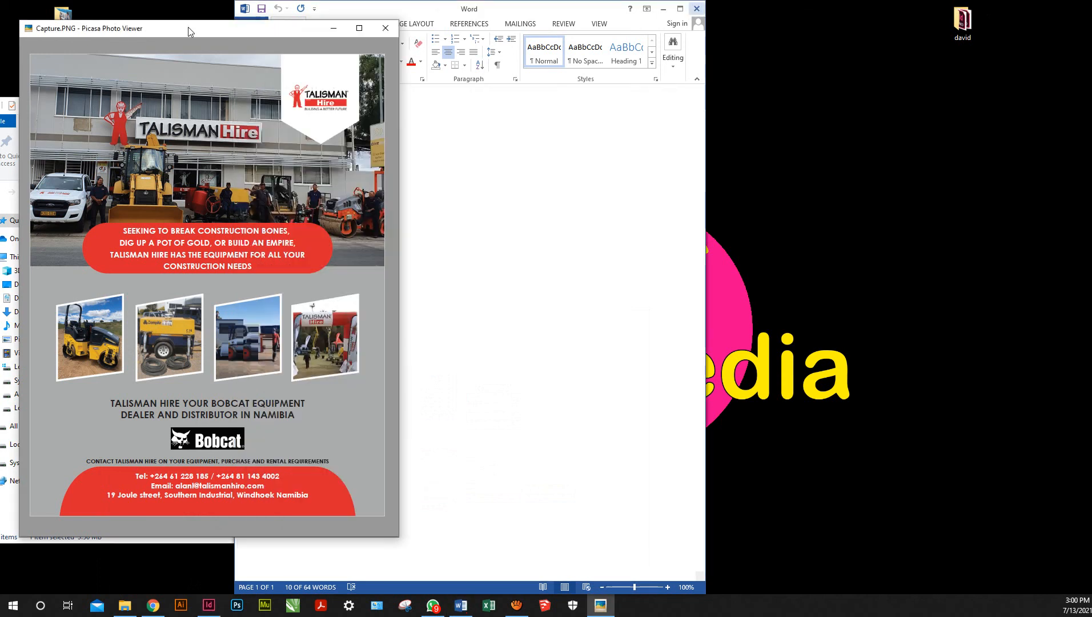
pyautogui.click(384, 28)
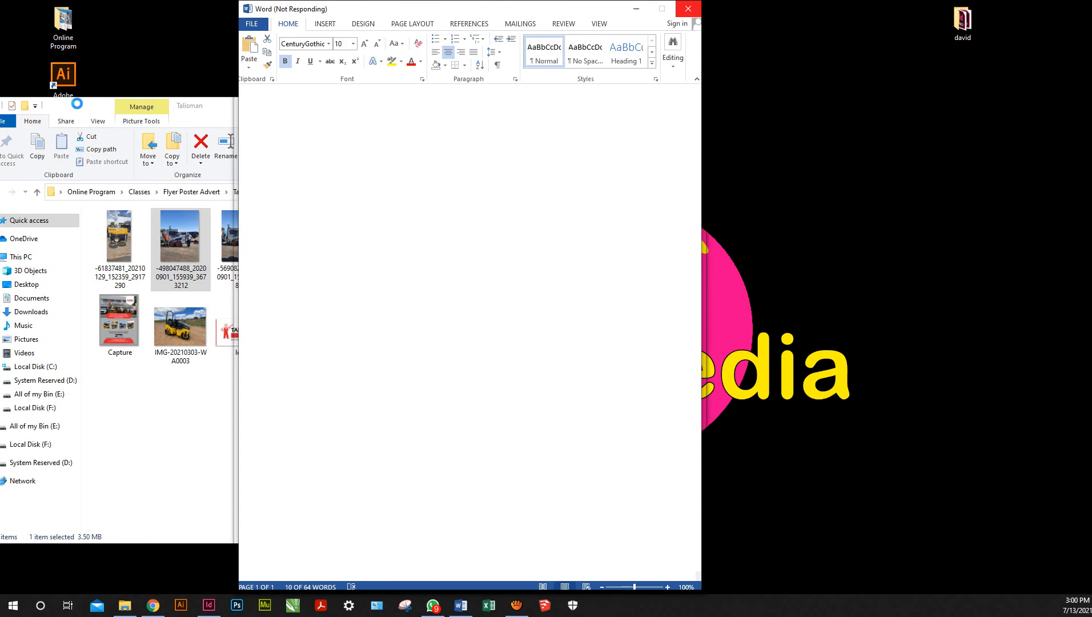
pyautogui.rightClick(154, 46)
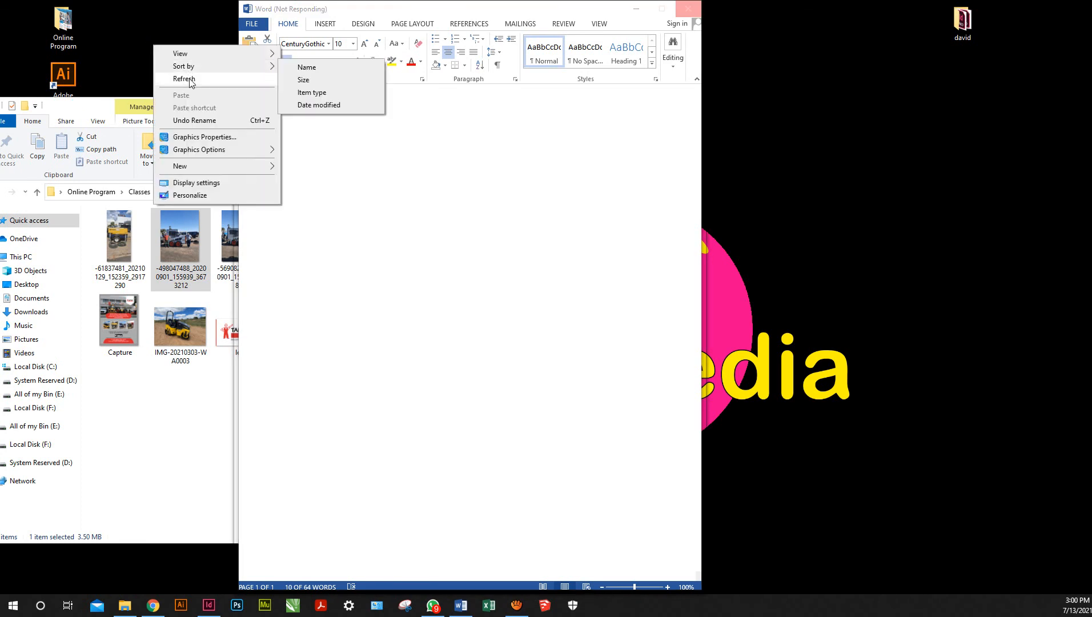
pyautogui.click(190, 84)
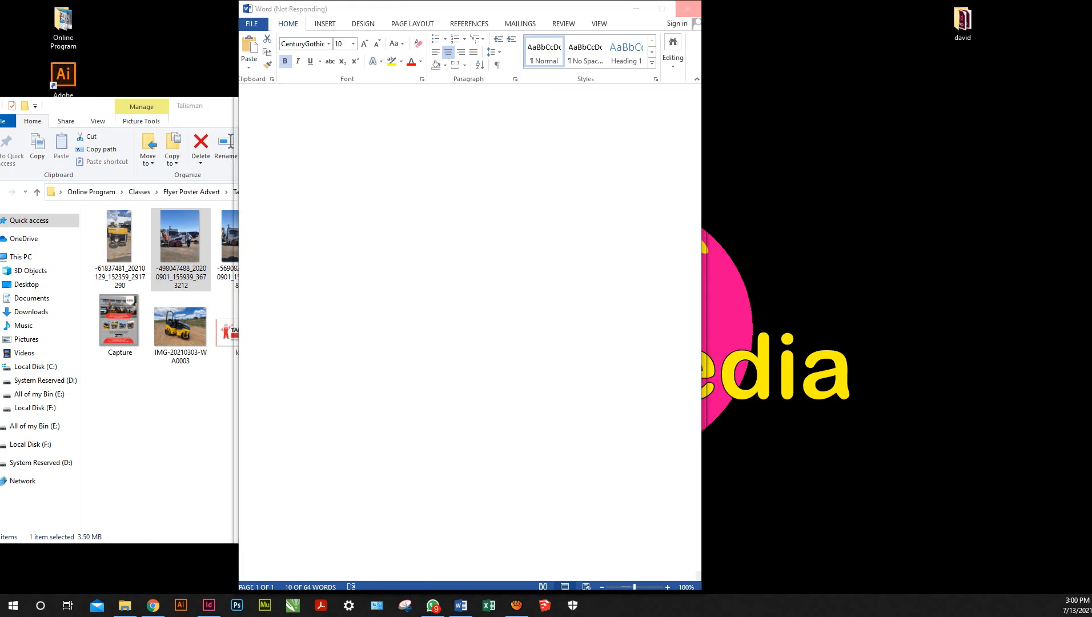
pyautogui.click(688, 8)
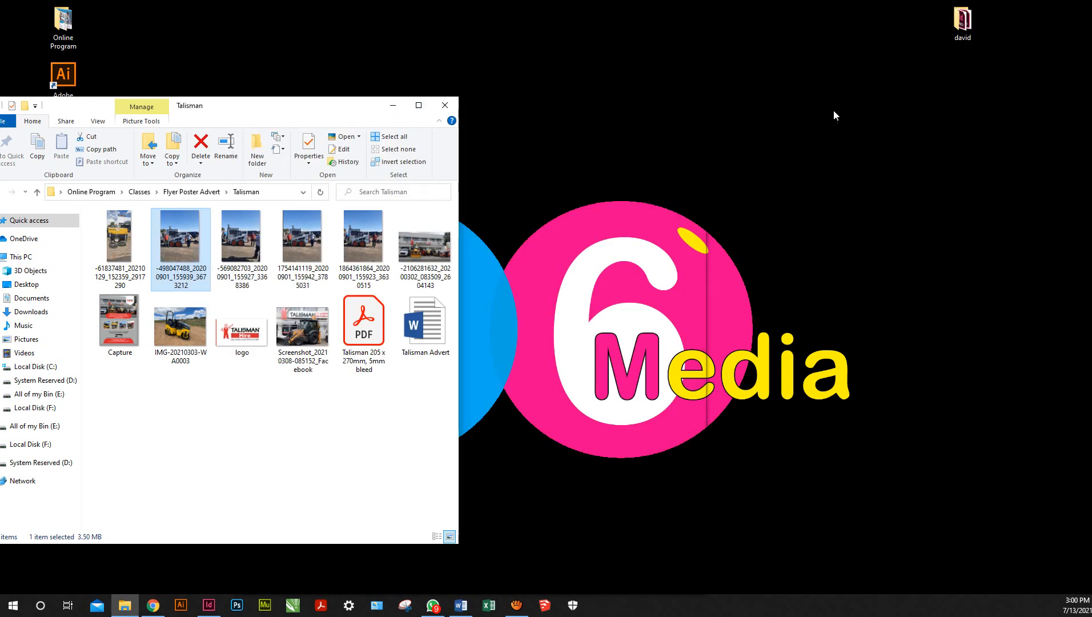
pyautogui.click(821, 380)
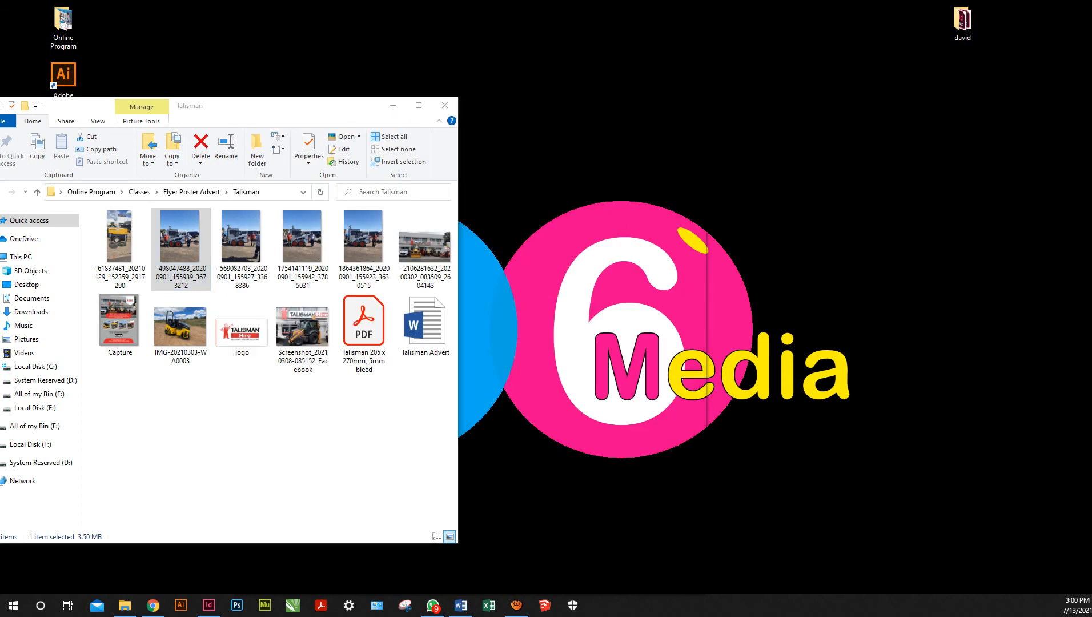